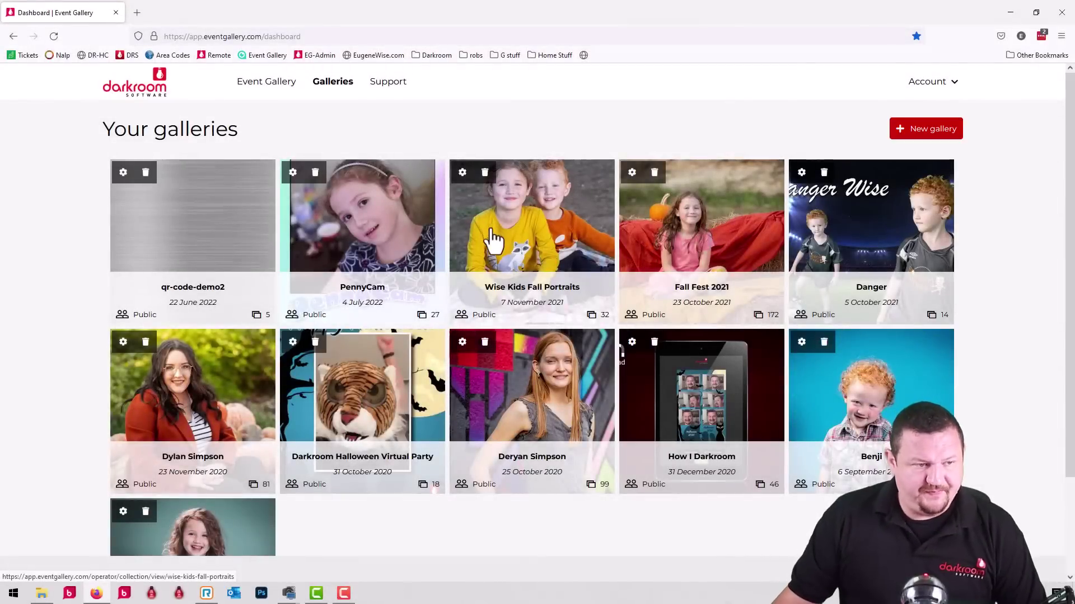
Step: Start a new gallery with the red New gallery button on the Your galleries dashboard
{"action": "left_click", "coordinate": [939, 137]}
Step: Name the gallery 'Demo', set its event date to 21 July 2022, and save it
{"action": "left_click", "coordinate": [350, 180]}
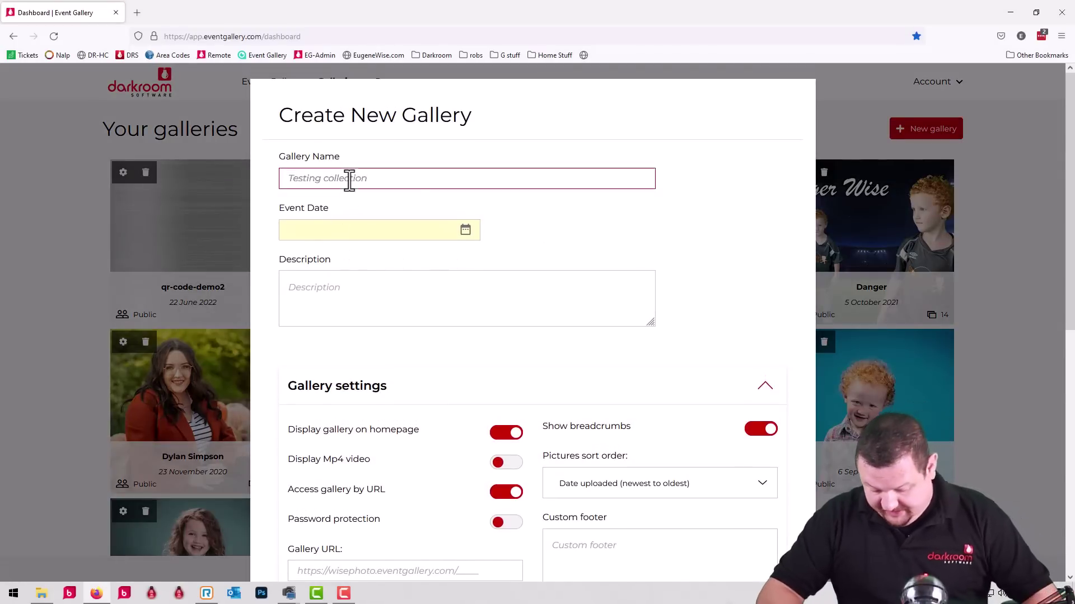
{"action": "type", "text": "Demo"}
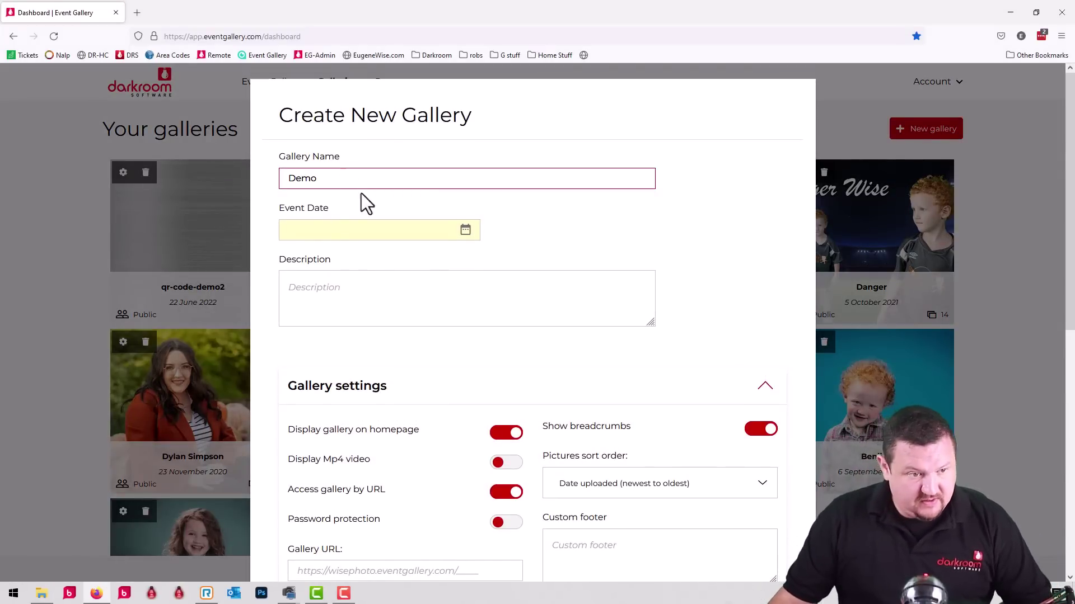
{"action": "left_click", "coordinate": [466, 234]}
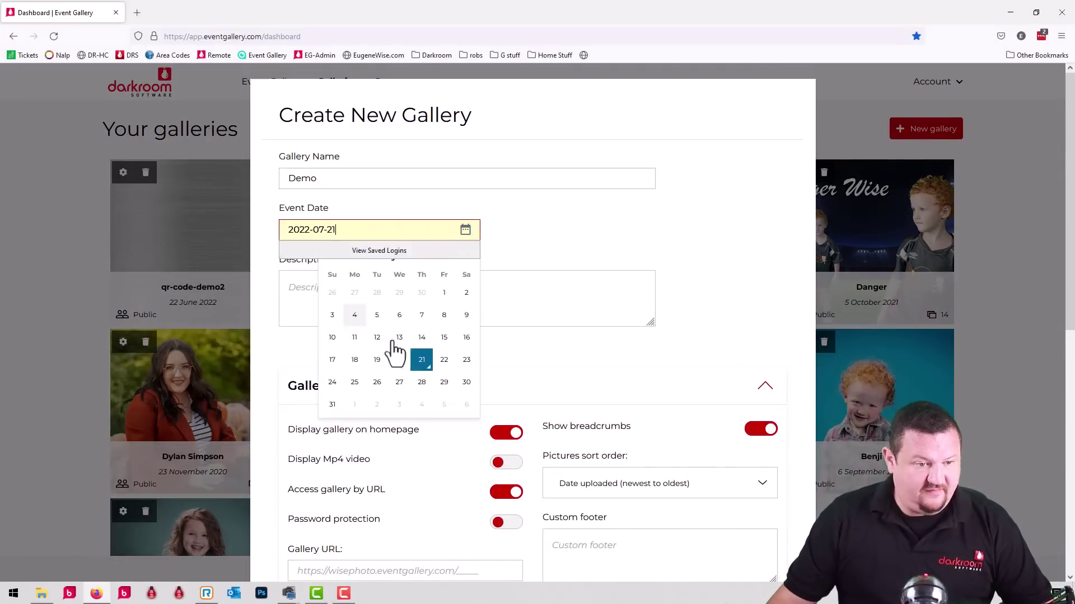
{"action": "left_click", "coordinate": [425, 363]}
{"action": "scroll", "coordinate": [592, 216], "scroll_direction": "down", "scroll_amount": 5}
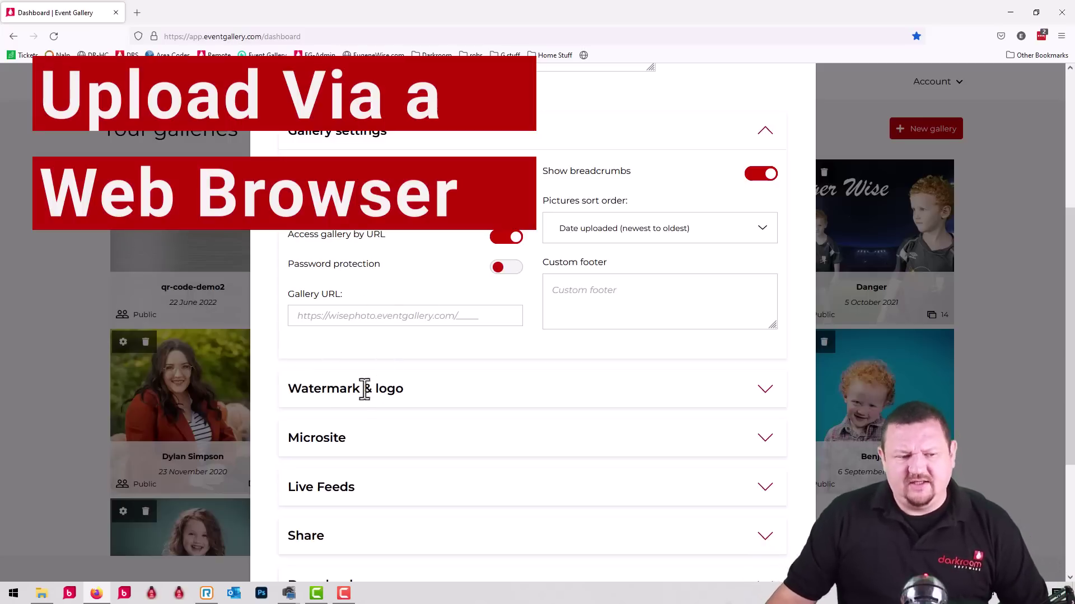
{"action": "scroll", "coordinate": [358, 331], "scroll_direction": "down", "scroll_amount": 2}
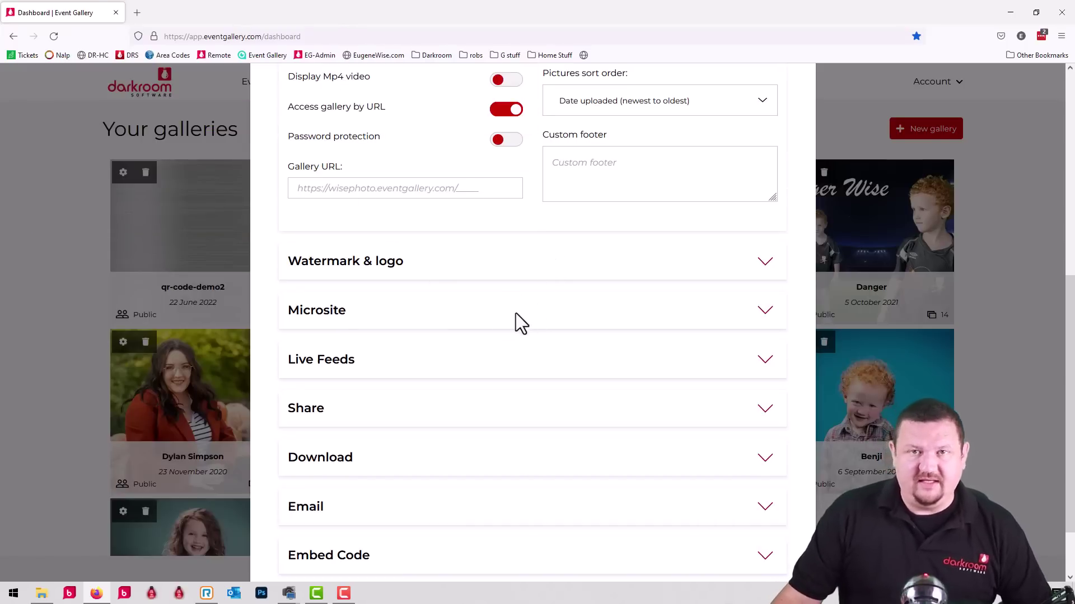
{"action": "scroll", "coordinate": [440, 263], "scroll_direction": "down", "scroll_amount": 1}
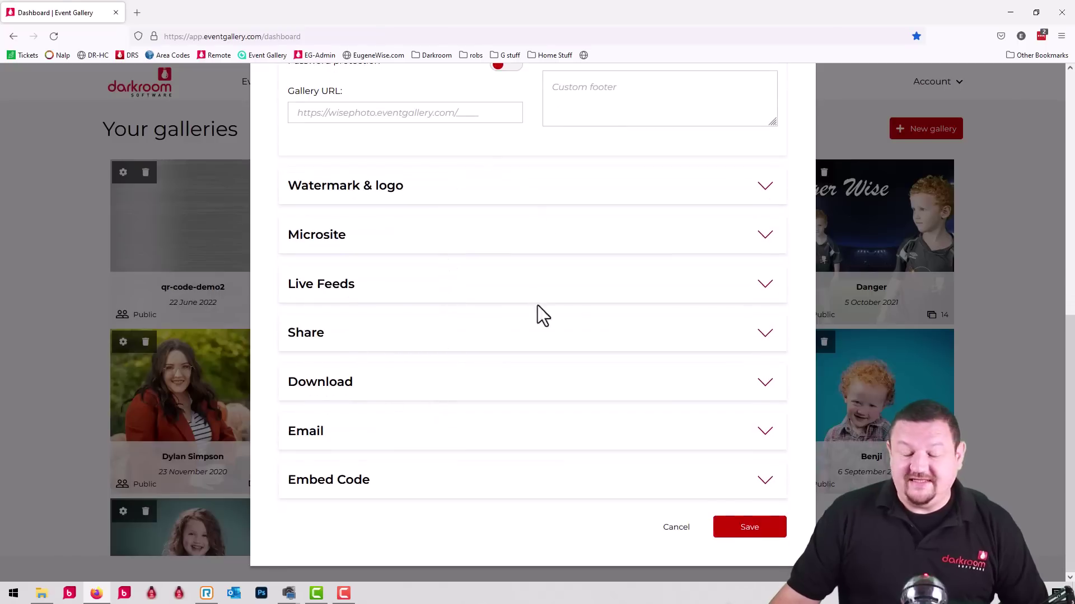
{"action": "left_click", "coordinate": [753, 532]}
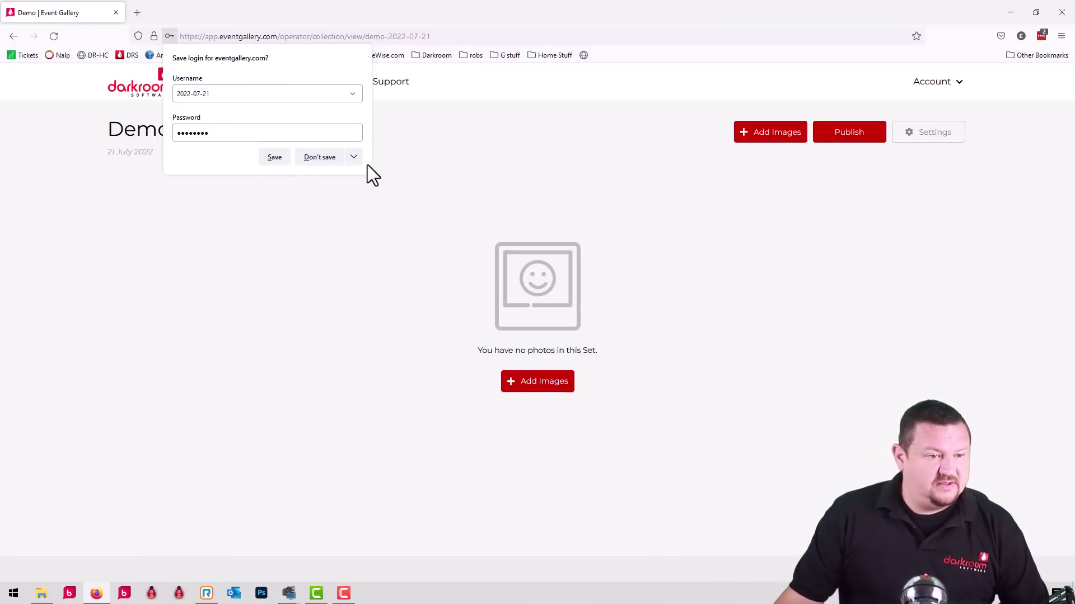
Step: Decline the browser login prompt, drag 17 photos into the Demo gallery's upload, and complete it
{"action": "left_click", "coordinate": [321, 157]}
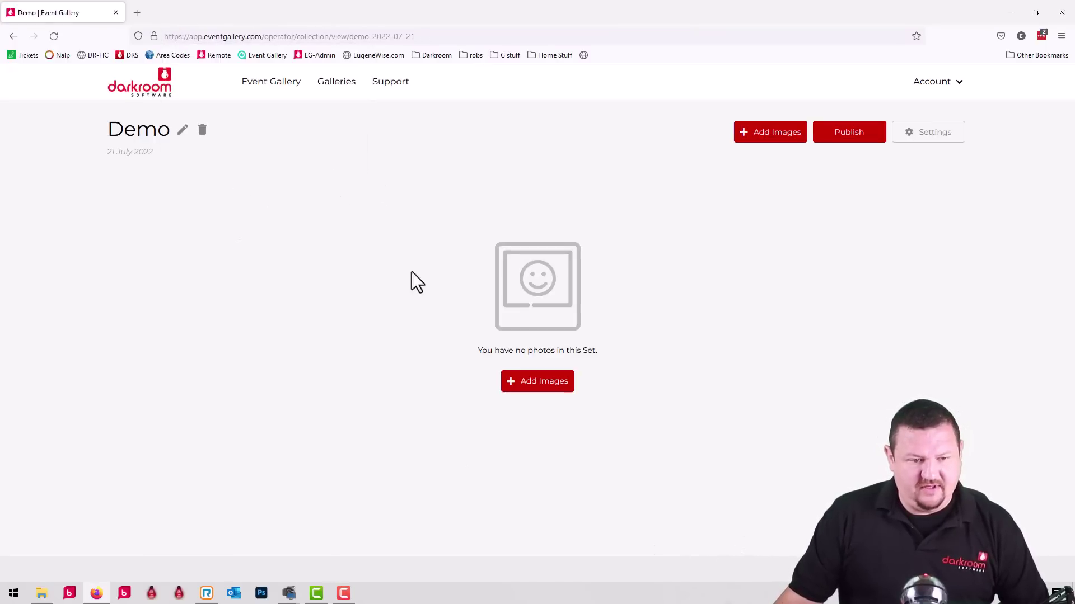
{"action": "left_click", "coordinate": [539, 383]}
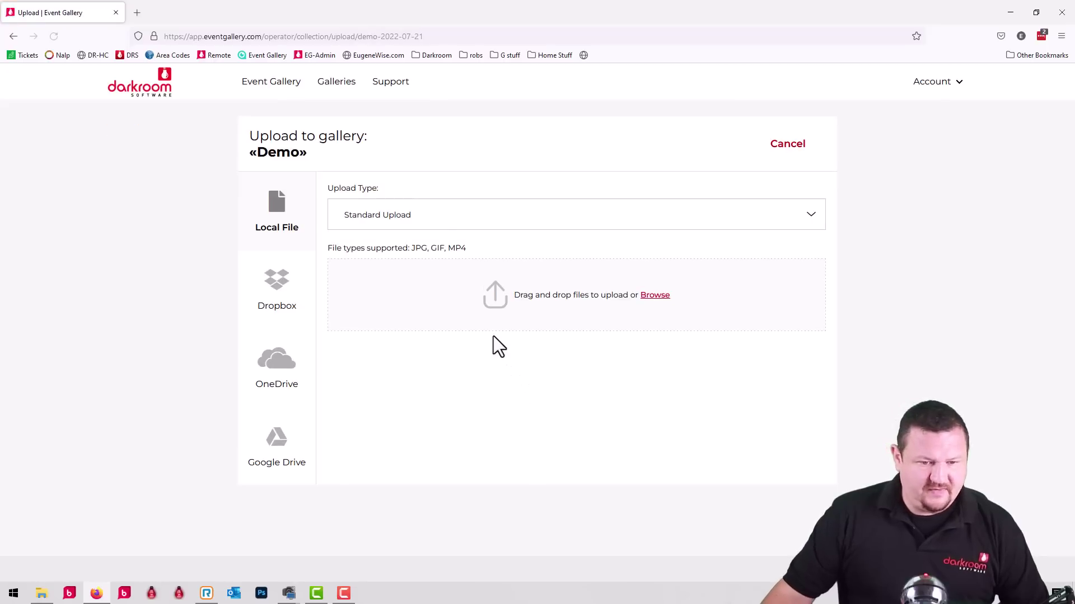
{"action": "key", "text": "alt+Tab"}
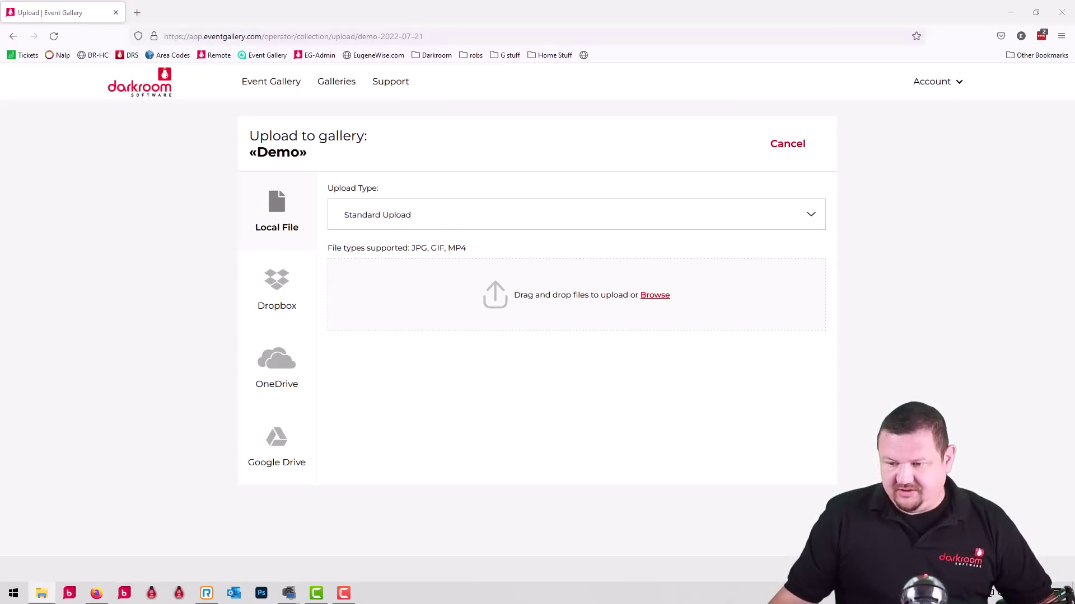
{"action": "left_click_drag", "start_coordinate": [655, 304], "coordinate": [502, 304]}
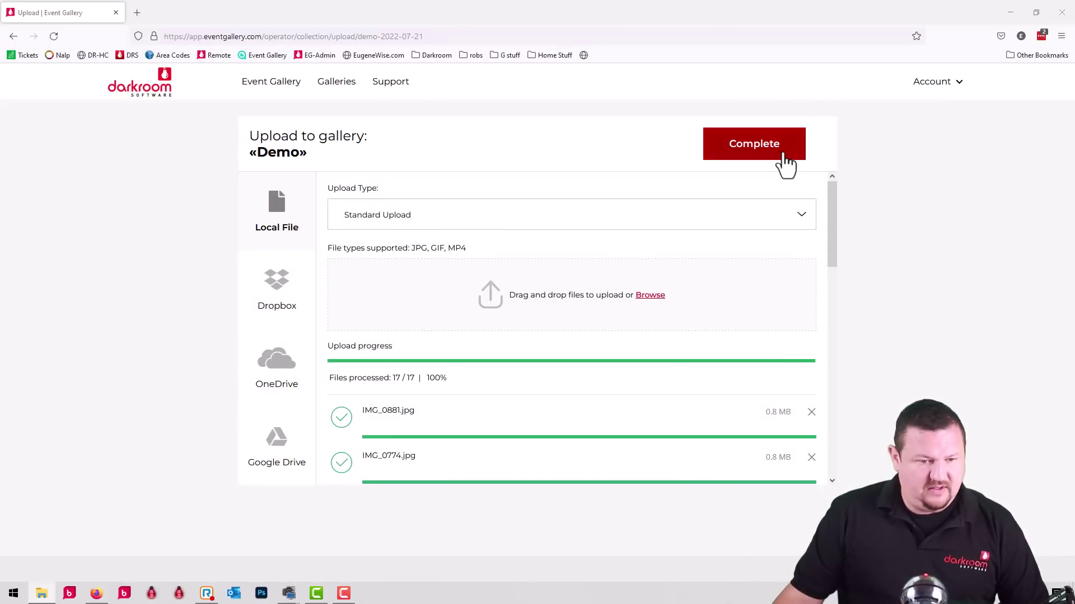
{"action": "left_click", "coordinate": [783, 154]}
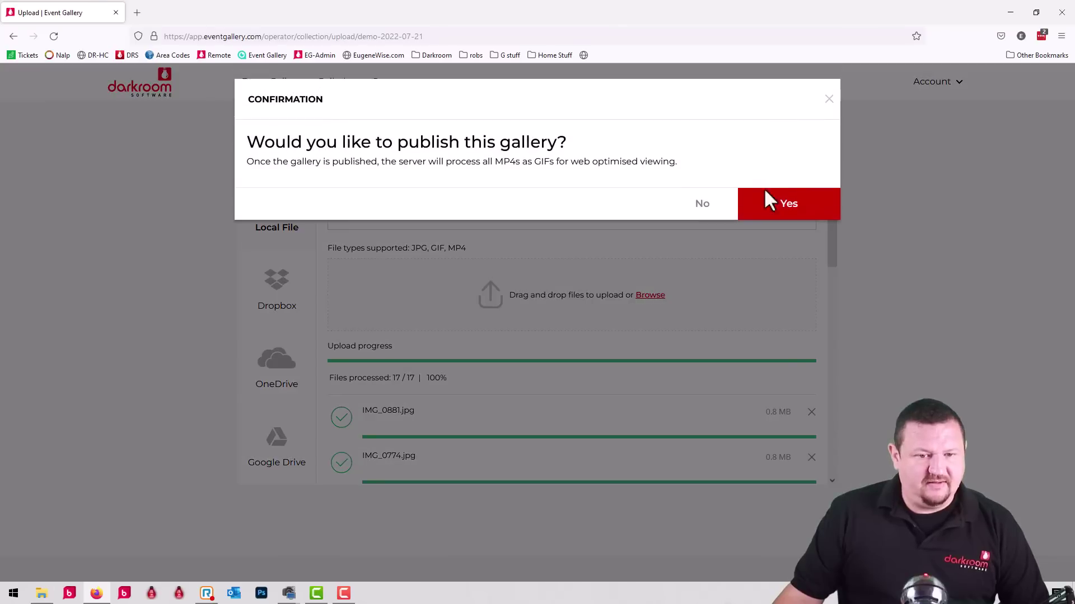
Step: Confirm publishing the Demo gallery, then open the Client Site from the Account menu
{"action": "left_click", "coordinate": [790, 204]}
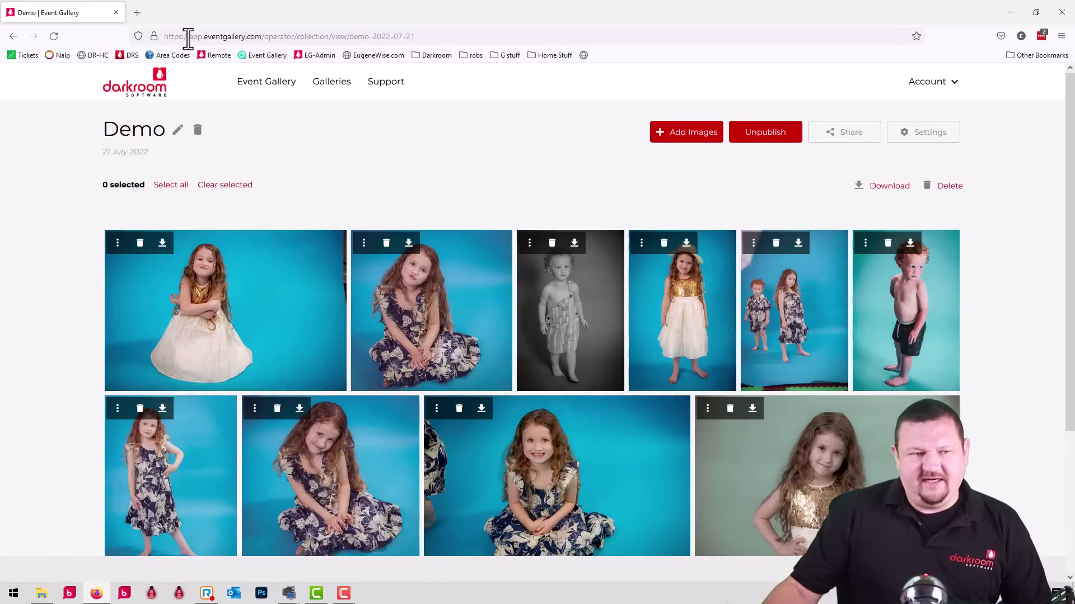
{"action": "left_click", "coordinate": [950, 82]}
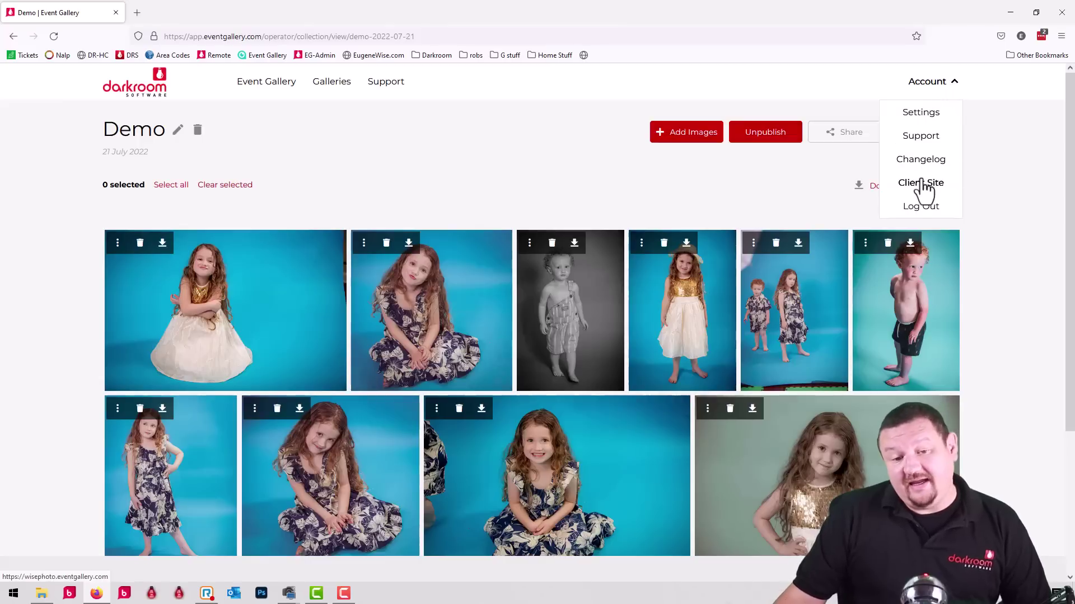
{"action": "left_click", "coordinate": [922, 186]}
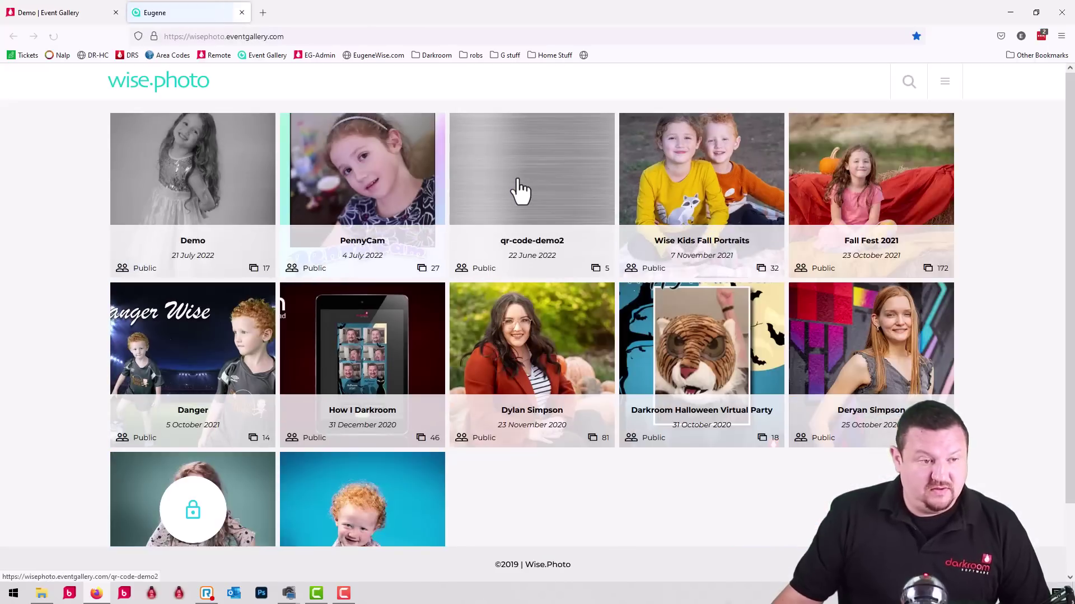
Step: Check the Demo gallery and a full-size photo on wise.photo, then minimize Firefox and bring up HotFolder
{"action": "left_click", "coordinate": [203, 163]}
{"action": "scroll", "coordinate": [319, 314], "scroll_direction": "down", "scroll_amount": 3}
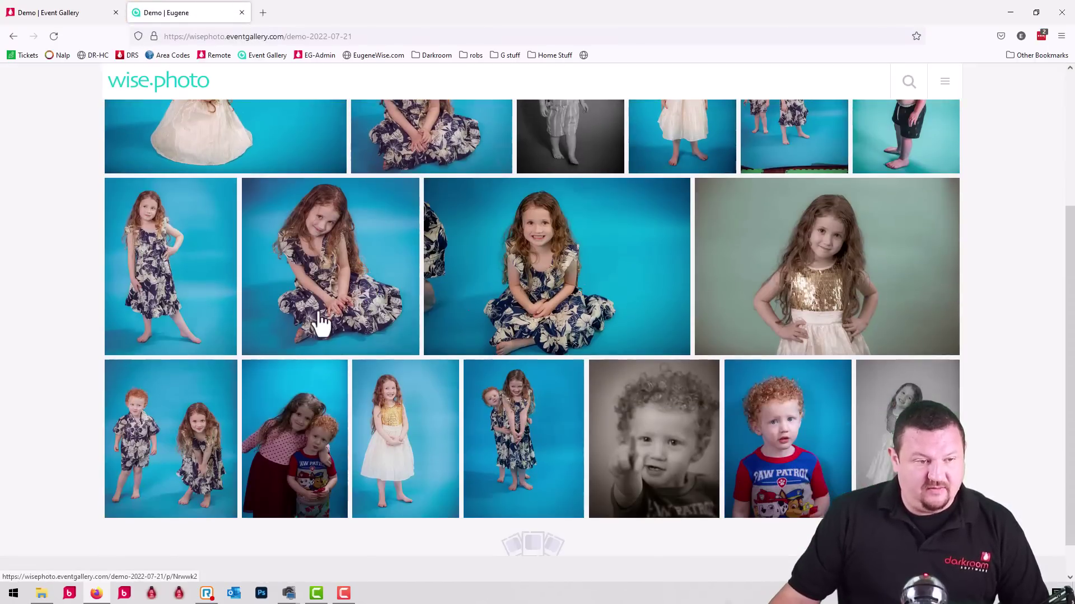
{"action": "left_click", "coordinate": [772, 238]}
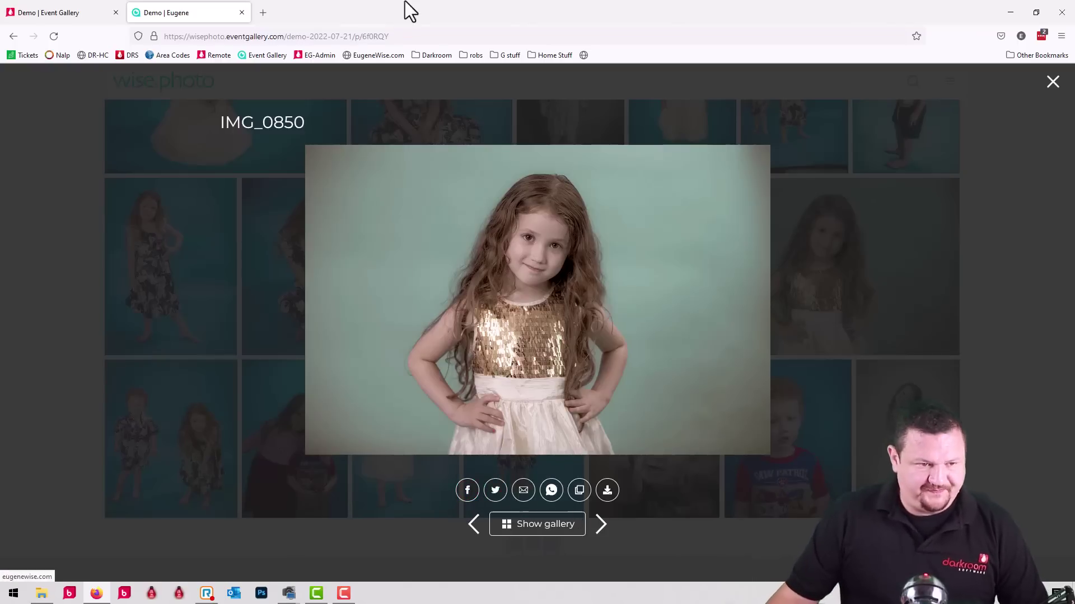
{"action": "left_click", "coordinate": [1054, 85]}
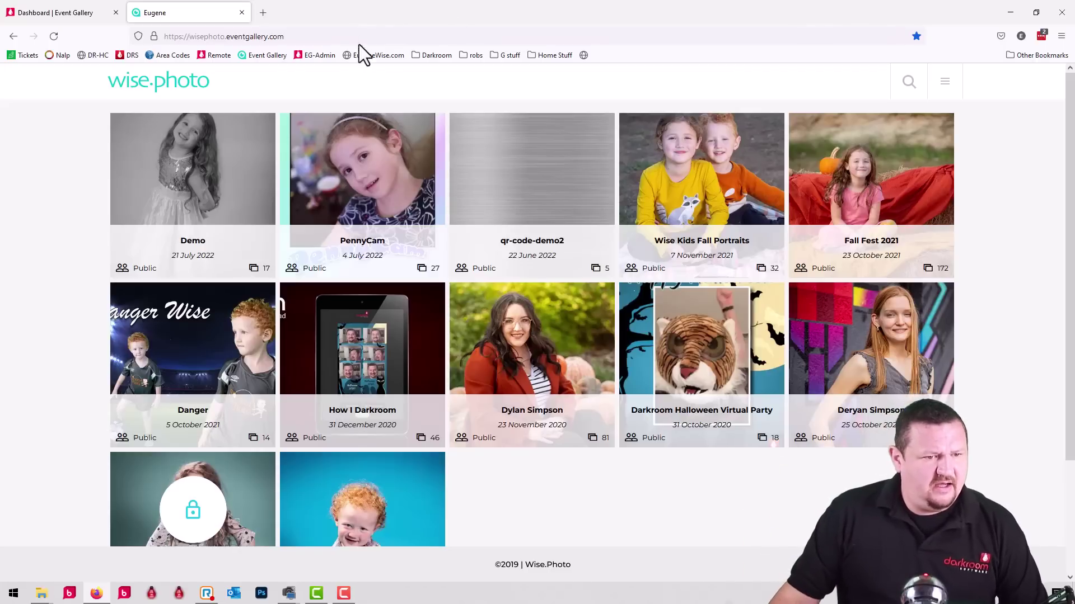
{"action": "left_click", "coordinate": [1012, 13]}
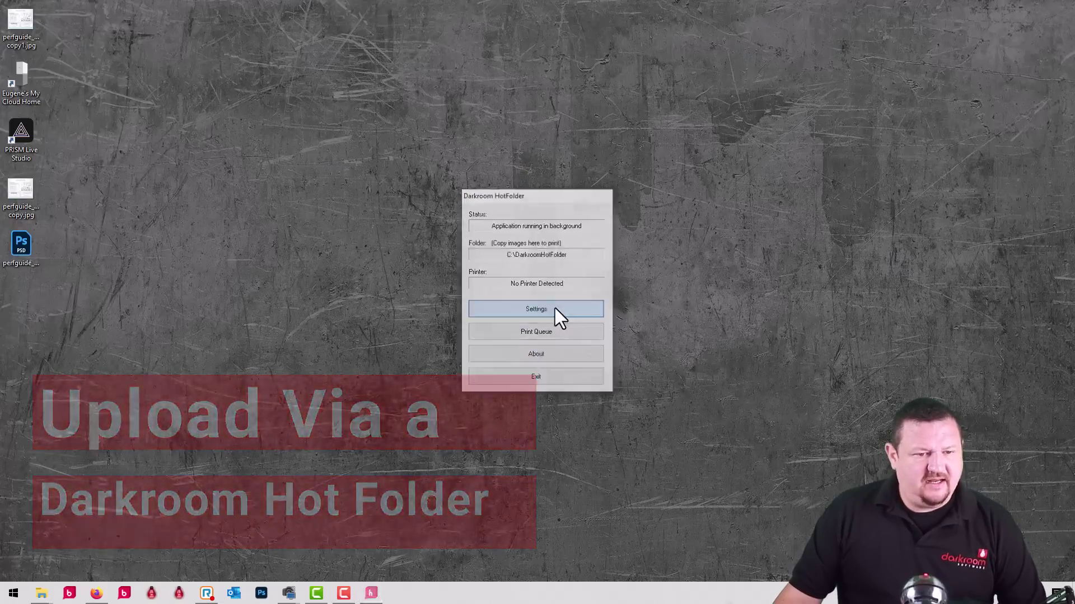
{"action": "left_click", "coordinate": [556, 309]}
Step: Set HotFolder to upload images to gallery Demo2 with custom date 7/21/2022, and confirm
{"action": "left_click", "coordinate": [431, 157]}
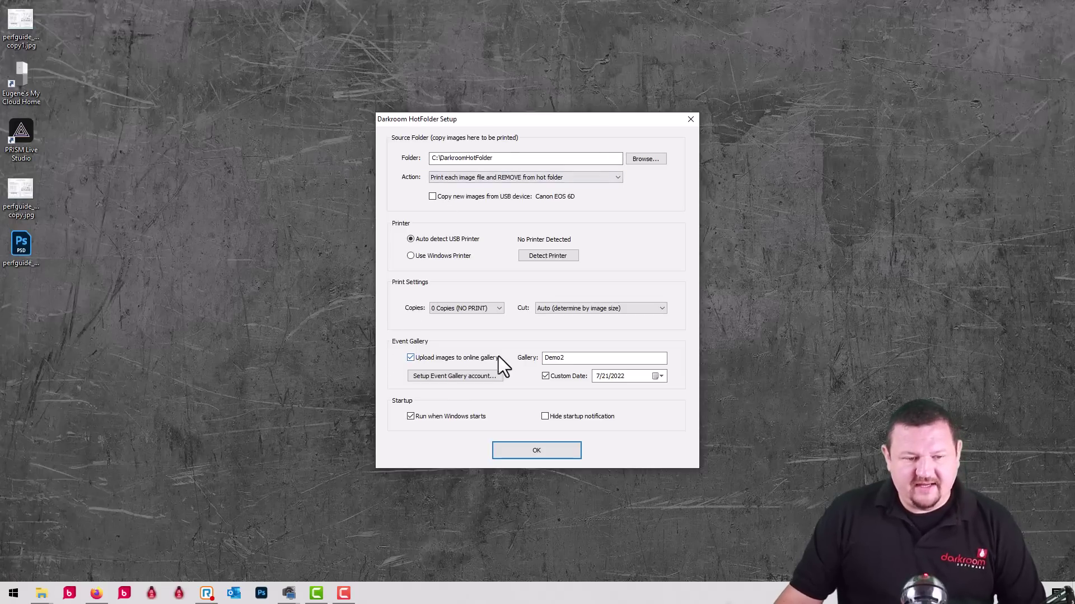
{"action": "left_click", "coordinate": [563, 358]}
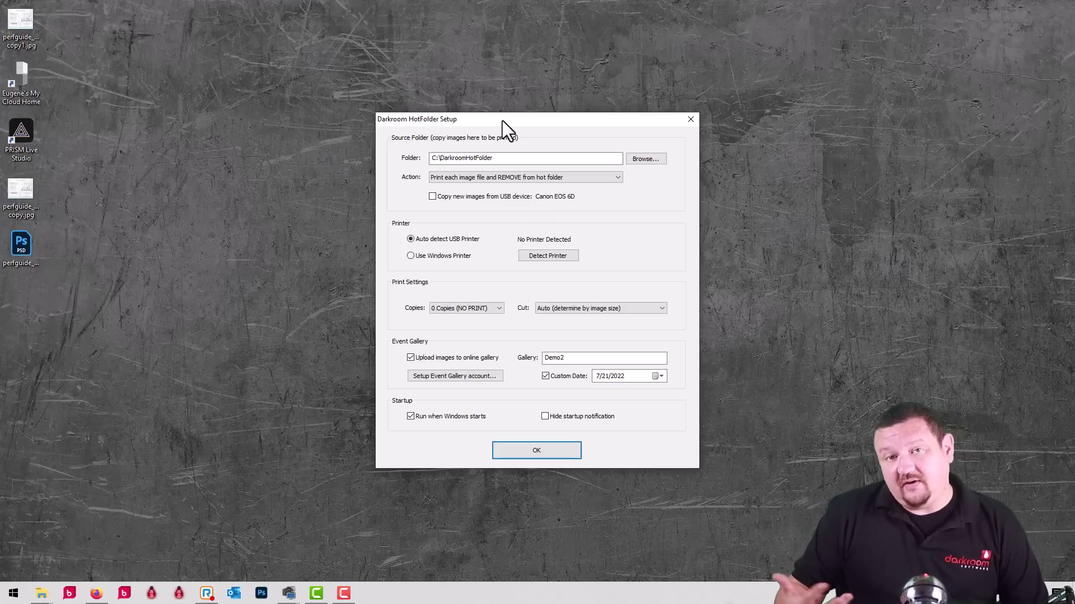
{"action": "left_click", "coordinate": [533, 451]}
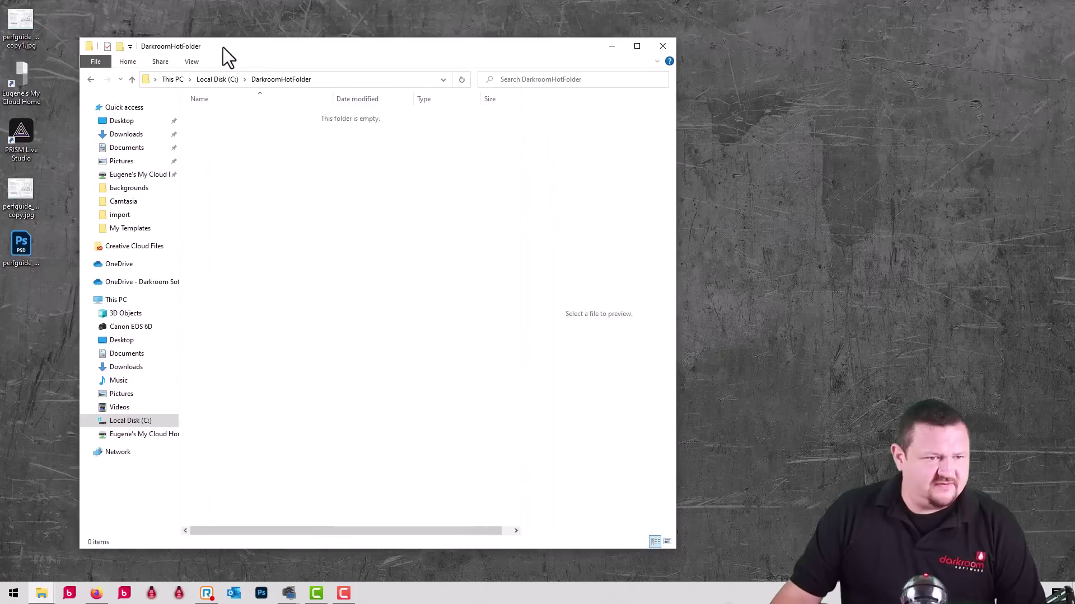
Step: Drag photos, including IMG_0808.jpg, into C:\DarkroomHotFolder, then return to Firefox
{"action": "left_click_drag", "start_coordinate": [223, 47], "coordinate": [244, 38]}
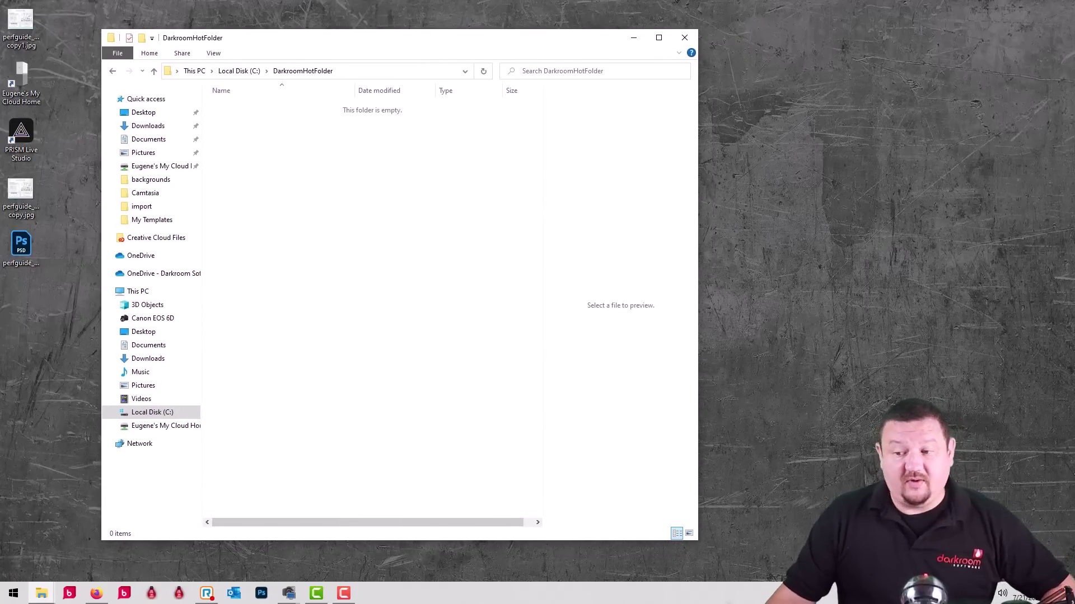
{"action": "left_click_drag", "start_coordinate": [1074, 291], "coordinate": [353, 276]}
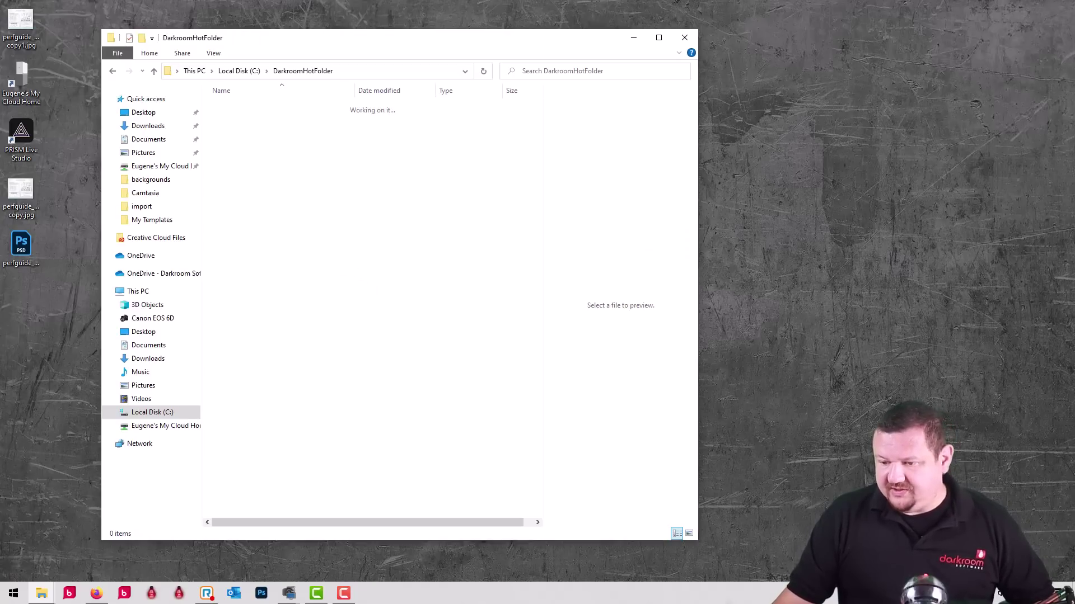
{"action": "left_click_drag", "start_coordinate": [1074, 241], "coordinate": [402, 239]}
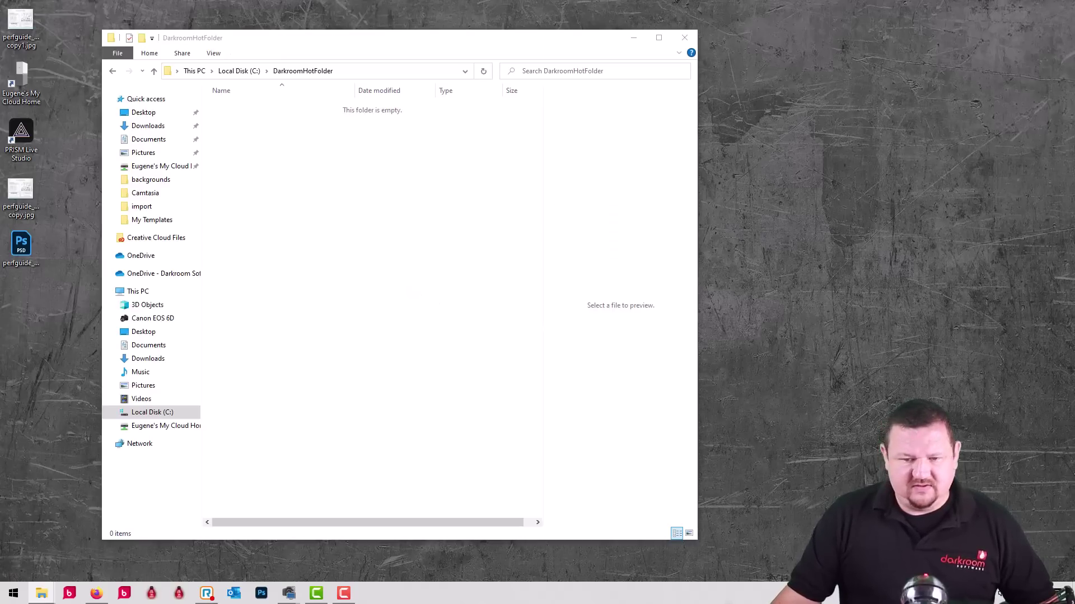
{"action": "left_click_drag", "start_coordinate": [396, 265], "coordinate": [360, 263]}
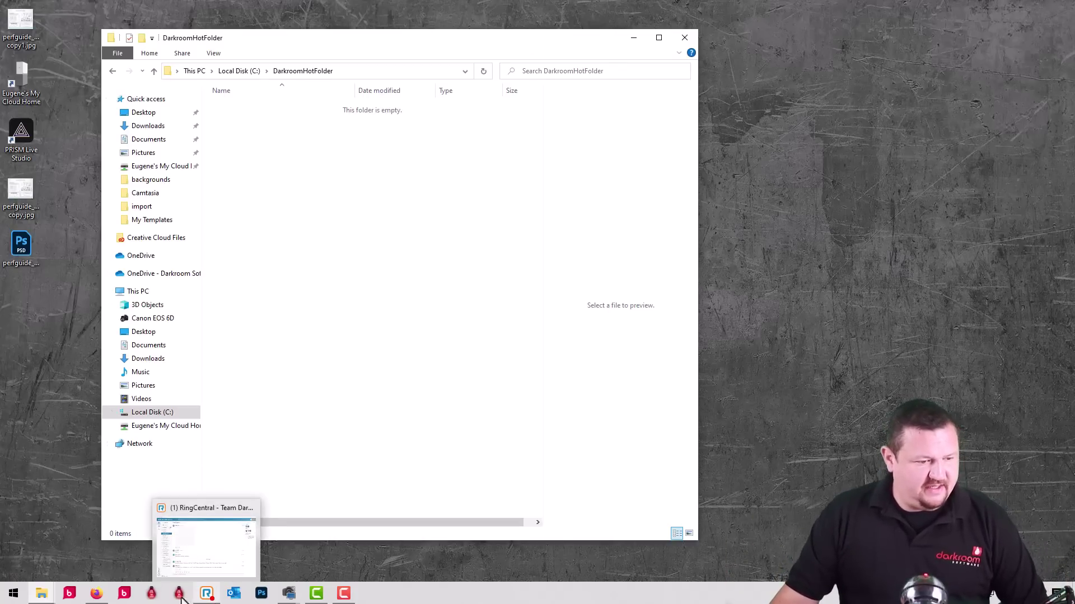
{"action": "left_click", "coordinate": [97, 593]}
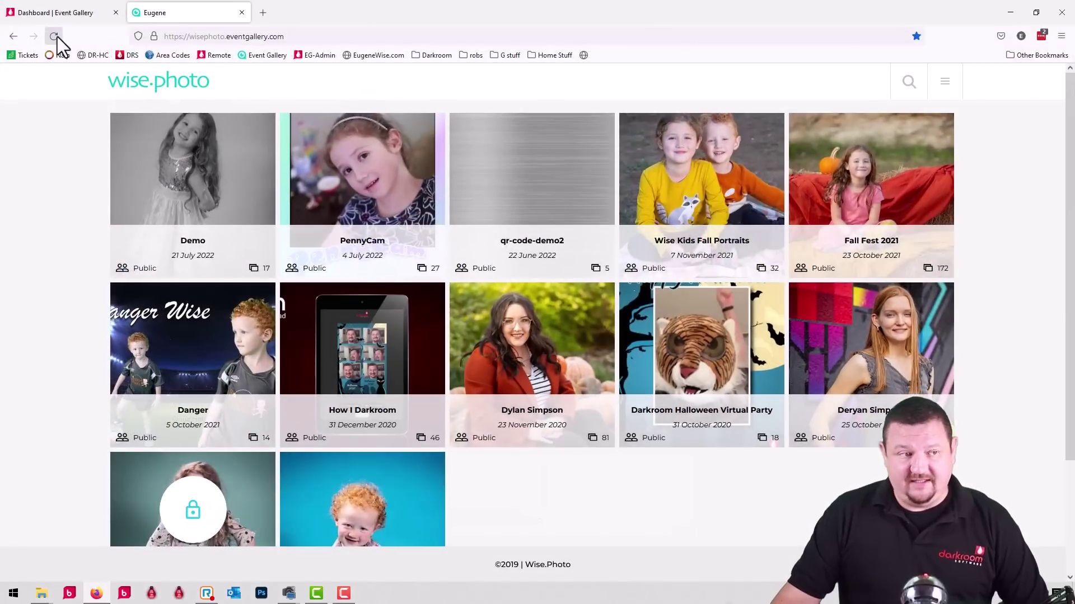
Step: Reload the client site and open the new Demo2 gallery with its three photos
{"action": "left_click", "coordinate": [55, 36]}
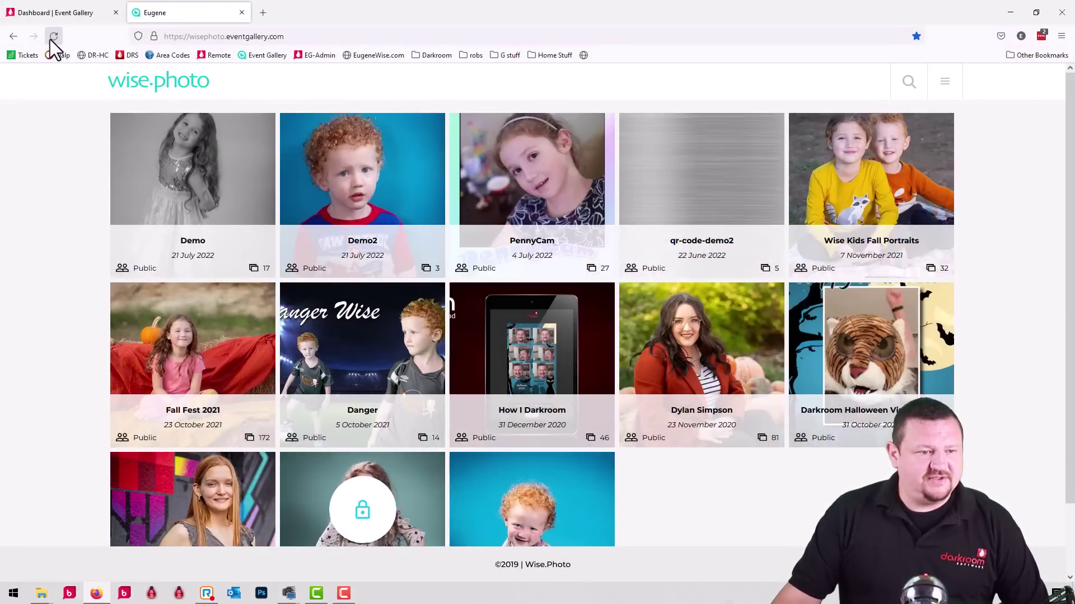
{"action": "left_click", "coordinate": [357, 171]}
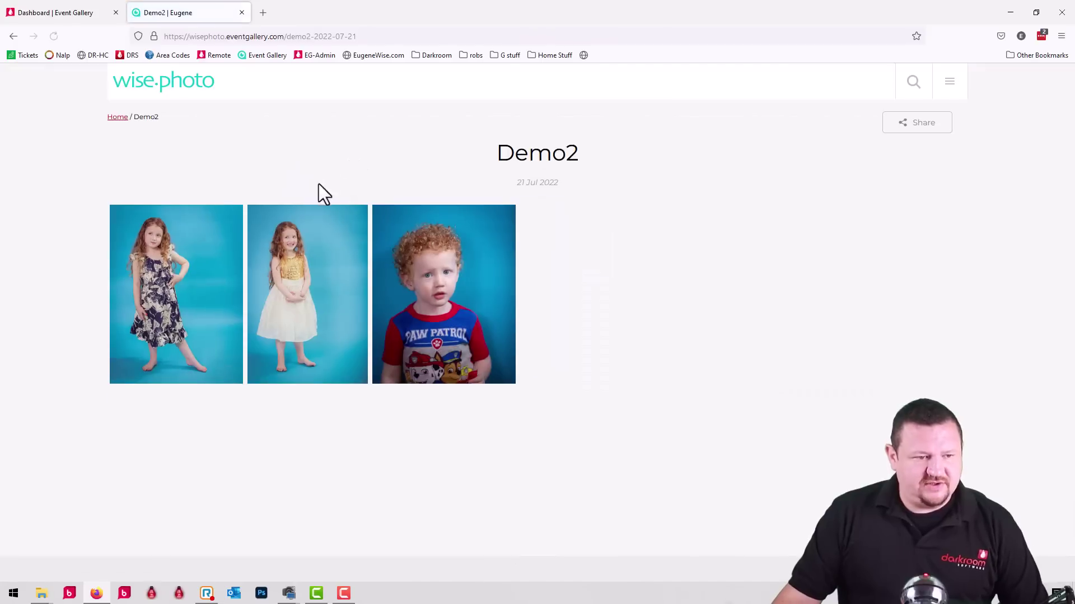
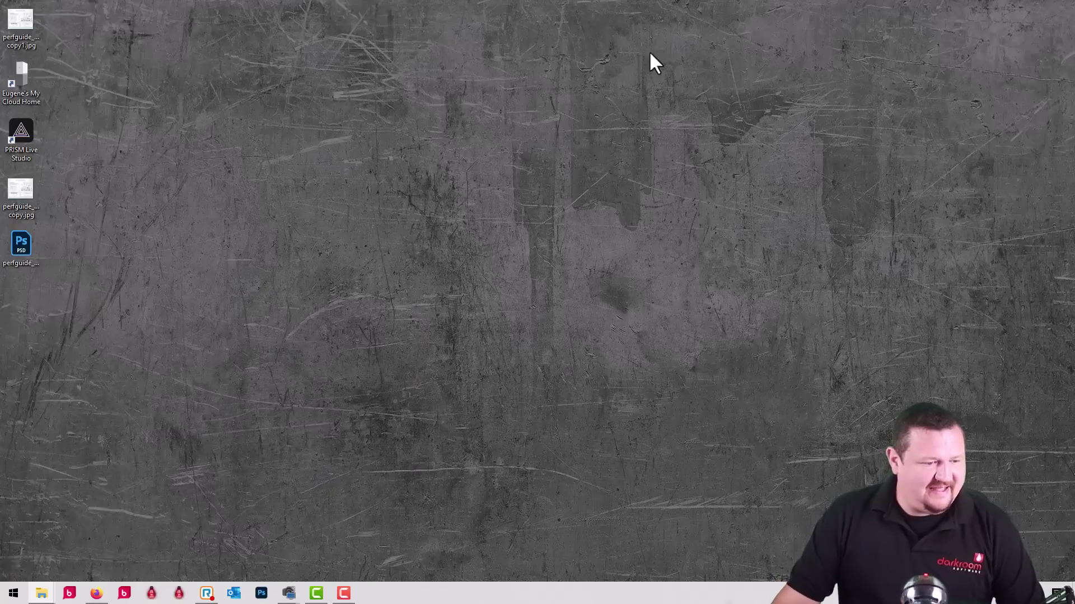
Step: Launch Darkroom Booth and post sessions to Event Gallery named 'demo booth' with a custom date
{"action": "left_click", "coordinate": [124, 593]}
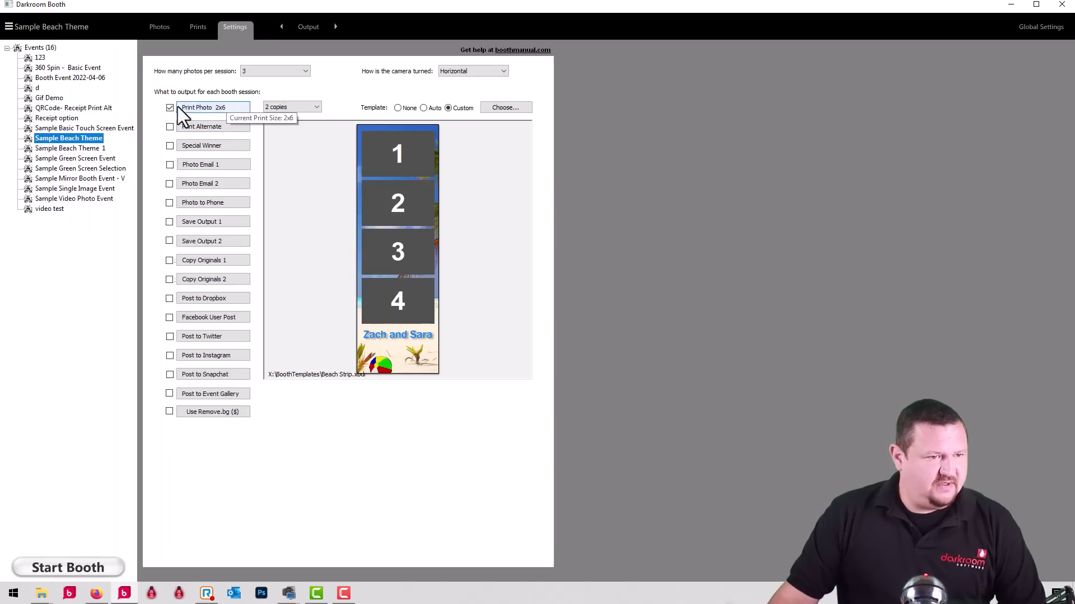
{"action": "left_click", "coordinate": [191, 395]}
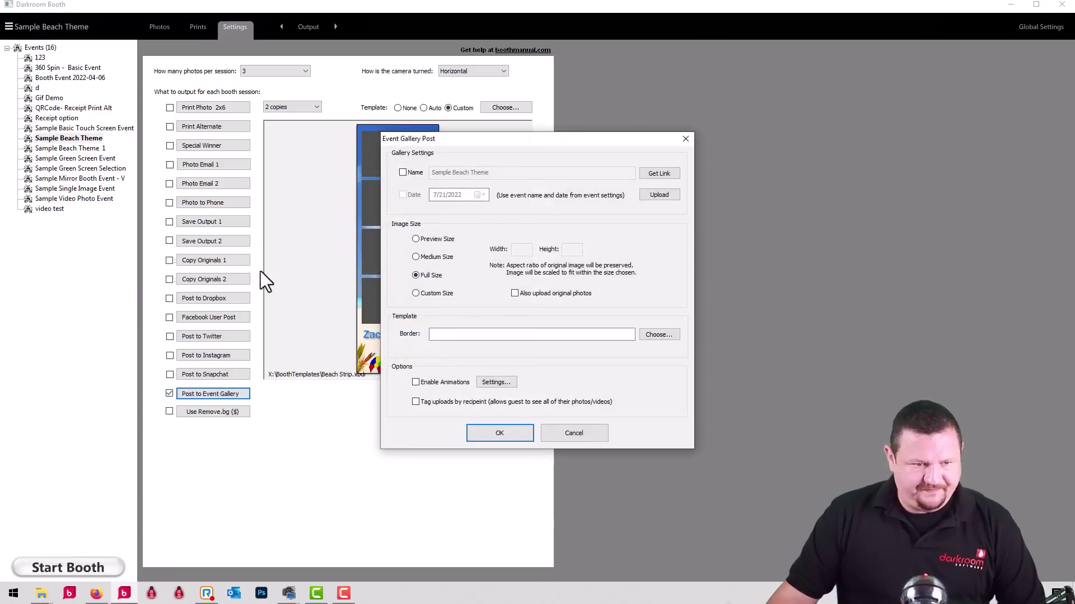
{"action": "left_click", "coordinate": [406, 173]}
{"action": "left_click_drag", "start_coordinate": [492, 173], "coordinate": [432, 172]}
{"action": "type", "text": "demo"}
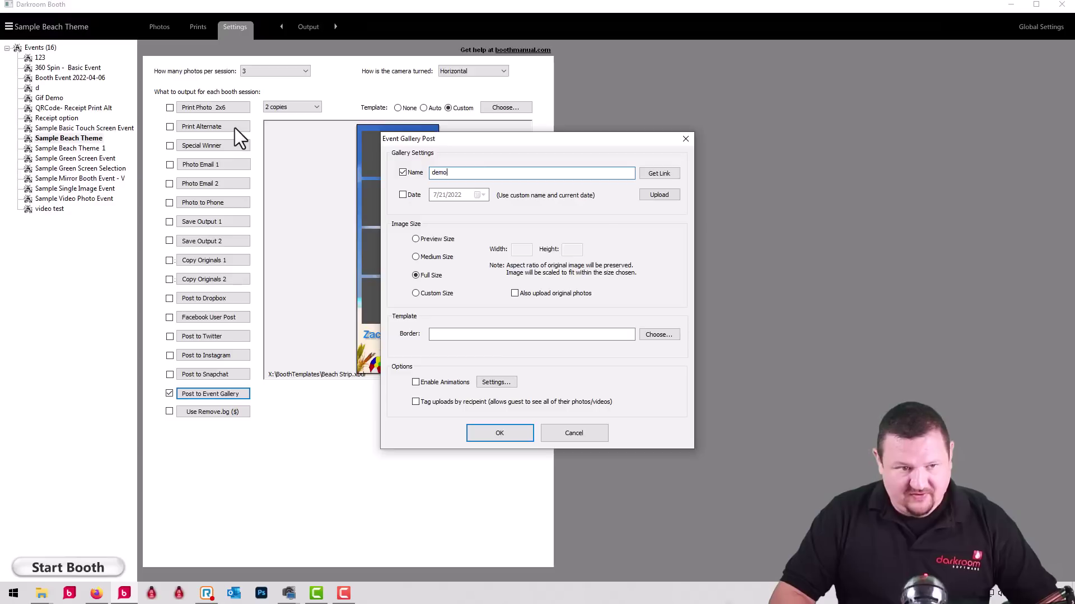
{"action": "type", "text": " booth"}
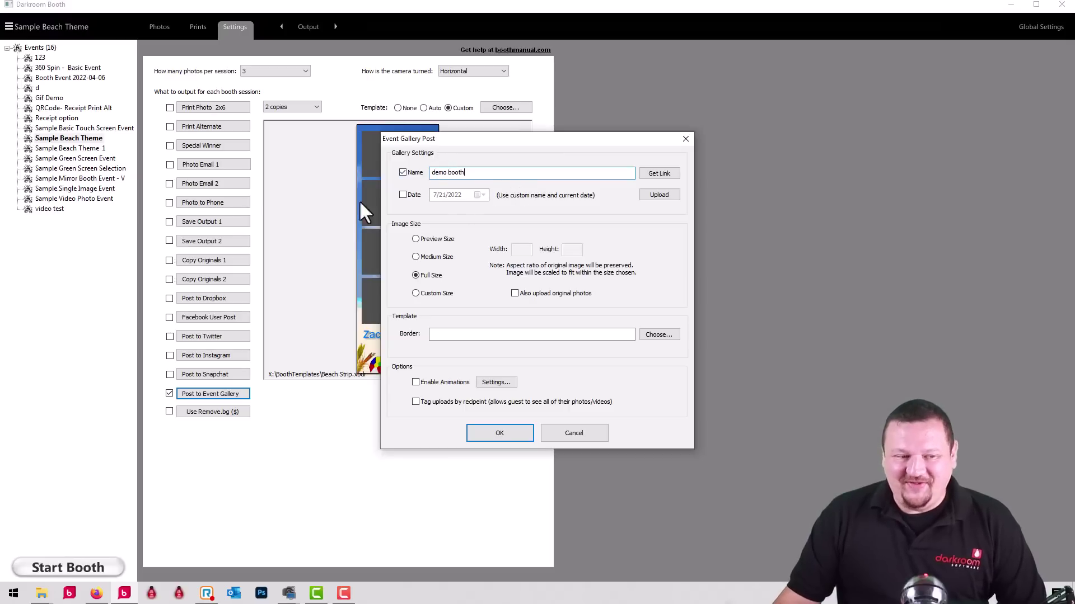
{"action": "left_click", "coordinate": [402, 195]}
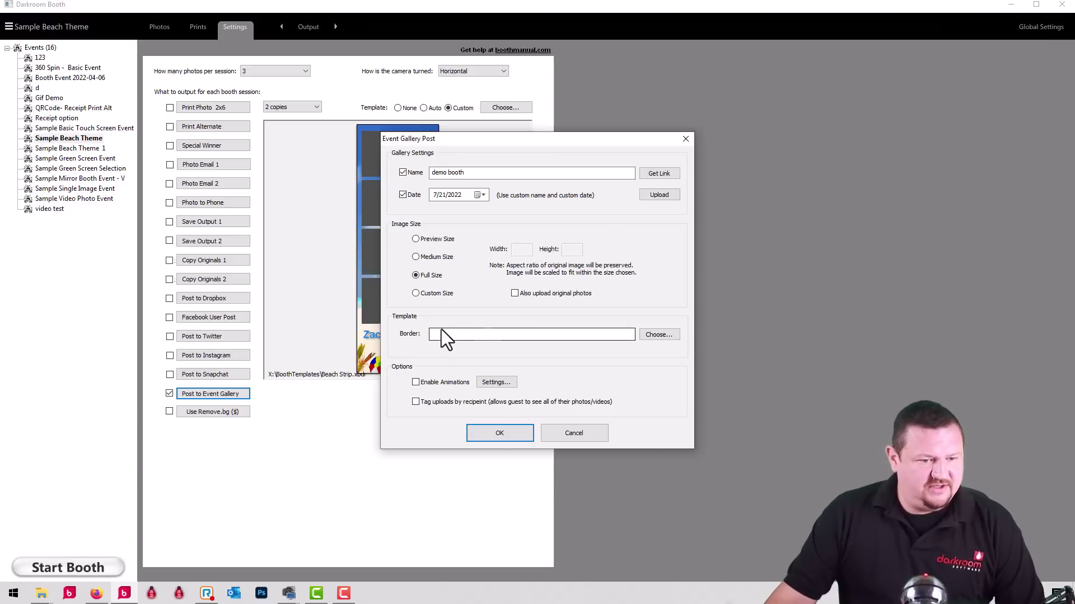
{"action": "left_click", "coordinate": [497, 433]}
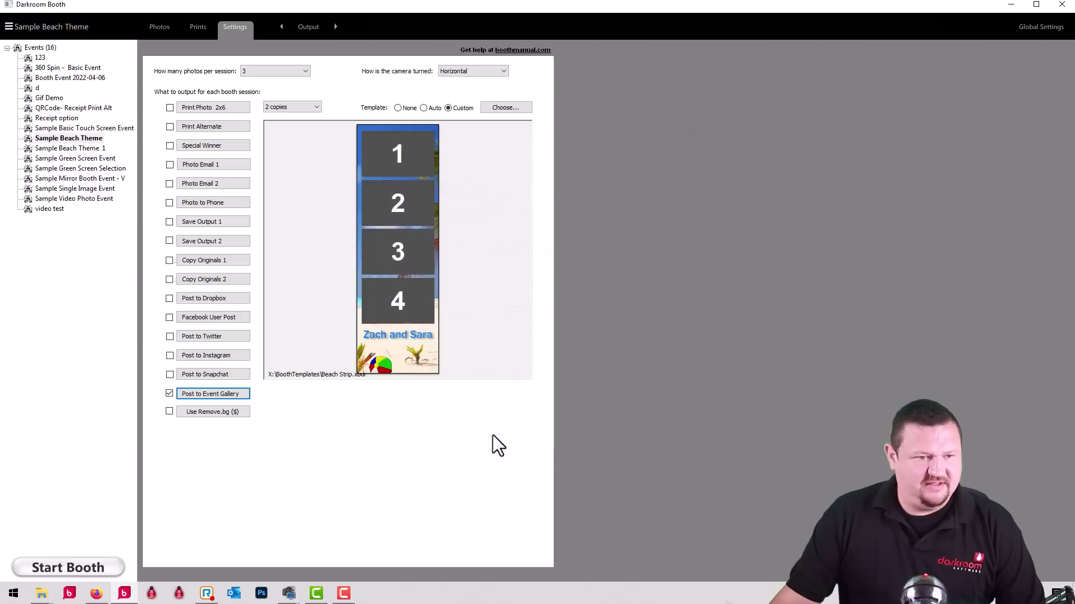
Step: Change the event's print template from the beach strip to 2x6-logo-1
{"action": "left_click", "coordinate": [505, 107]}
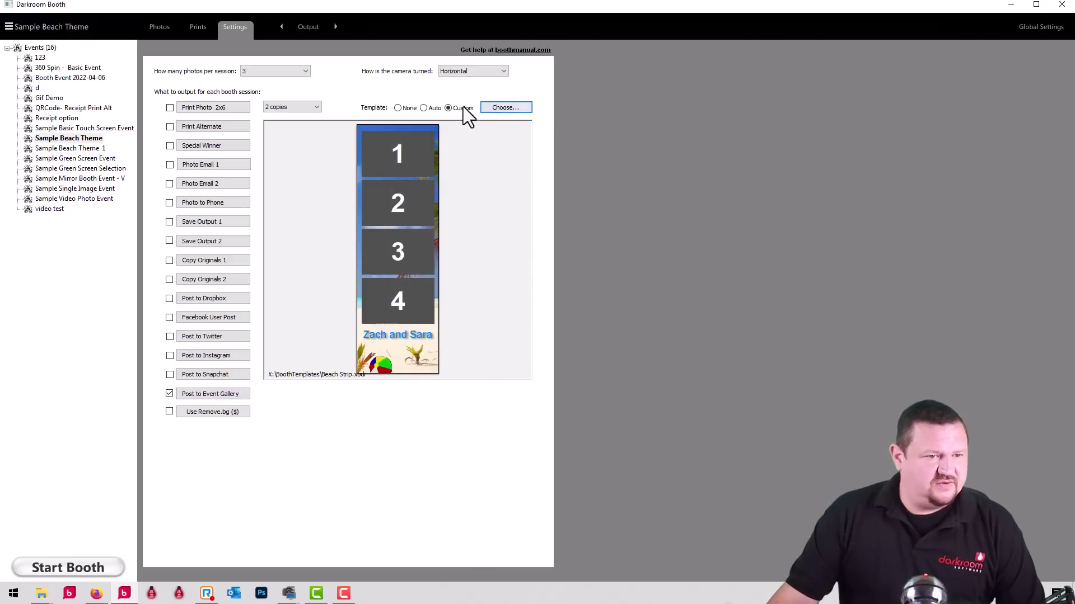
{"action": "left_click", "coordinate": [498, 106]}
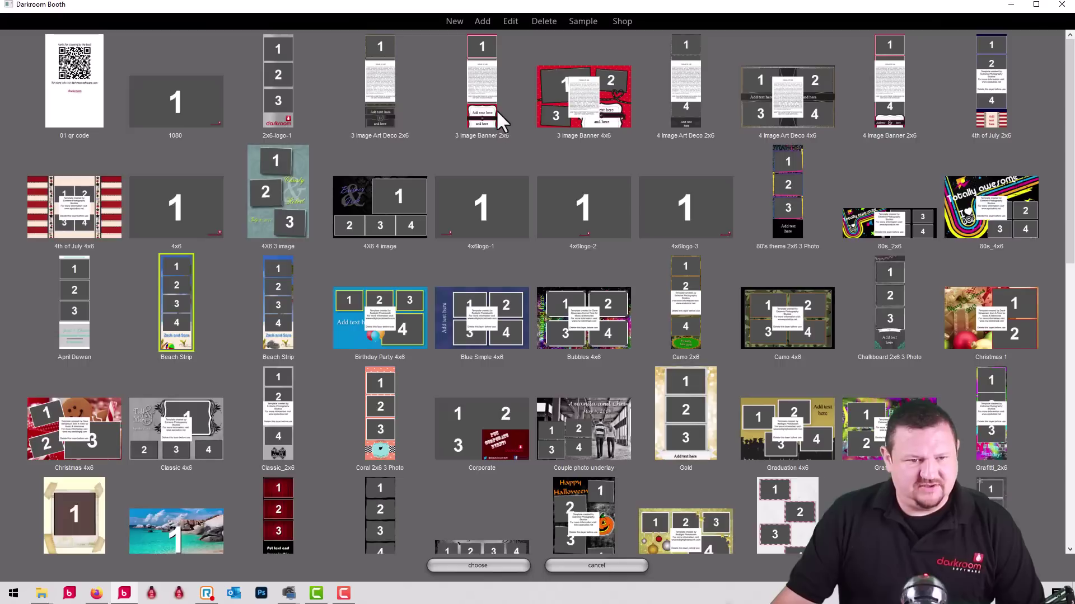
{"action": "left_click", "coordinate": [675, 412]}
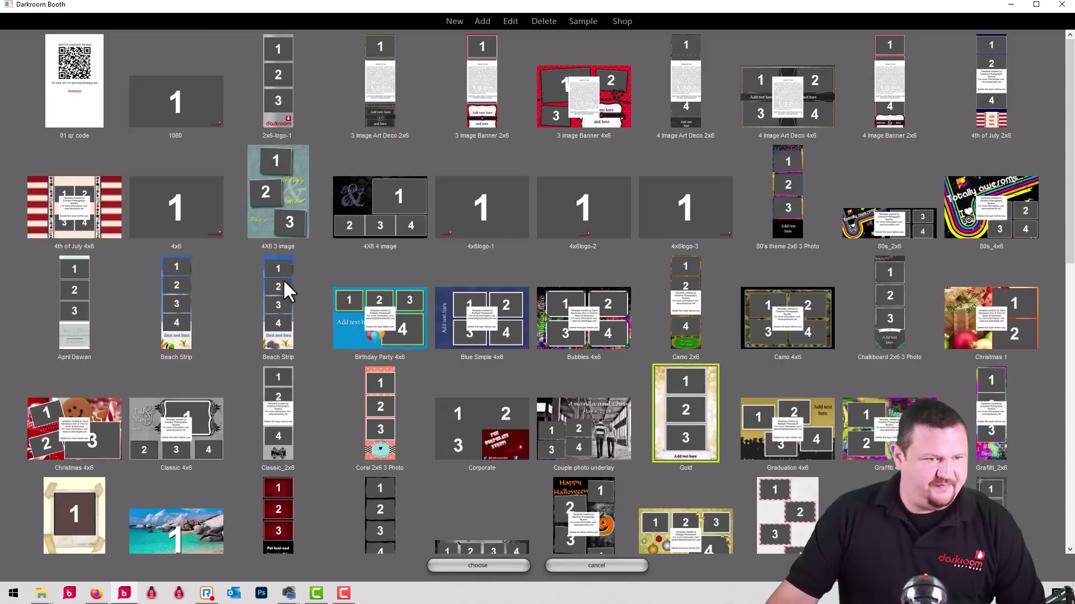
{"action": "left_click", "coordinate": [280, 72]}
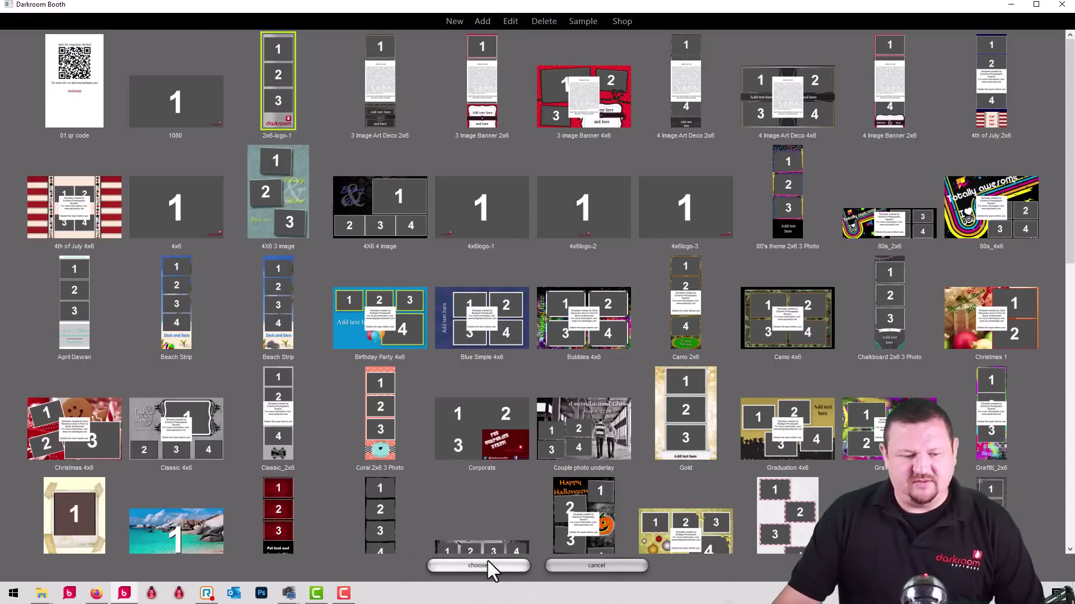
{"action": "left_click", "coordinate": [478, 566]}
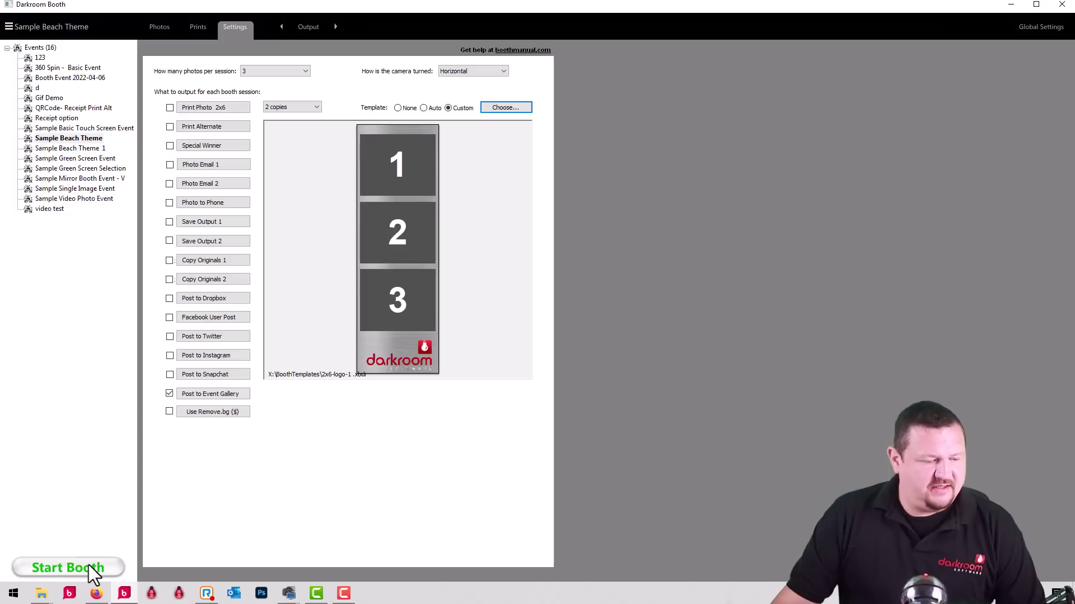
Step: Run the booth briefly, exit it, and bring up the Demo2 gallery page in Firefox
{"action": "left_click", "coordinate": [89, 565]}
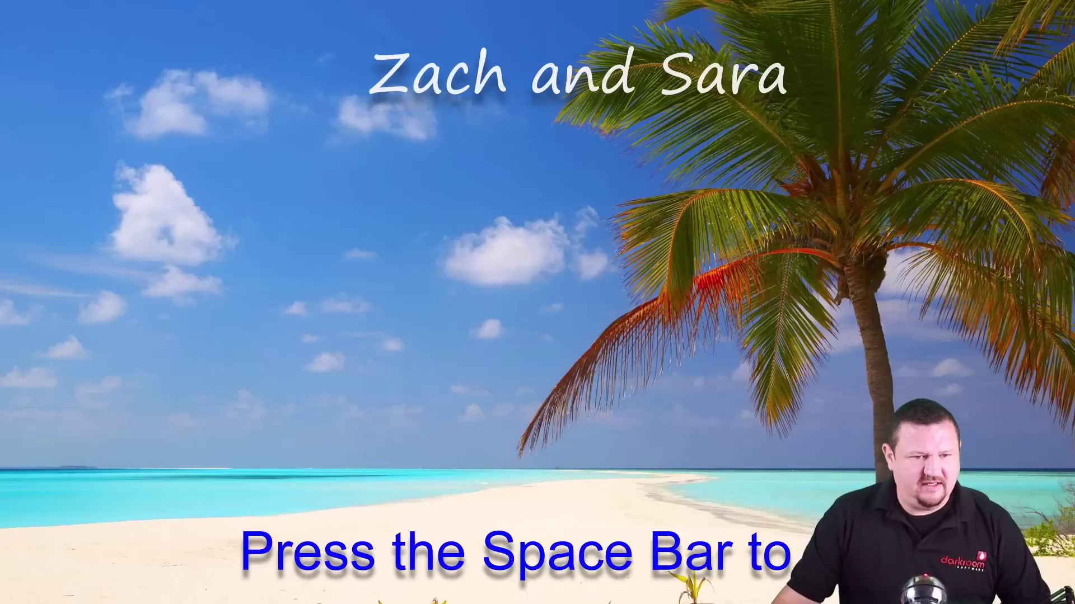
{"action": "key", "text": "Escape"}
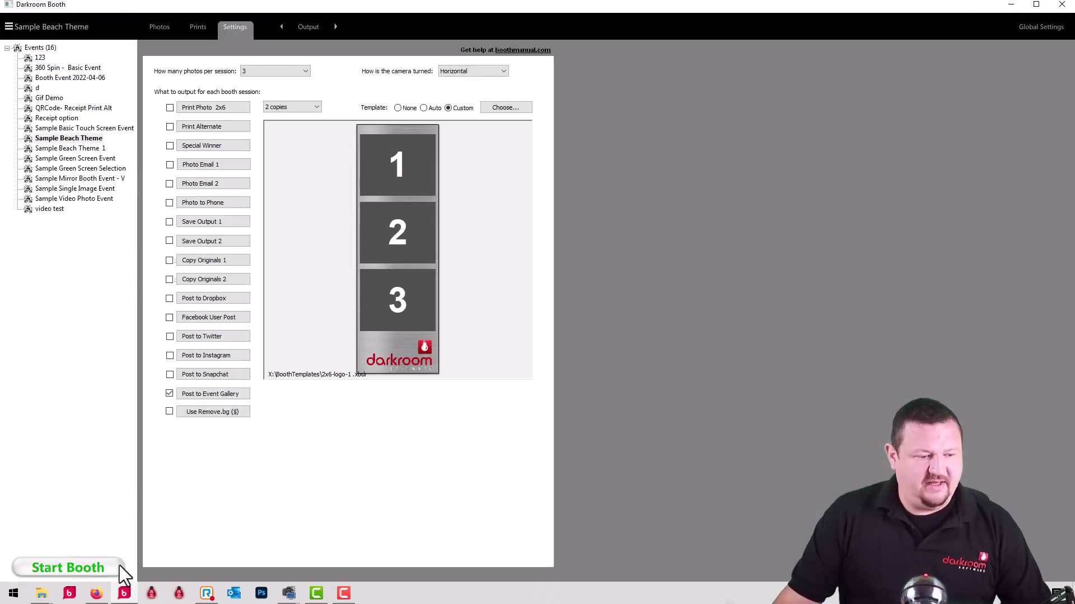
{"action": "left_click", "coordinate": [96, 599]}
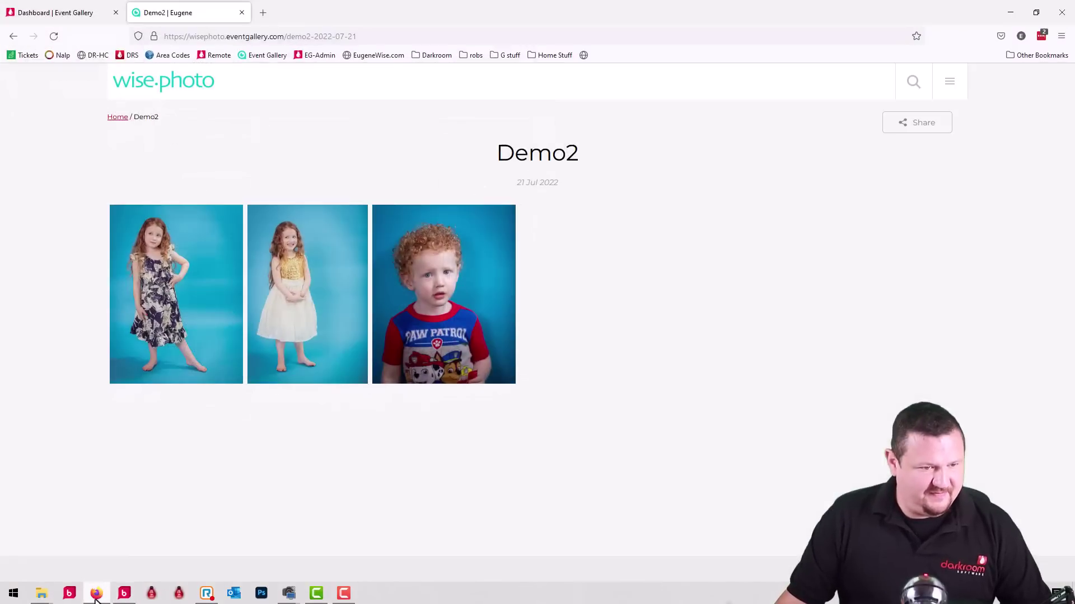
Step: Check the gallery home lists demo booth, then minimize Firefox and close Darkroom Booth
{"action": "left_click", "coordinate": [176, 81]}
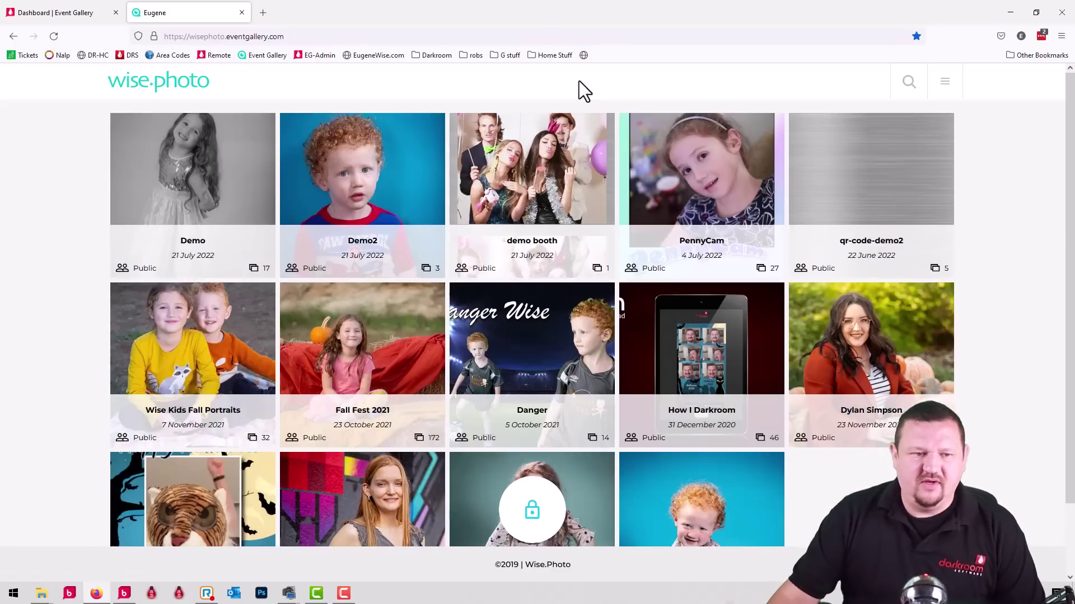
{"action": "left_click", "coordinate": [1010, 12]}
{"action": "left_click", "coordinate": [1061, 5]}
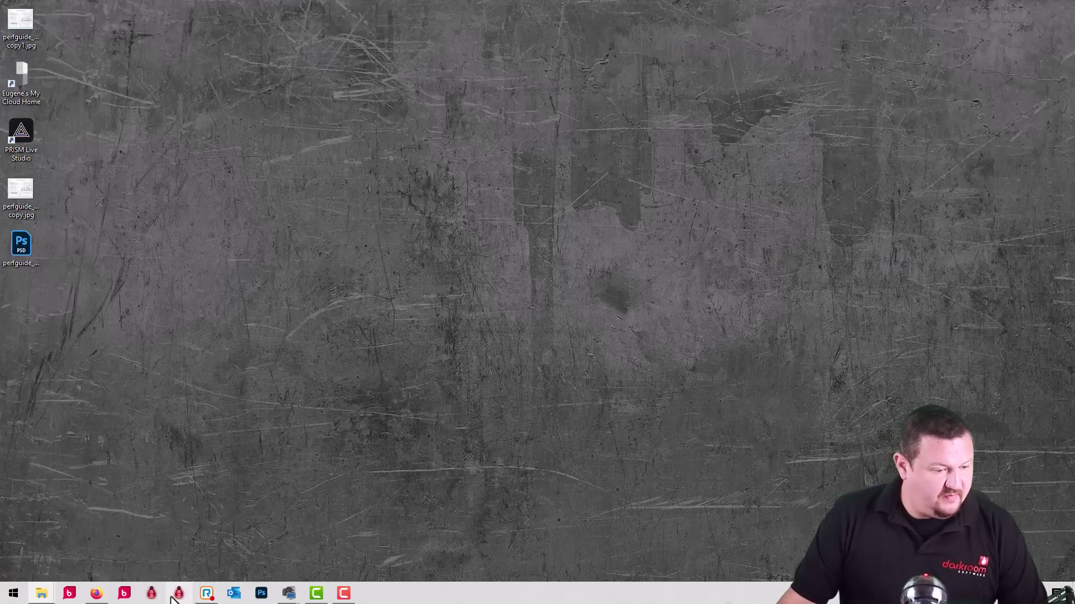
Step: Launch Darkroom Core and check Event Gallery under Photographer Info's Email and Social Media accounts
{"action": "left_click", "coordinate": [154, 597]}
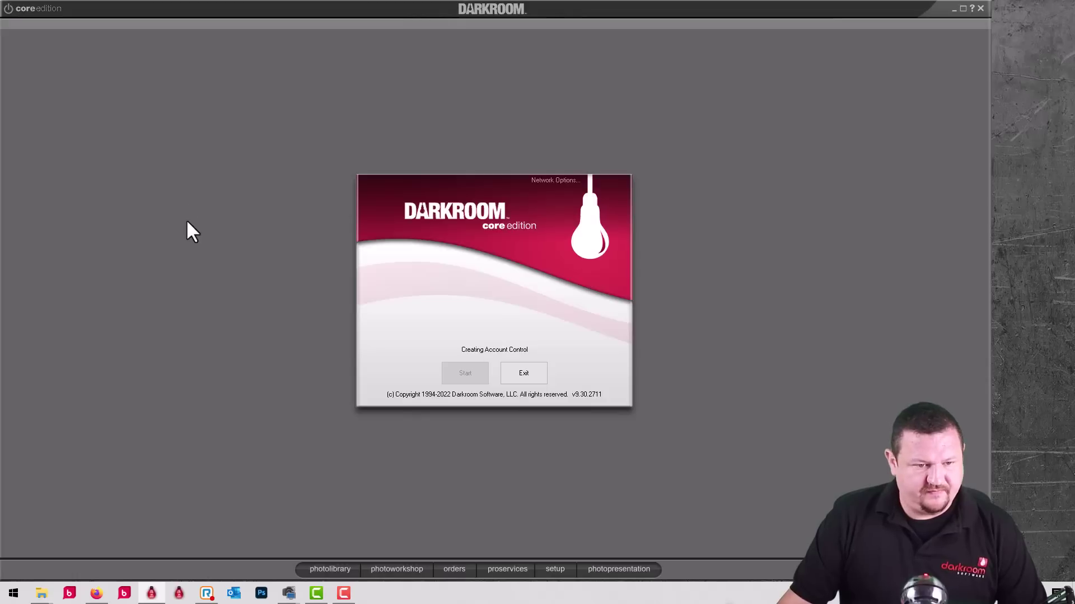
{"action": "left_click", "coordinate": [468, 379]}
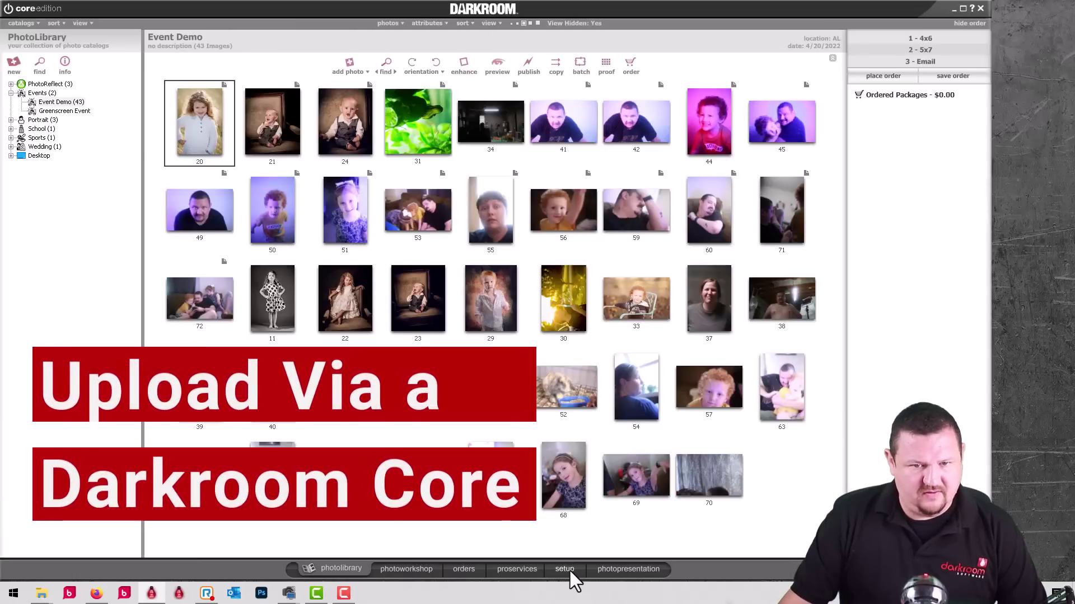
{"action": "left_click", "coordinate": [564, 569]}
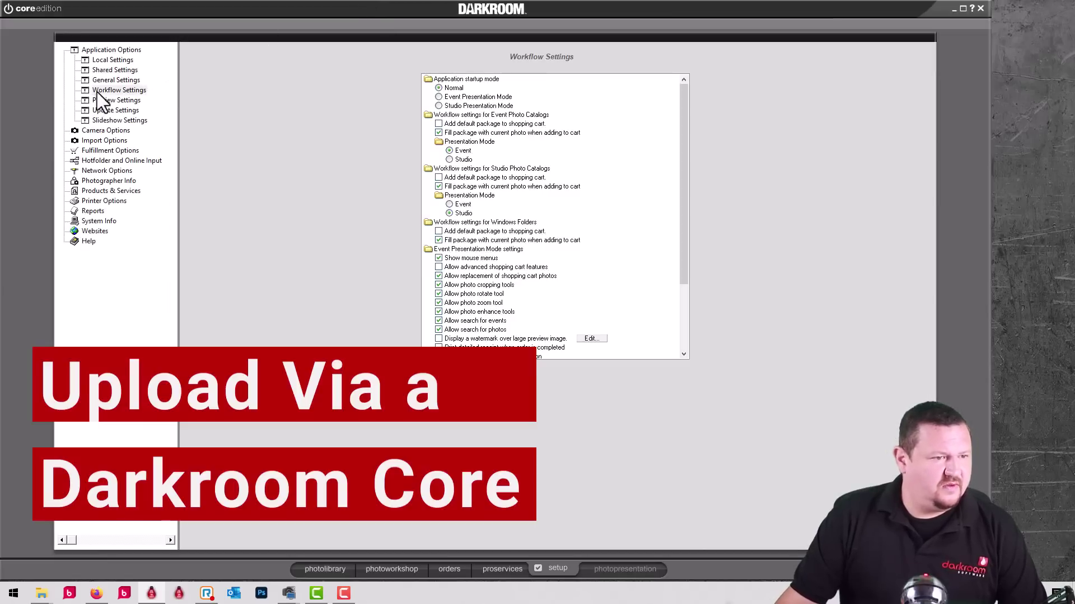
{"action": "left_click", "coordinate": [93, 182]}
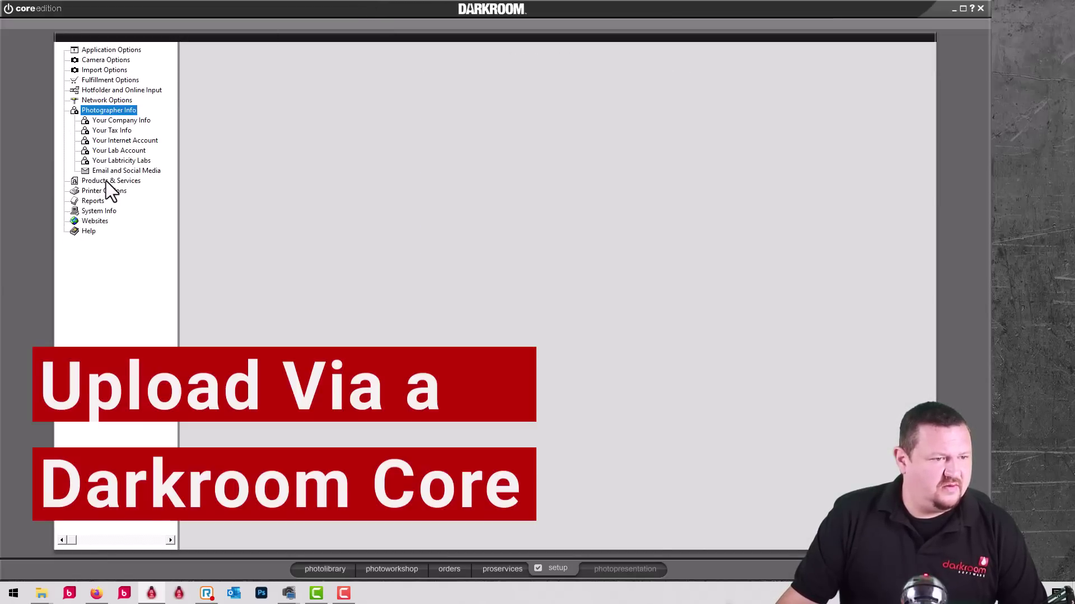
{"action": "left_click", "coordinate": [120, 171]}
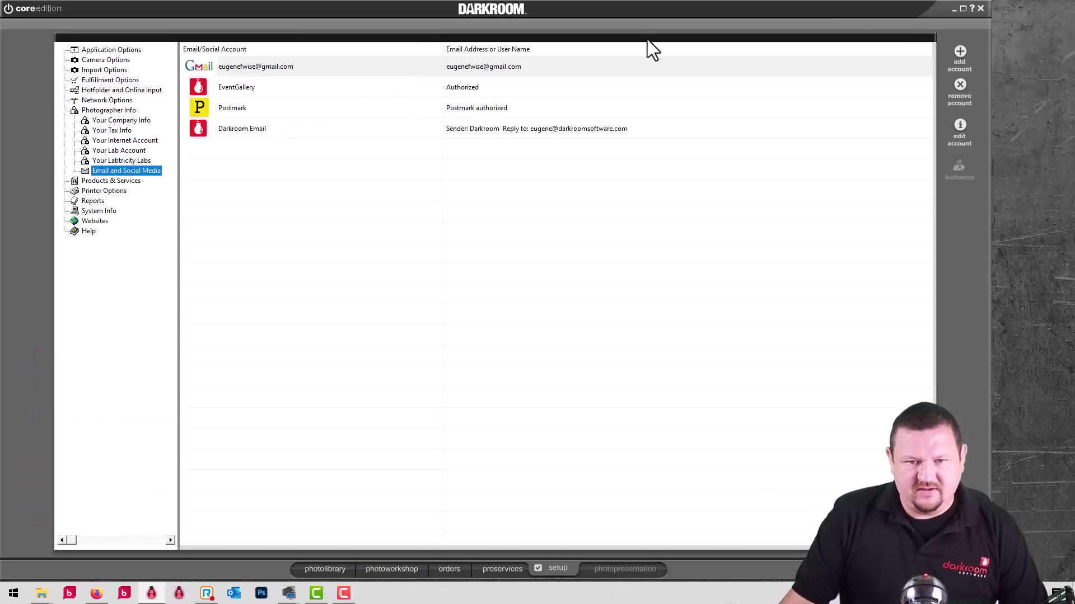
Step: Show the Package Groups under Products & Services
{"action": "left_click", "coordinate": [93, 110]}
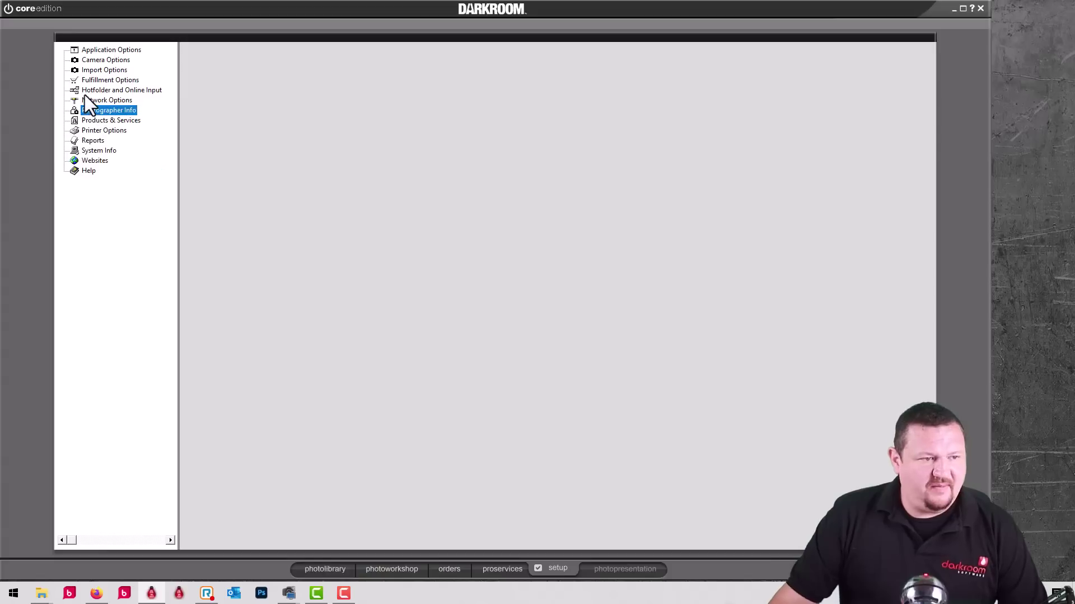
{"action": "left_click", "coordinate": [94, 121]}
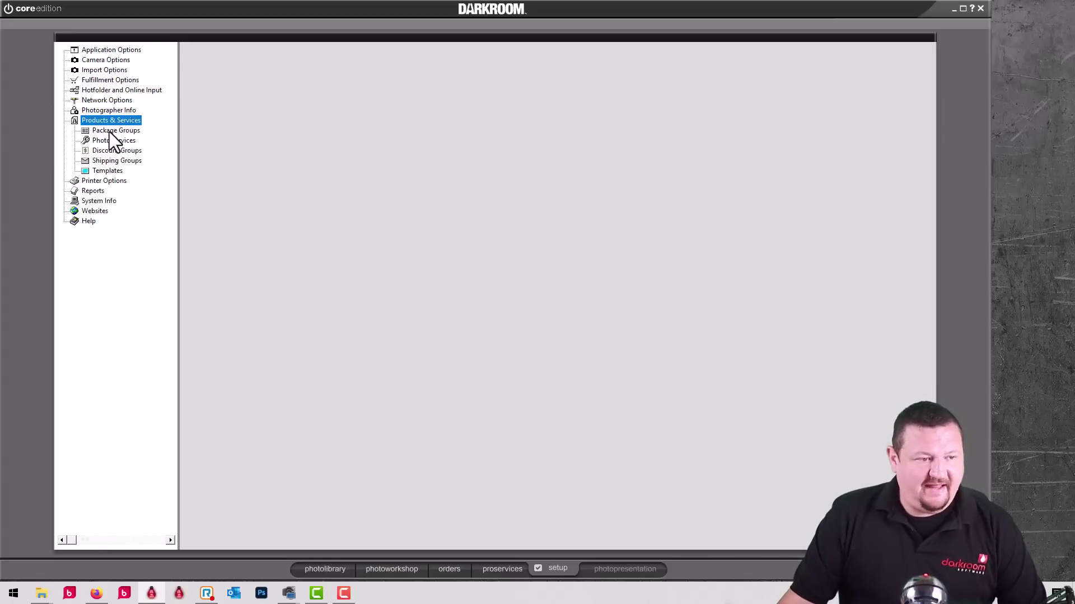
{"action": "left_click", "coordinate": [109, 131]}
Step: Create package 'EG' in Event Prints holding one Event Gallery Post item
{"action": "left_click", "coordinate": [122, 141]}
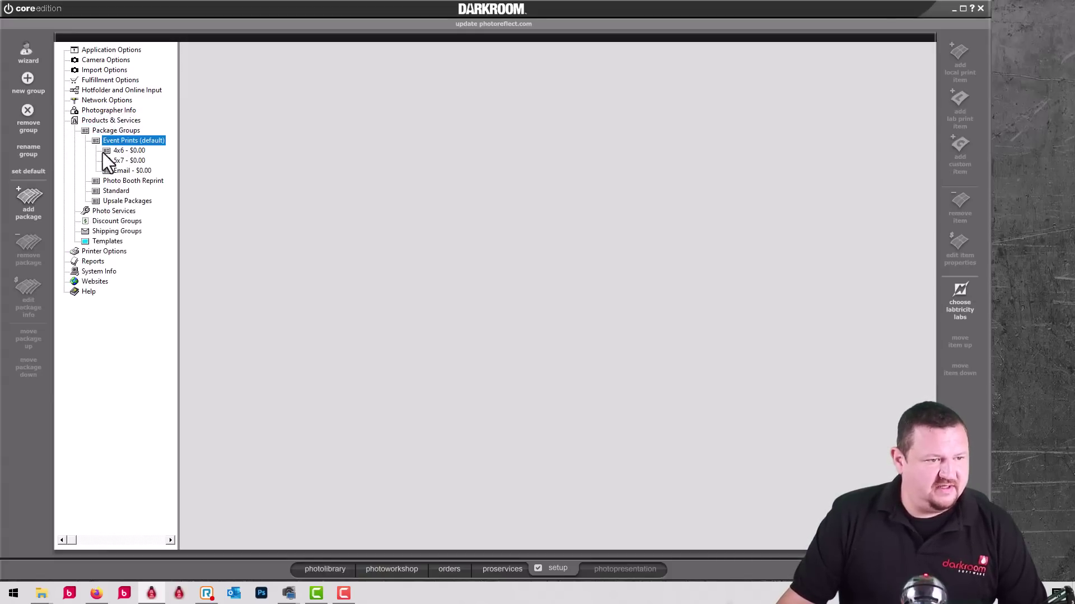
{"action": "left_click", "coordinate": [27, 207]}
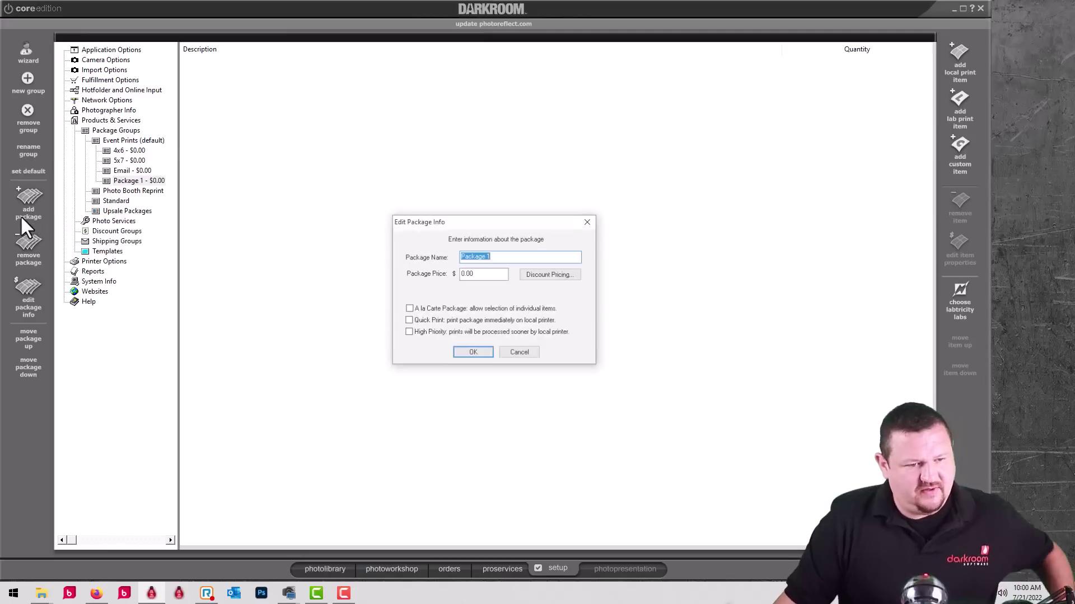
{"action": "type", "text": "E"}
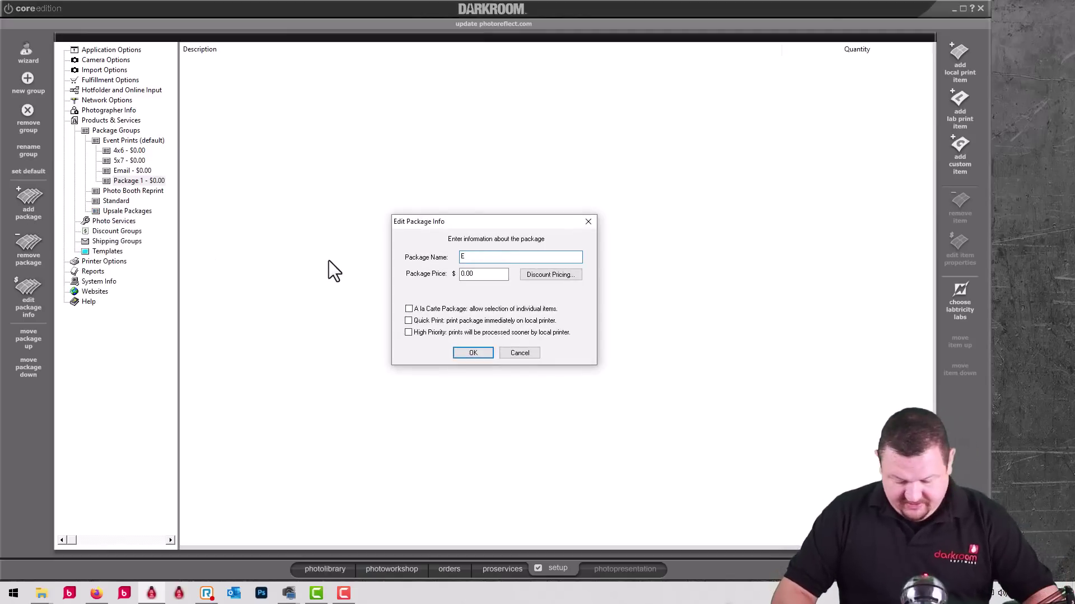
{"action": "type", "text": "G"}
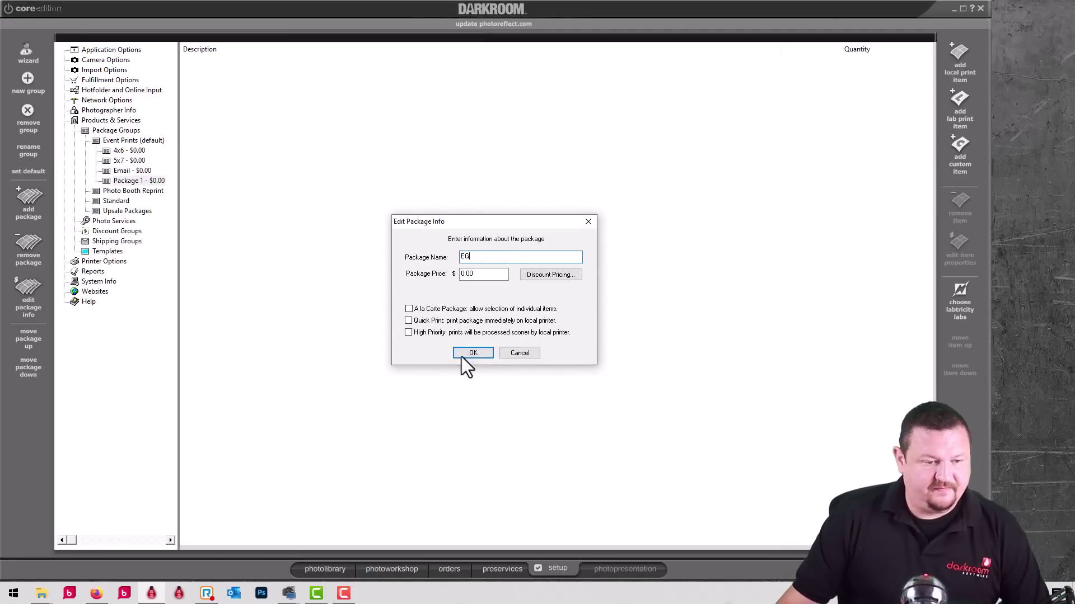
{"action": "left_click", "coordinate": [470, 353]}
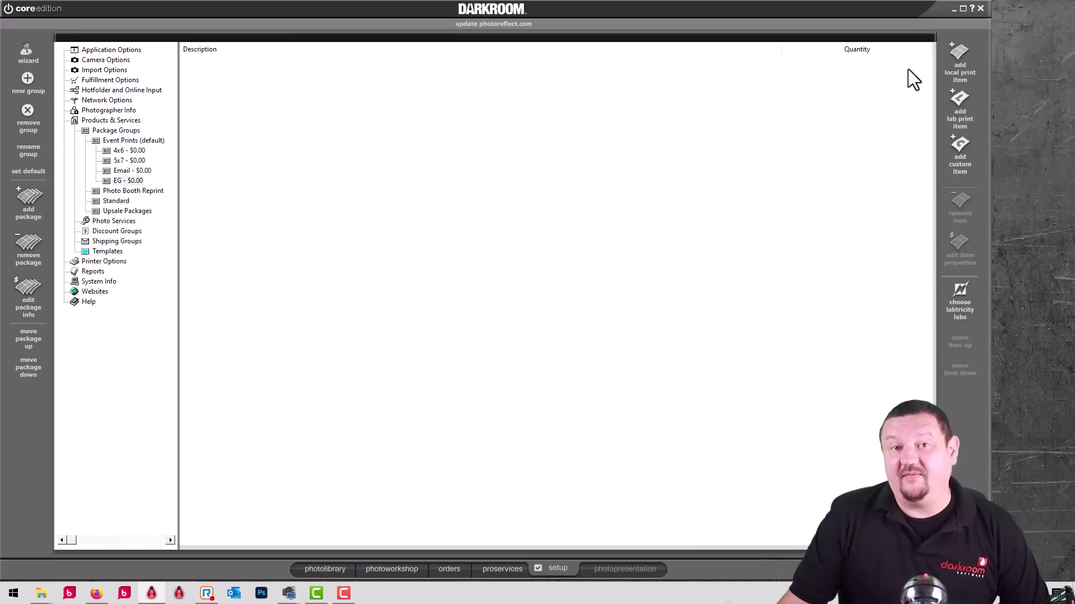
{"action": "left_click", "coordinate": [959, 52]}
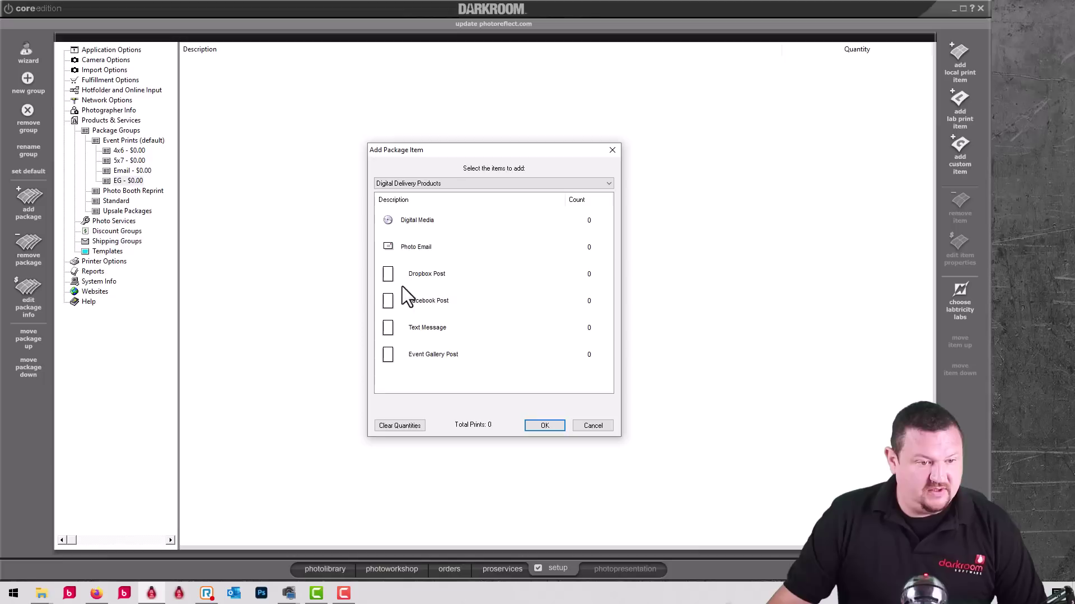
{"action": "left_click", "coordinate": [544, 425]}
Step: Set the Event Gallery Post to full-size images in gallery 'Demo Core' dated 7/21/2022
{"action": "double_click", "coordinate": [271, 82]}
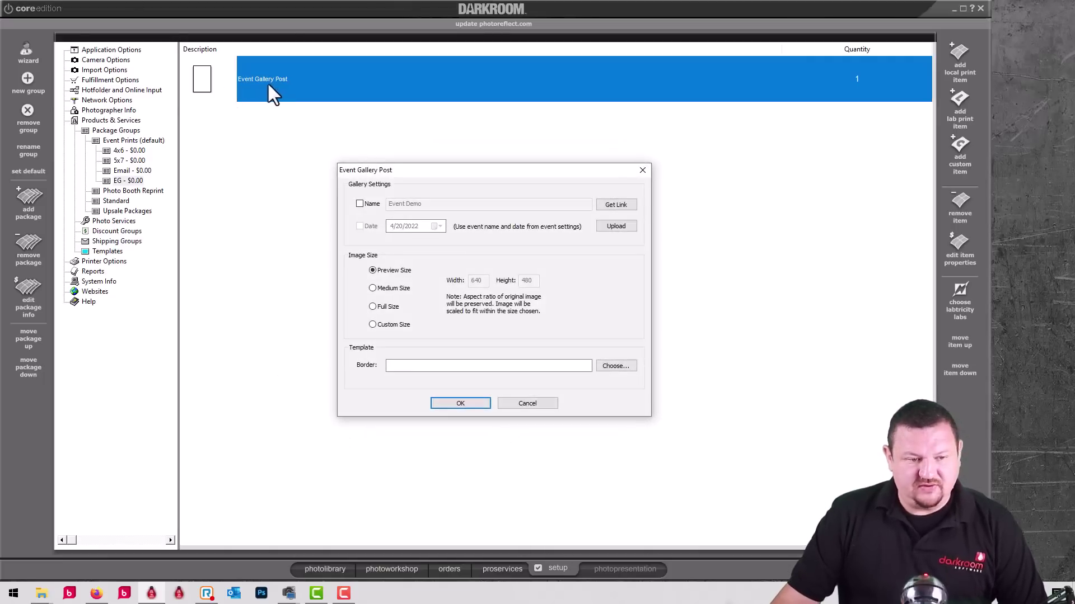
{"action": "left_click", "coordinate": [369, 205]}
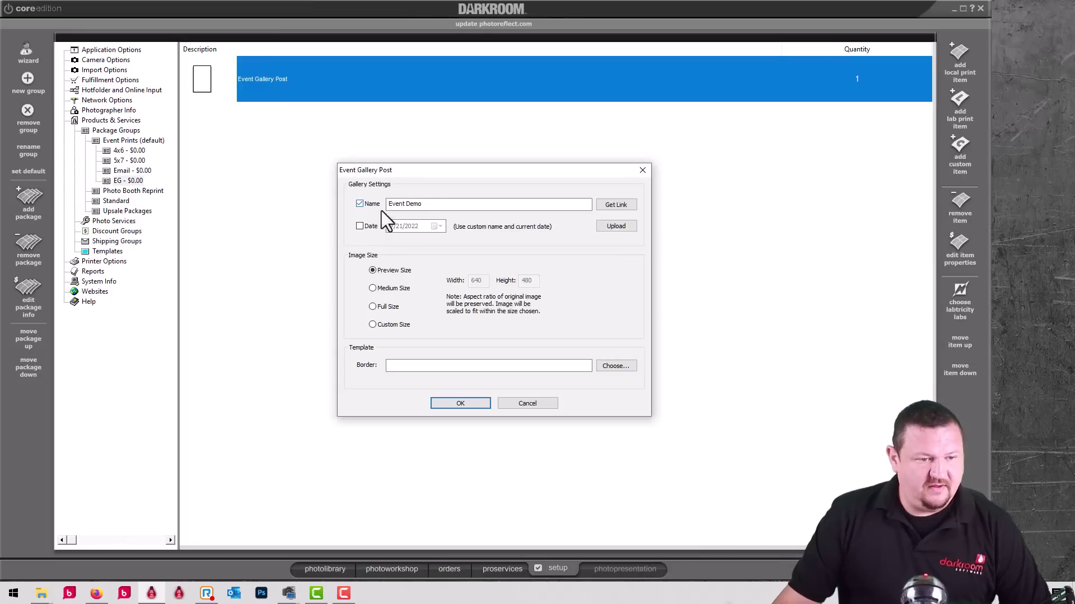
{"action": "left_click_drag", "start_coordinate": [425, 205], "coordinate": [391, 205]}
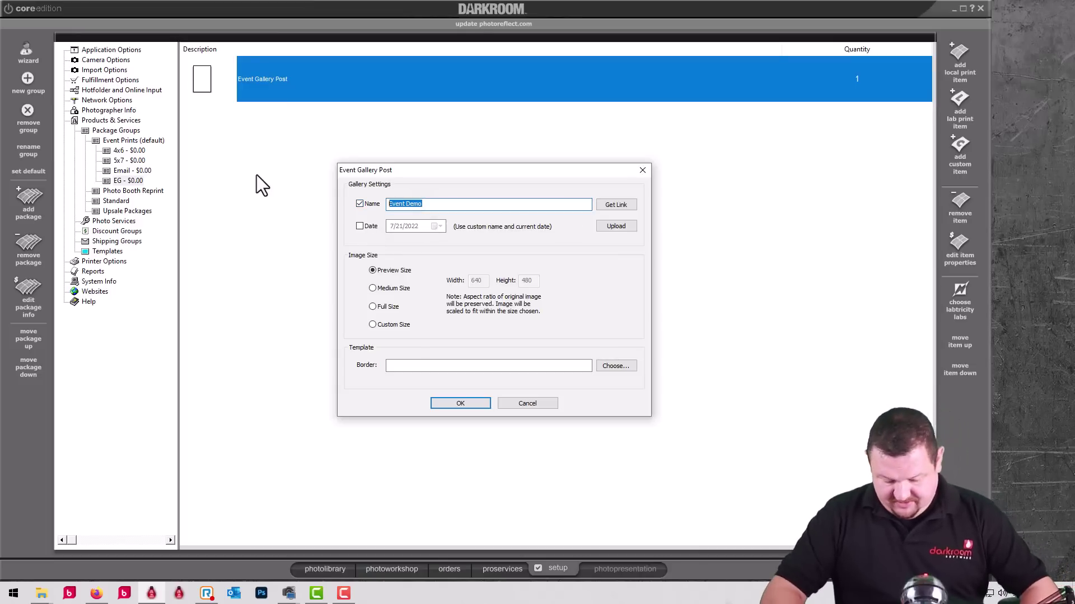
{"action": "type", "text": "Demo Core"}
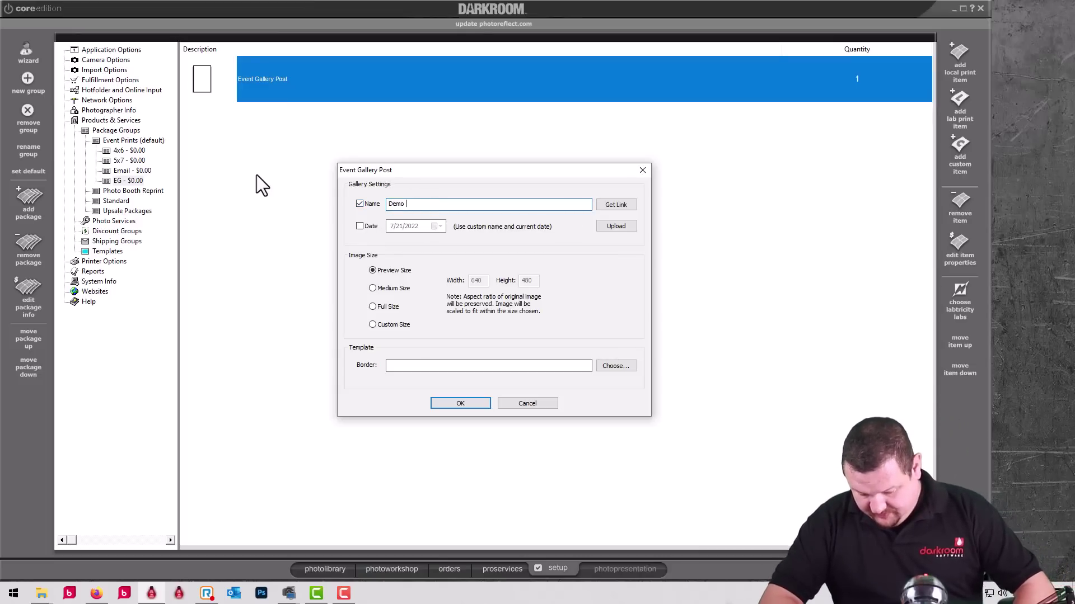
{"action": "left_click", "coordinate": [368, 226]}
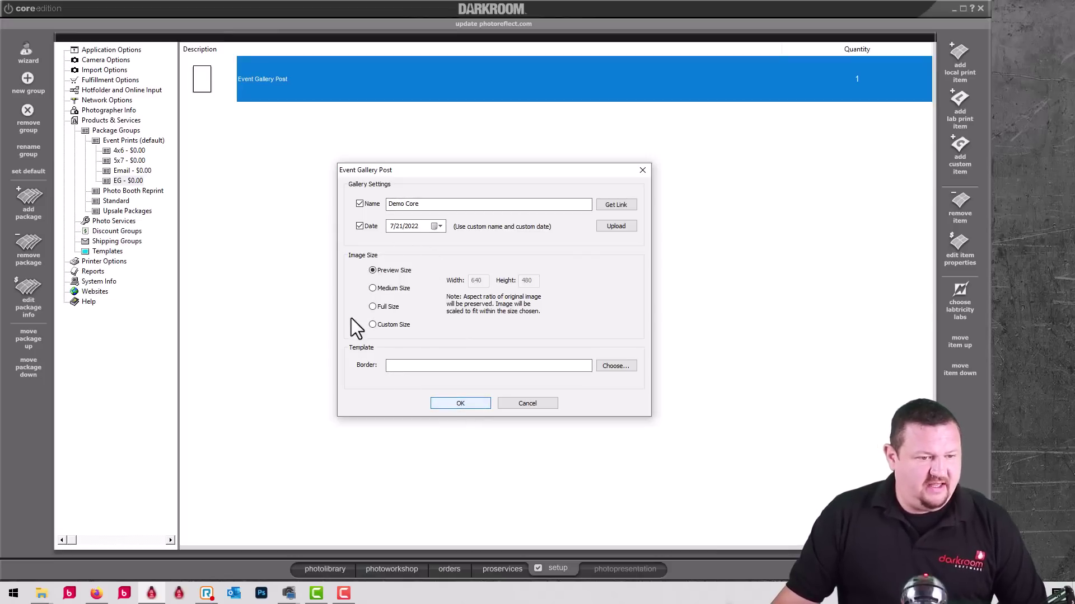
{"action": "left_click", "coordinate": [381, 307]}
{"action": "left_click", "coordinate": [461, 403]}
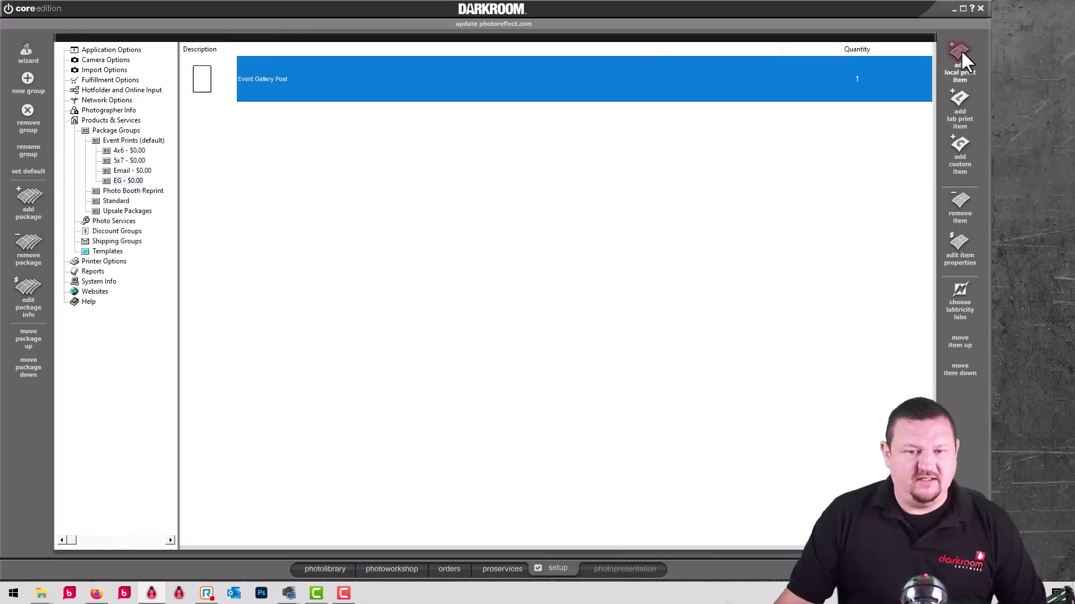
Step: Select Event Demo photos 41–51, 57, 60 and 71, then bring up the wise.photo gallery list
{"action": "left_click", "coordinate": [324, 569]}
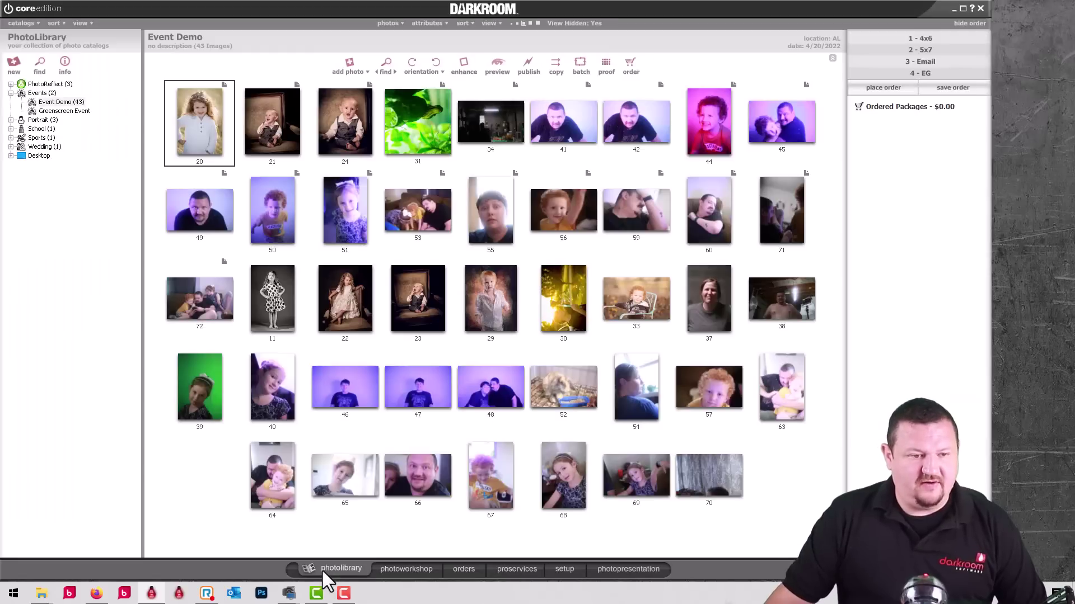
{"action": "left_click", "coordinate": [334, 382]}
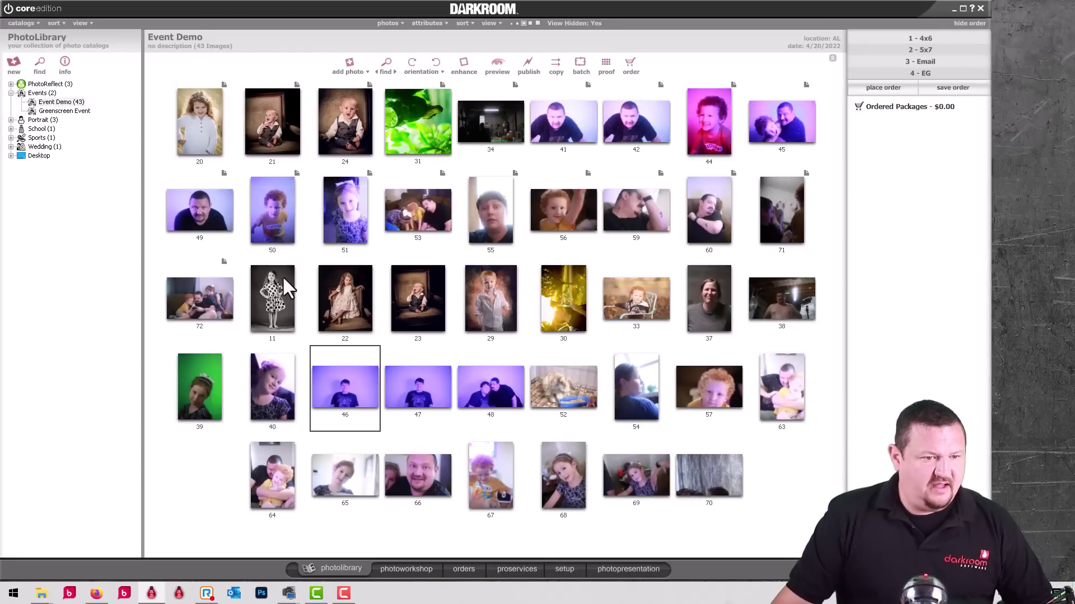
{"action": "left_click", "coordinate": [561, 126]}
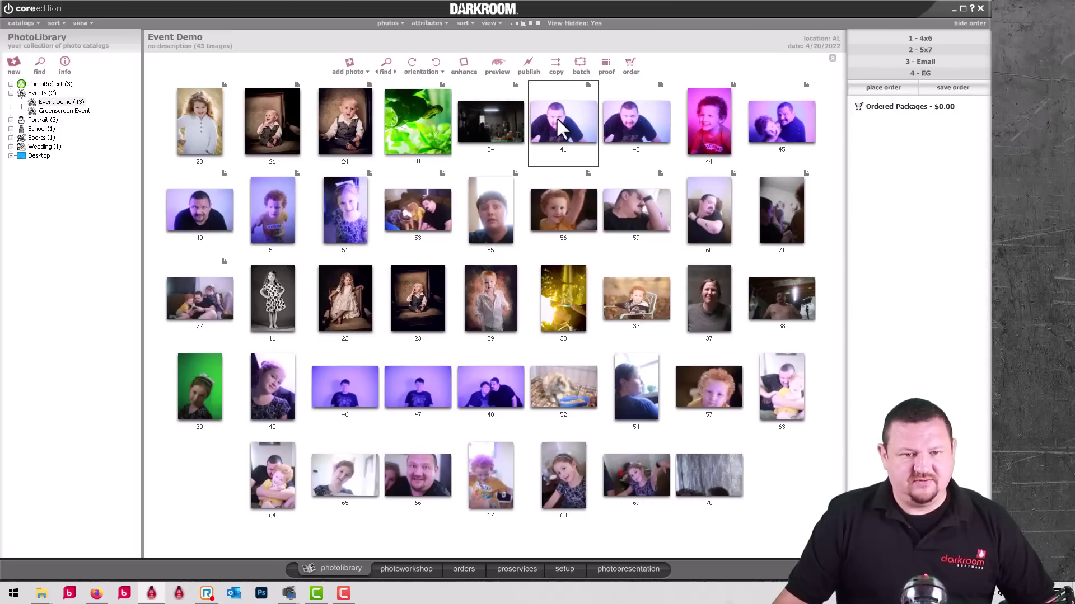
{"action": "left_click", "coordinate": [787, 126], "text": "shift"}
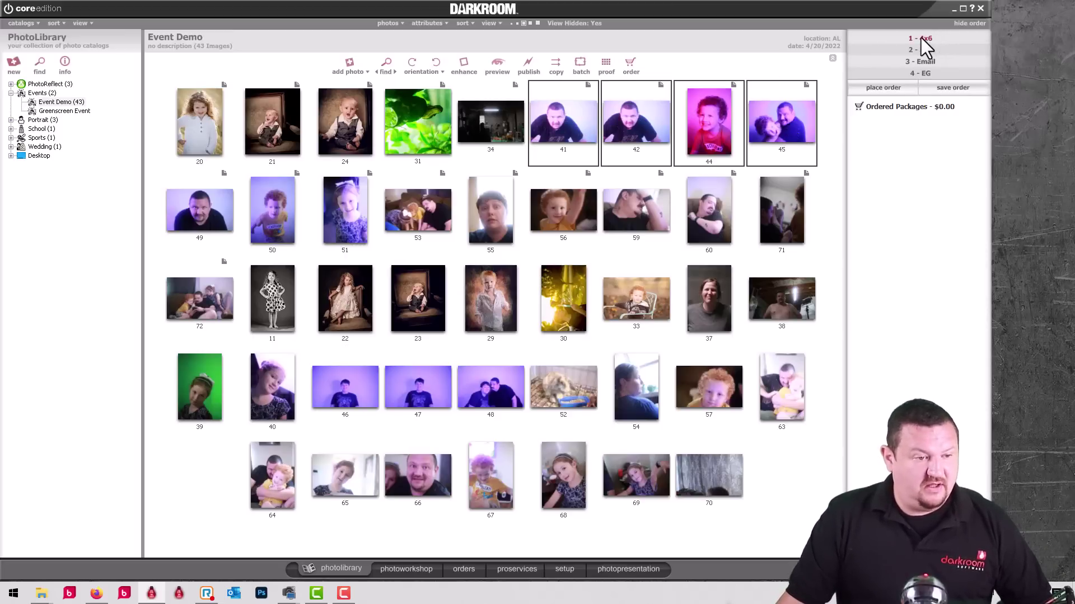
{"action": "left_click", "coordinate": [345, 219], "text": "shift"}
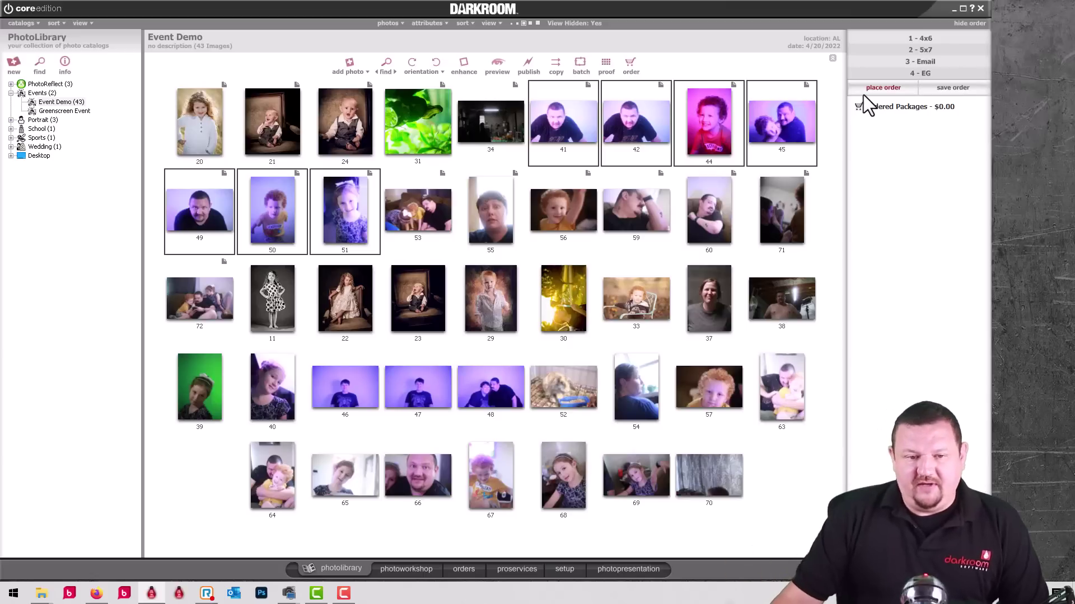
{"action": "left_click", "coordinate": [778, 218]}
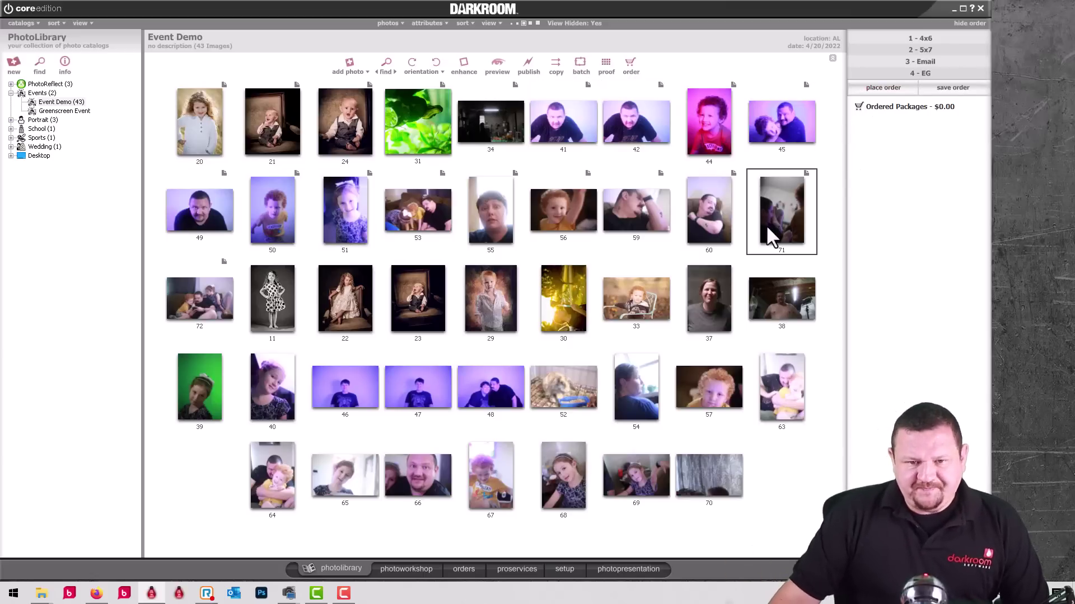
{"action": "left_click", "coordinate": [712, 210]}
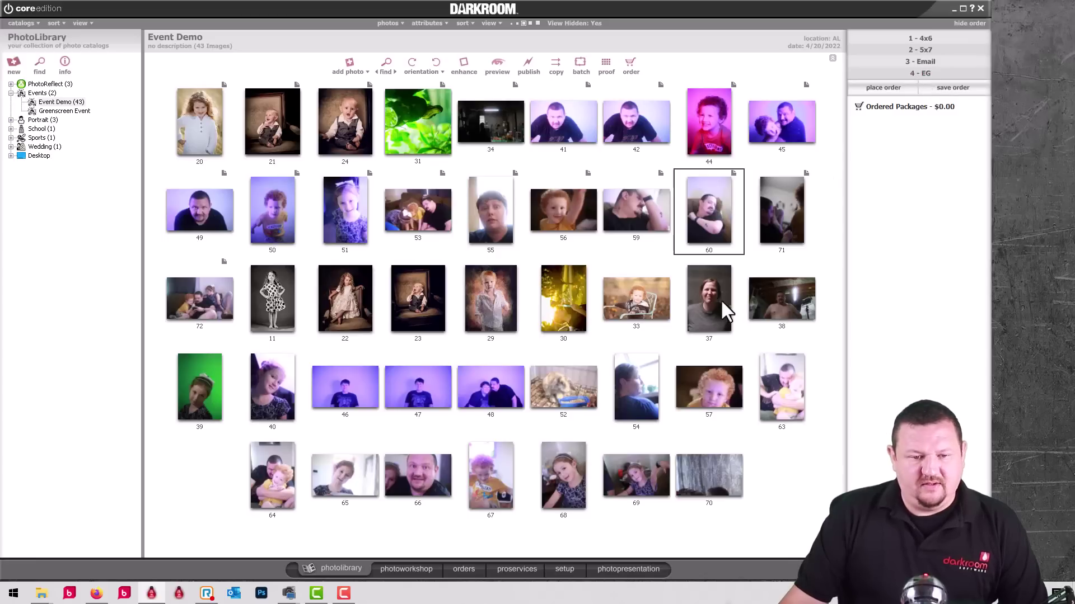
{"action": "left_click", "coordinate": [715, 375]}
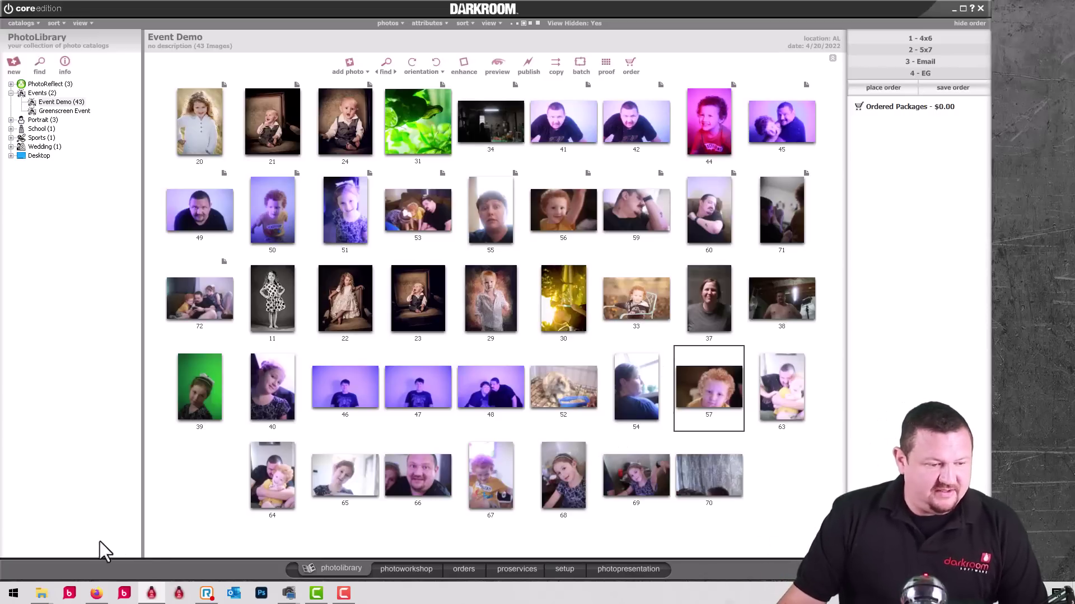
{"action": "left_click", "coordinate": [94, 595]}
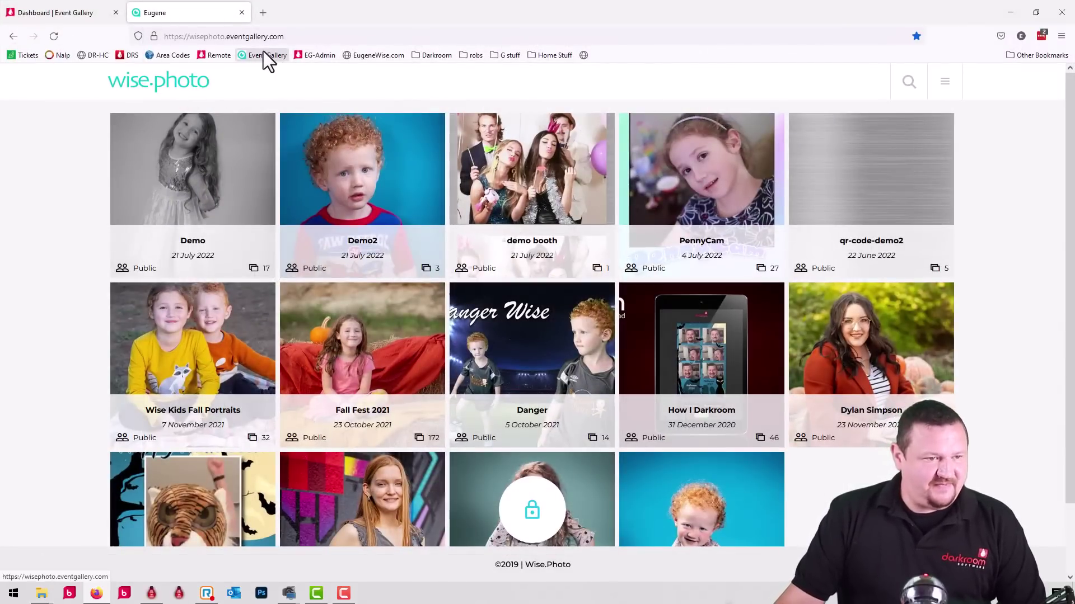
Step: Reload the gallery home, view the Demo Core gallery's photos, return home, and minimize Firefox
{"action": "left_click", "coordinate": [183, 78]}
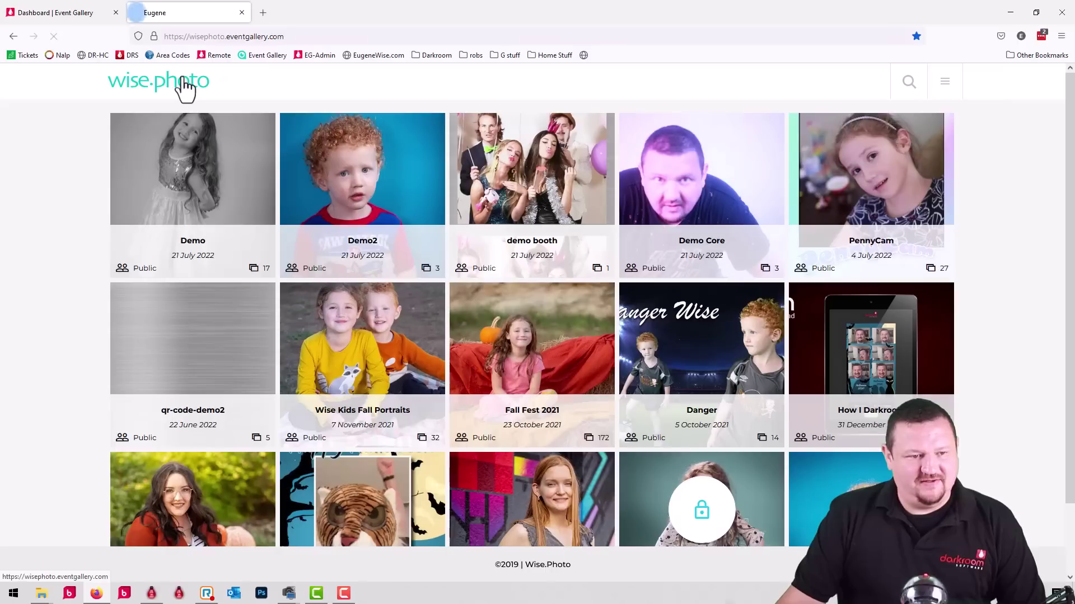
{"action": "left_click", "coordinate": [677, 172]}
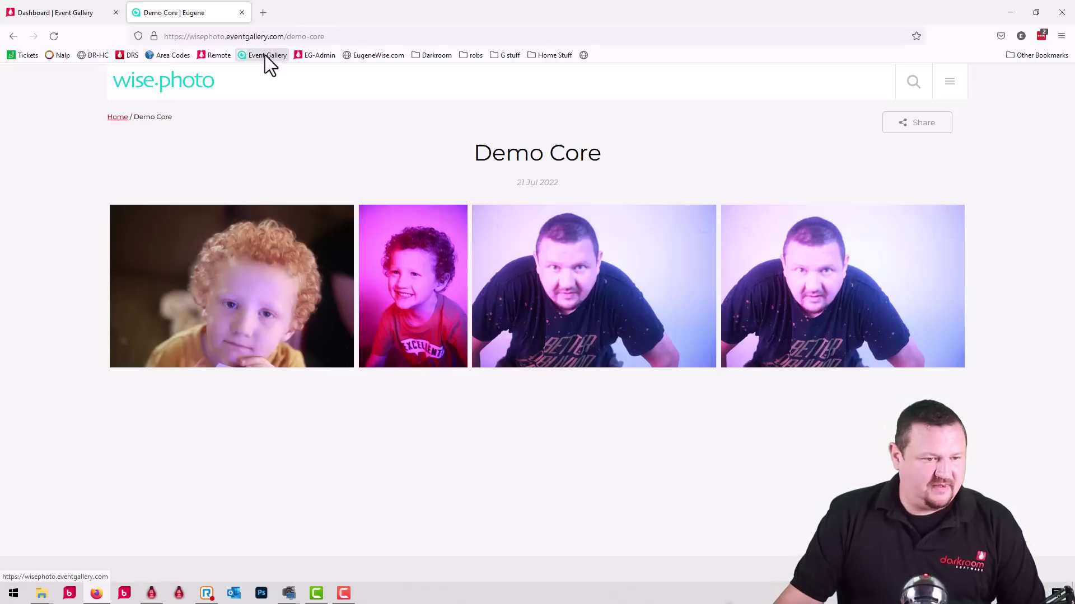
{"action": "right_click", "coordinate": [12, 36]}
{"action": "left_click", "coordinate": [34, 74]}
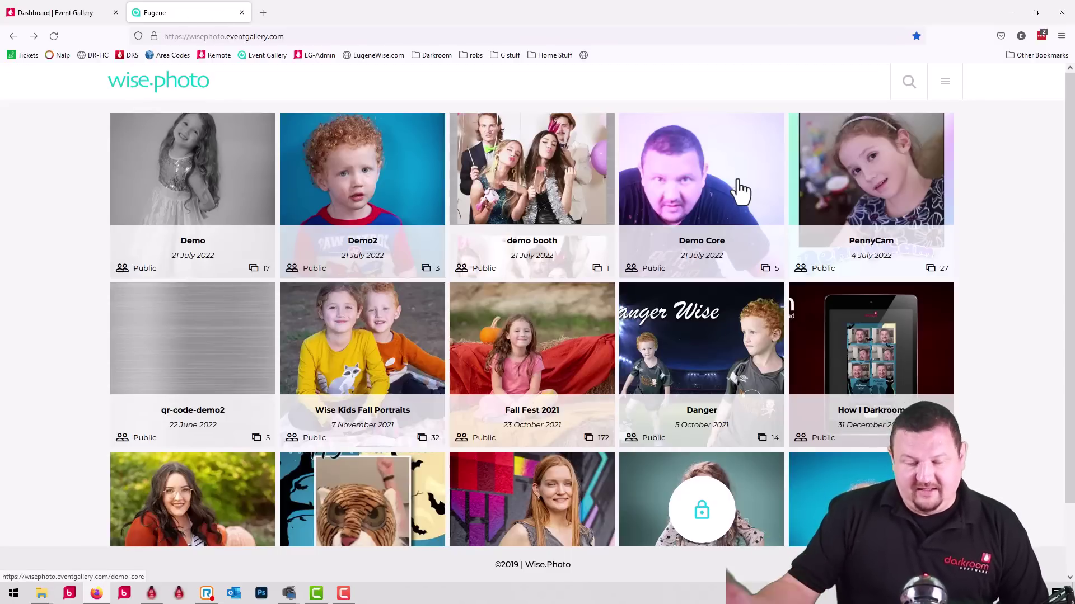
{"action": "left_click", "coordinate": [1008, 12]}
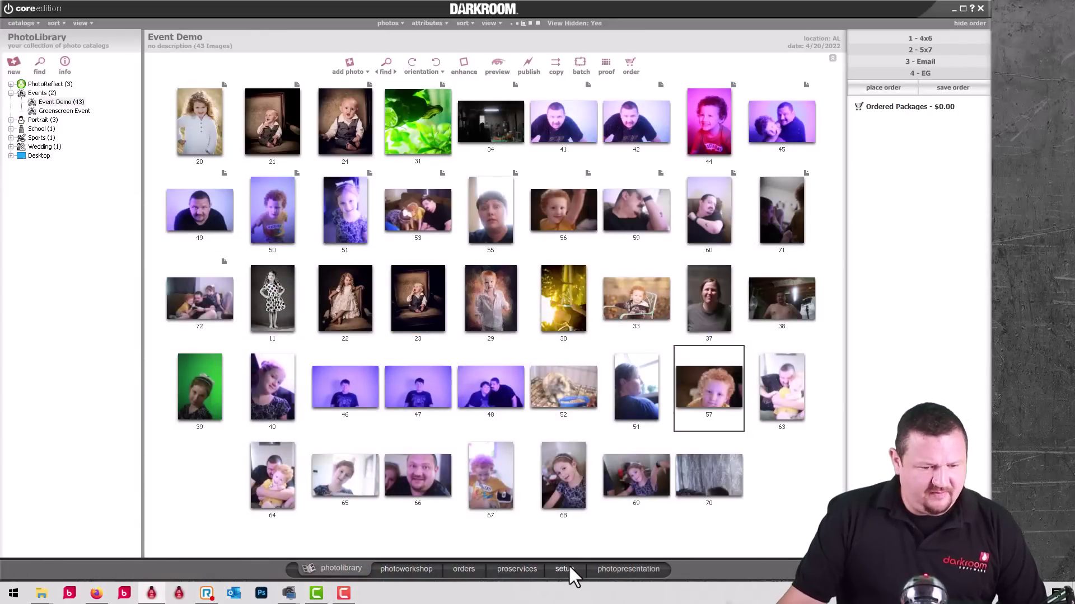
Step: Review Camera Options > Auto Print with its 4x6 and Event Gallery Post items, then minimize Darkroom
{"action": "left_click", "coordinate": [562, 570]}
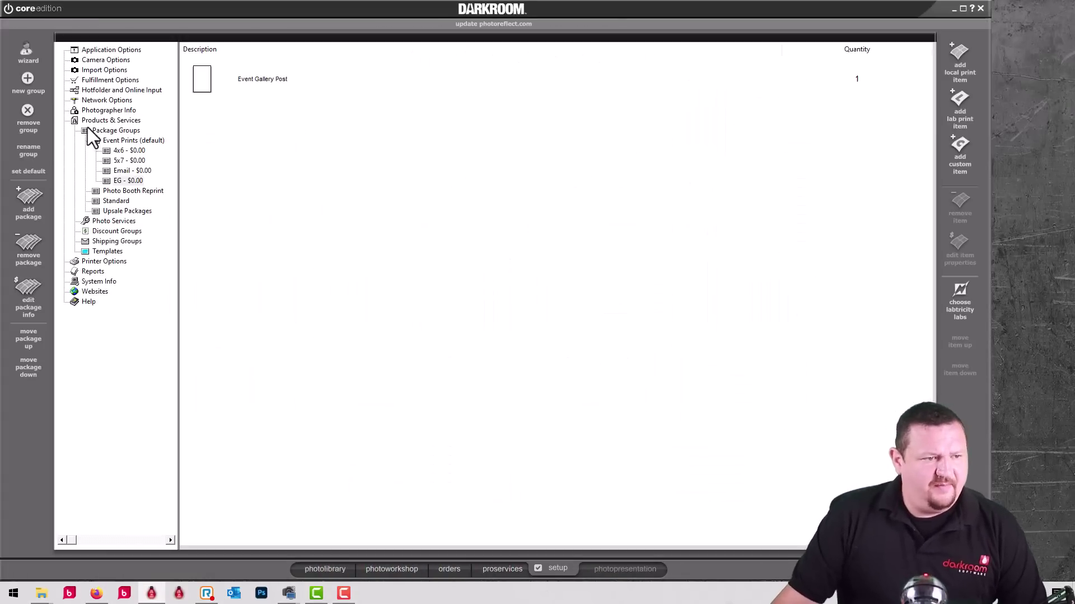
{"action": "double_click", "coordinate": [94, 120]}
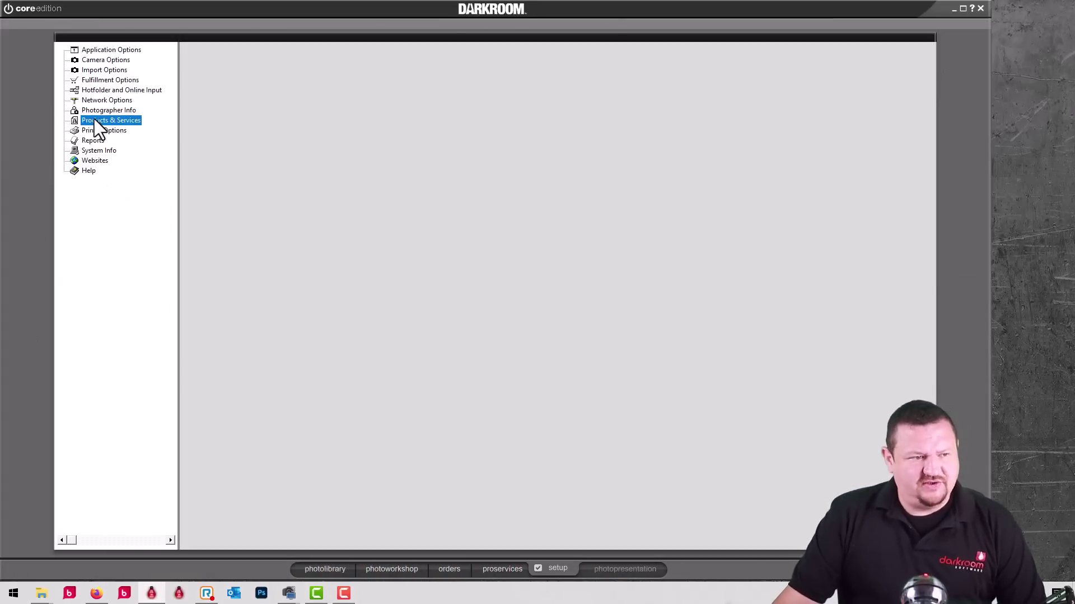
{"action": "double_click", "coordinate": [105, 61]}
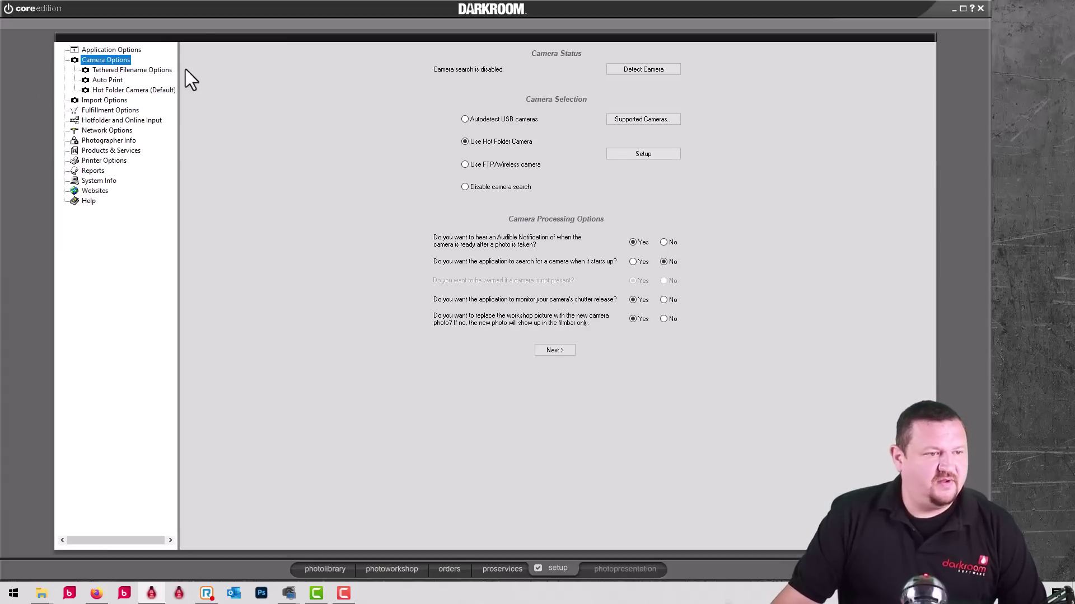
{"action": "left_click", "coordinate": [111, 70]}
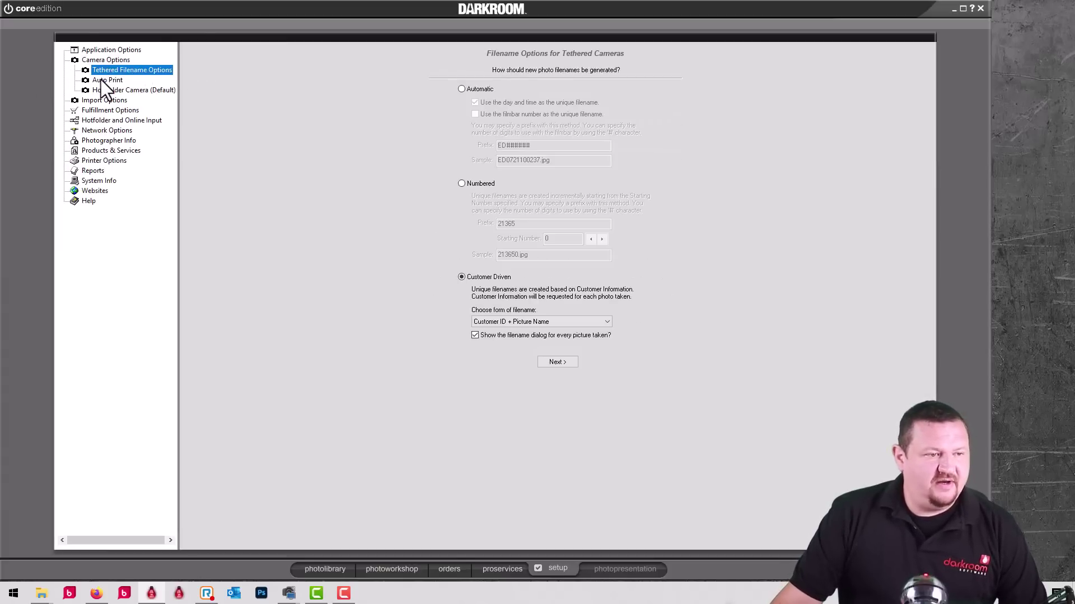
{"action": "left_click", "coordinate": [104, 80]}
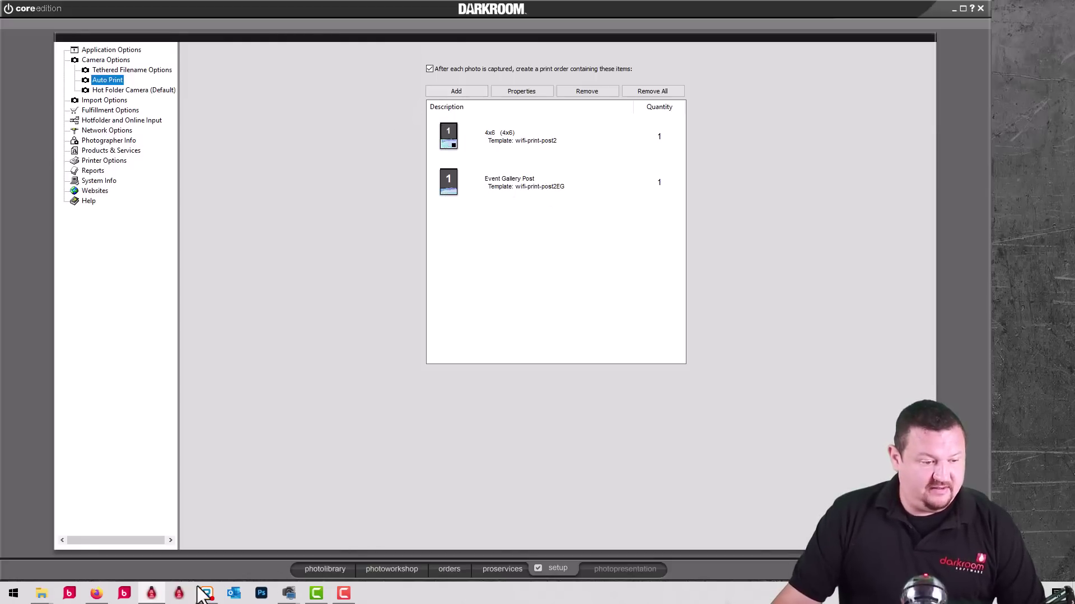
{"action": "left_click", "coordinate": [158, 598]}
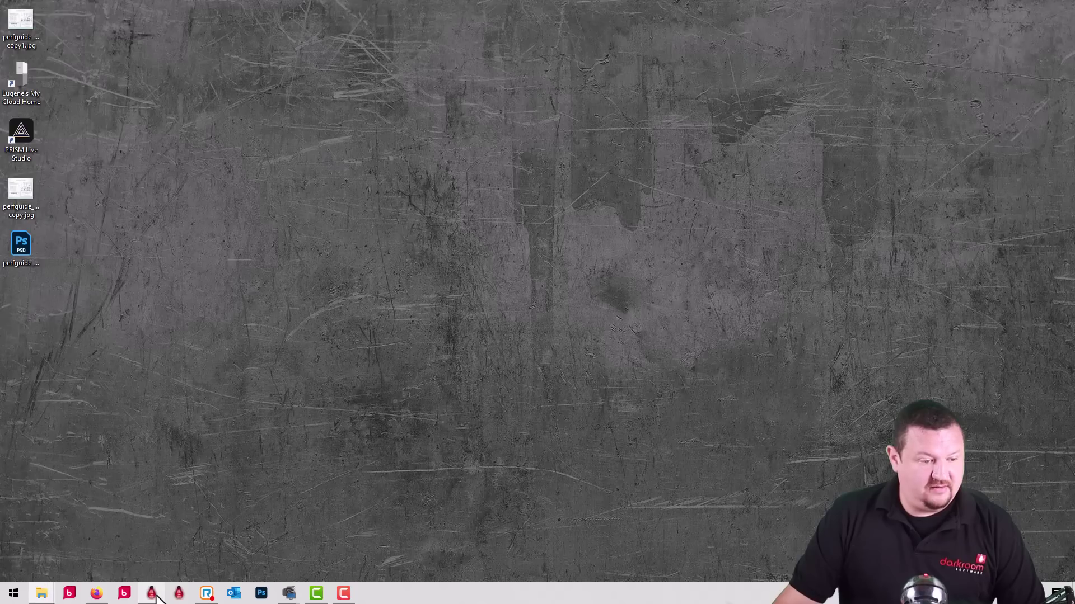
Step: Browse the PennyCam album's framed photos dated 4 Jul 2022, then minimize the browser
{"action": "left_click", "coordinate": [156, 597]}
{"action": "left_click", "coordinate": [97, 594]}
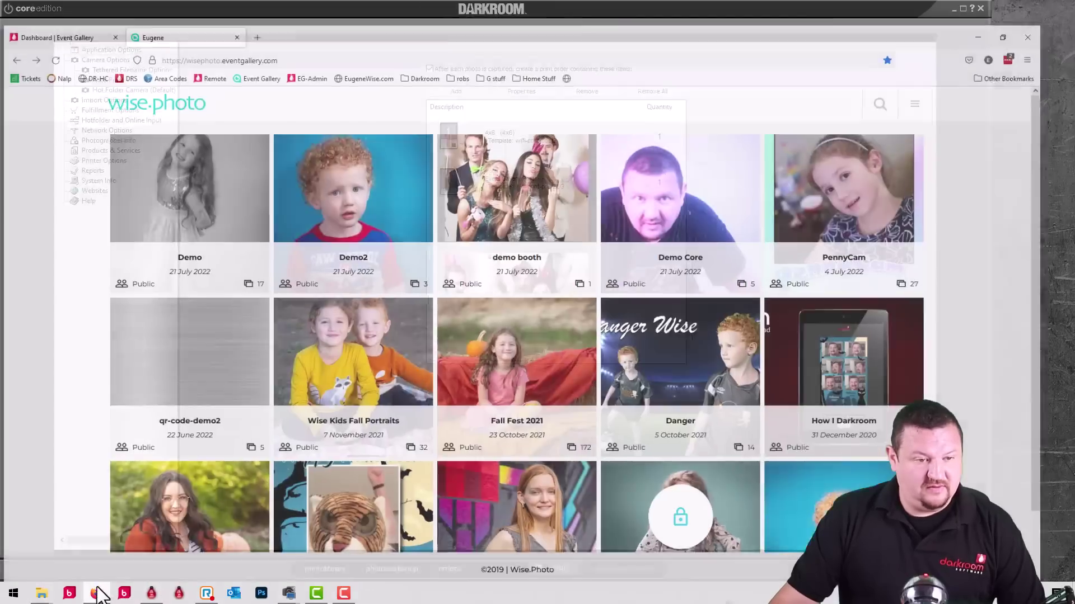
{"action": "left_click", "coordinate": [923, 152]}
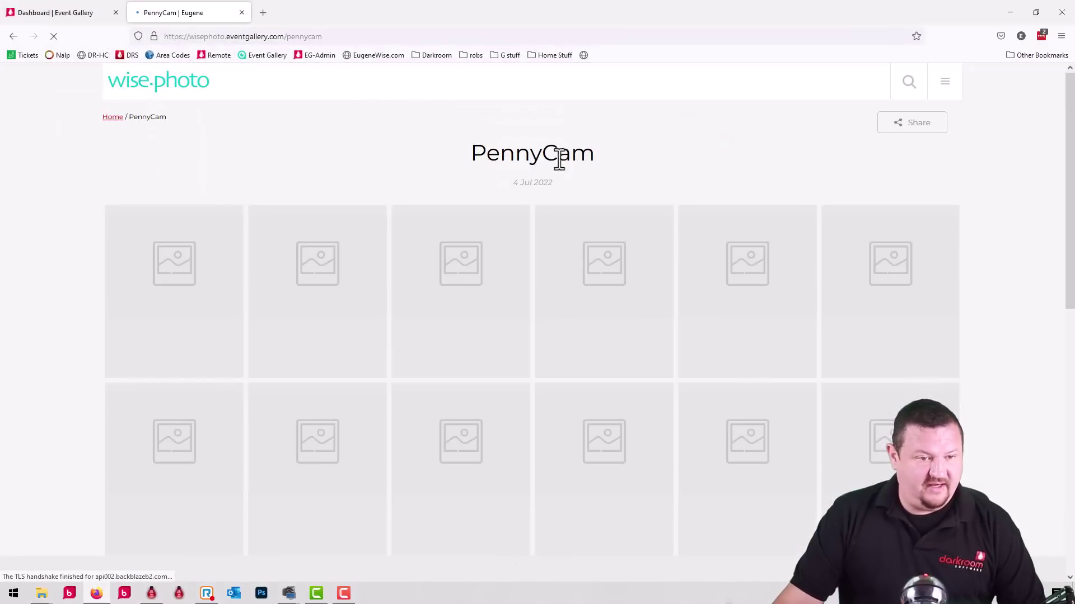
{"action": "scroll", "coordinate": [198, 270], "scroll_direction": "down", "scroll_amount": 3}
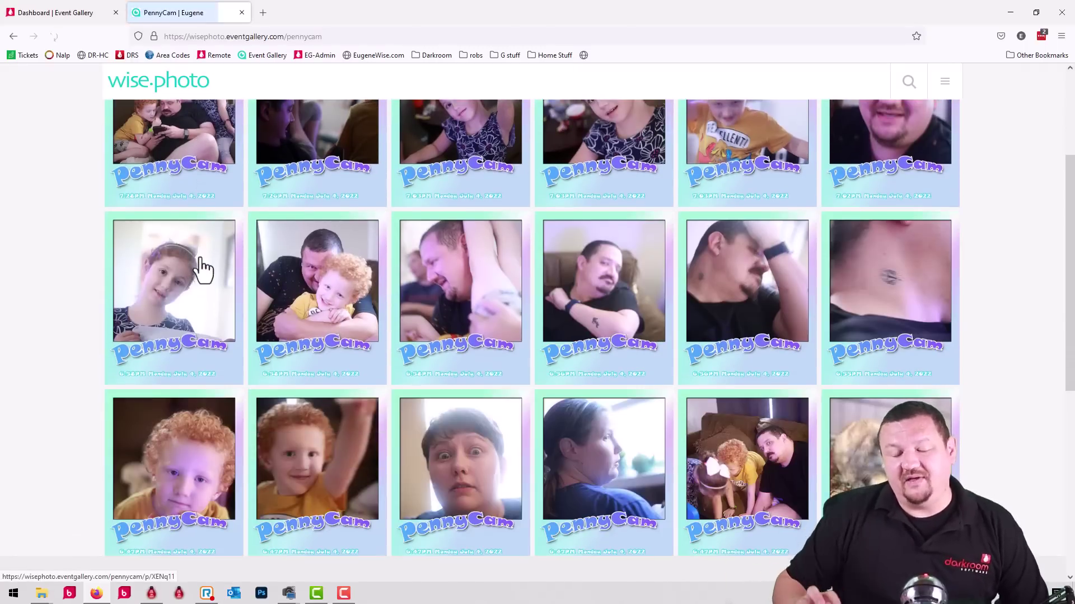
{"action": "scroll", "coordinate": [218, 258], "scroll_direction": "up", "scroll_amount": 3}
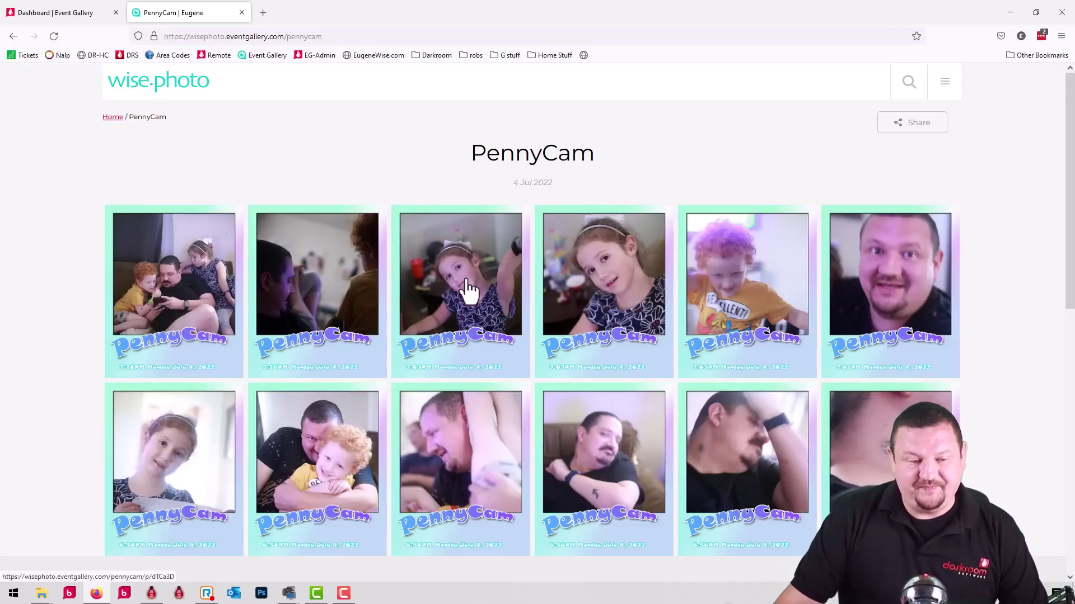
{"action": "left_click", "coordinate": [1010, 12]}
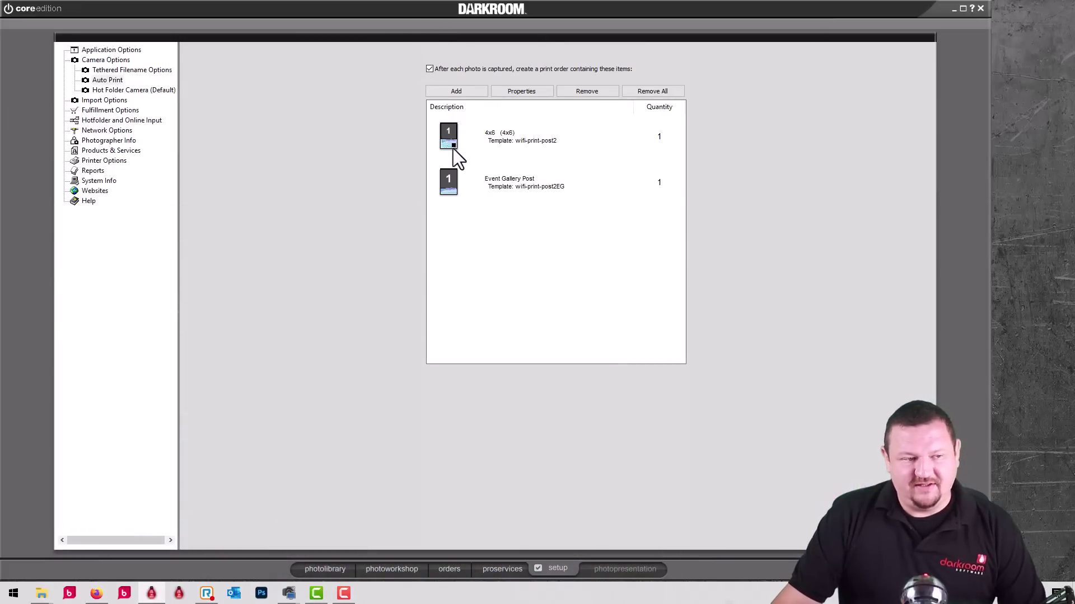
Step: Browse the Test (Default) template thumbnails such as wifi-print-post2, then collapse Products & Services
{"action": "left_click", "coordinate": [106, 150]}
{"action": "left_click", "coordinate": [104, 171]}
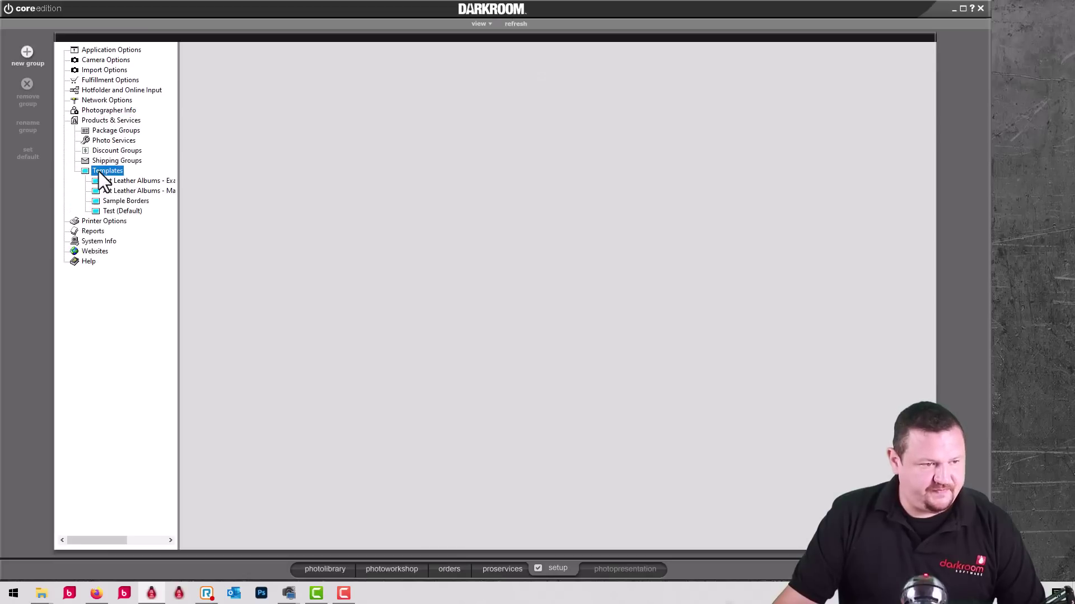
{"action": "left_click", "coordinate": [116, 210]}
{"action": "left_click", "coordinate": [724, 106]}
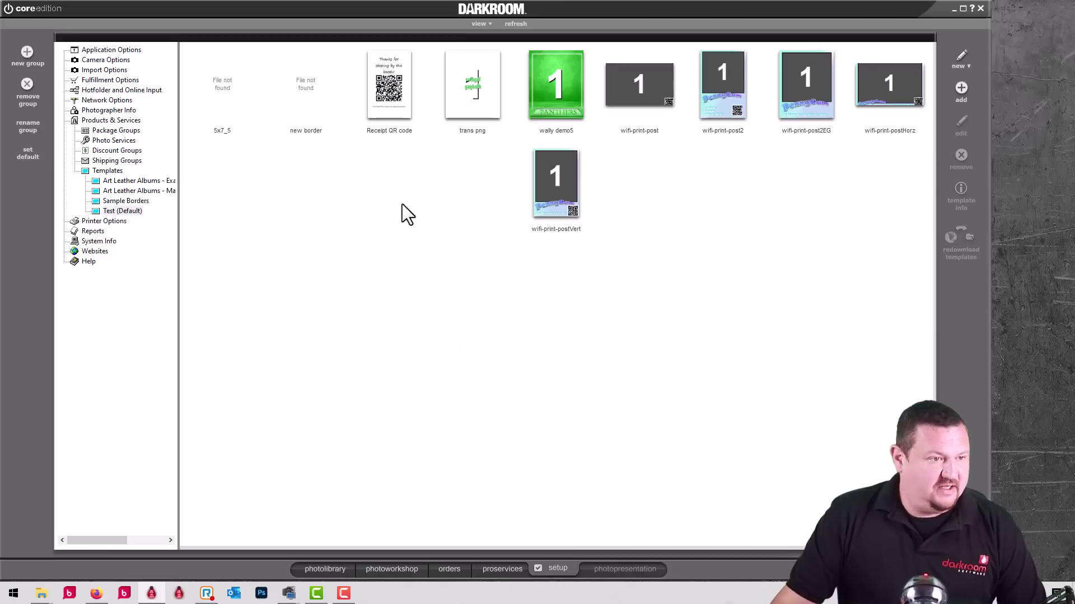
{"action": "double_click", "coordinate": [88, 119]}
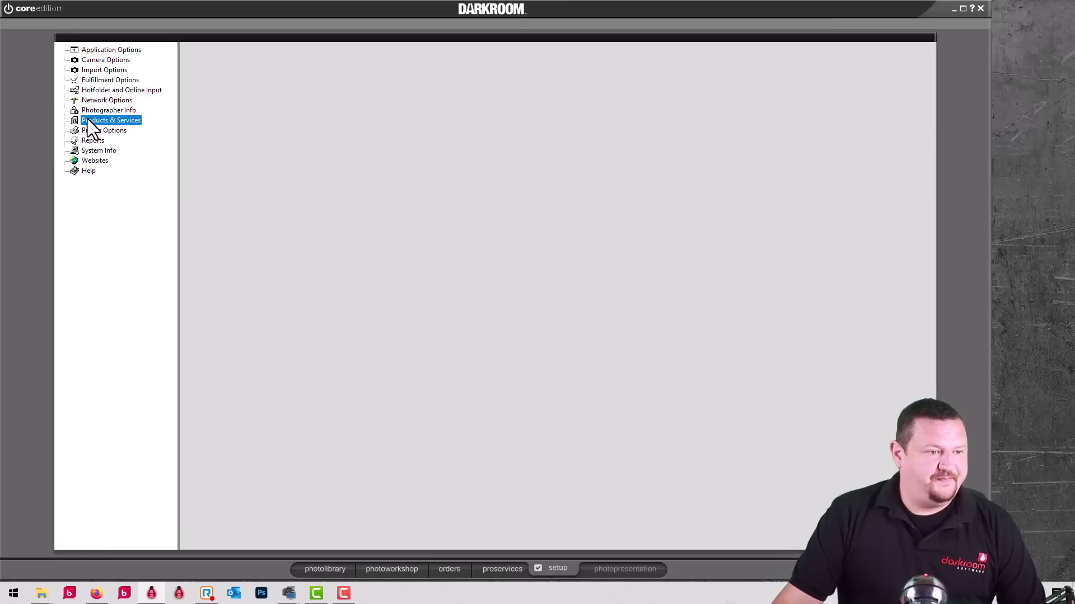
Step: Open Camera Options > Hot Folder Camera (Default) and select its Local Folder path
{"action": "double_click", "coordinate": [99, 59]}
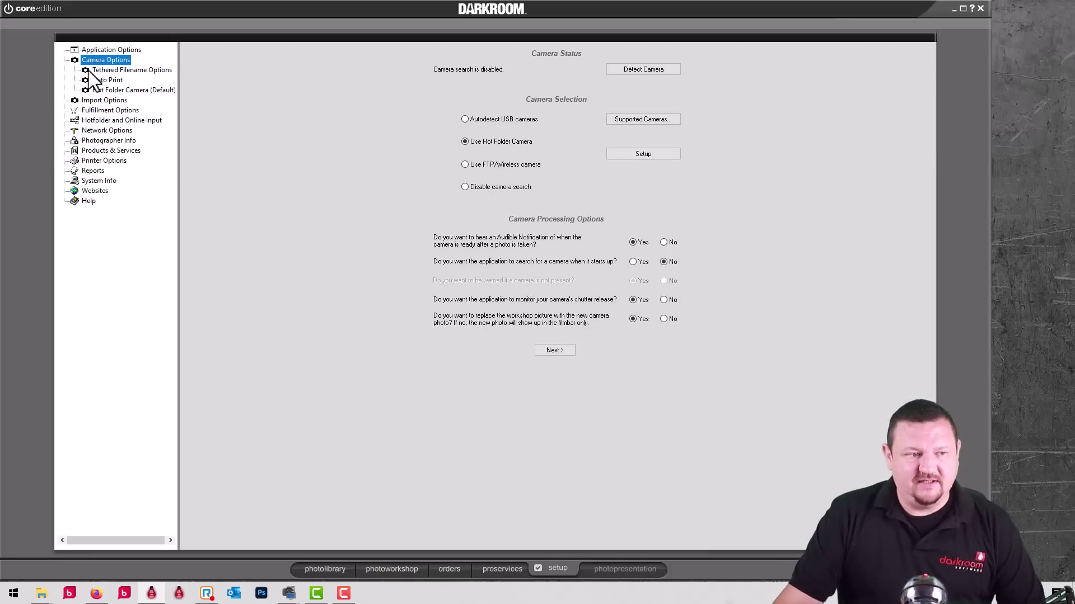
{"action": "left_click", "coordinate": [97, 88]}
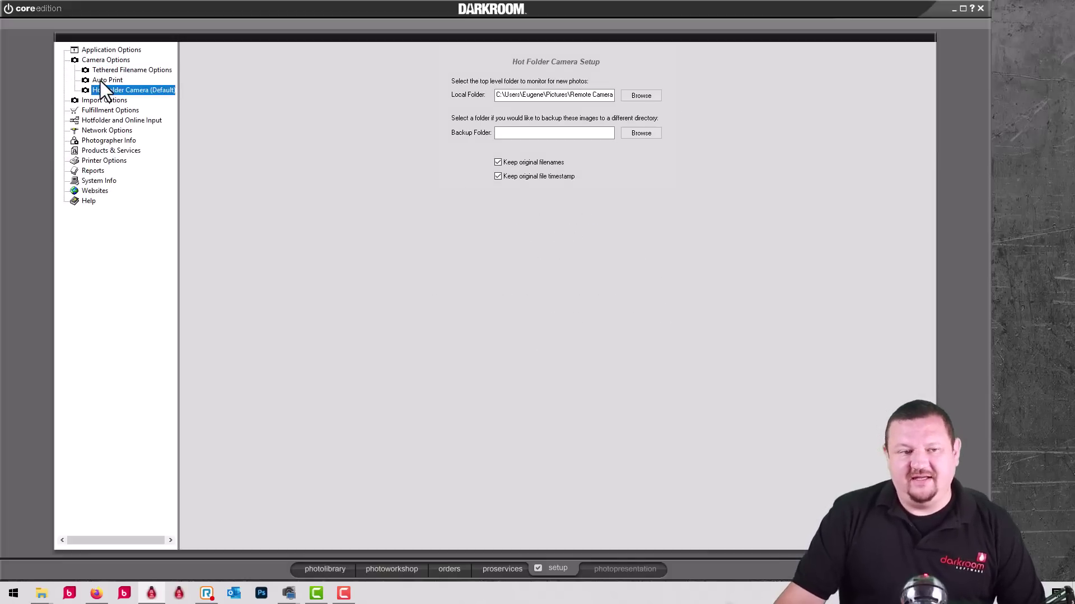
{"action": "left_click", "coordinate": [497, 95]}
{"action": "left_click", "coordinate": [497, 95]}
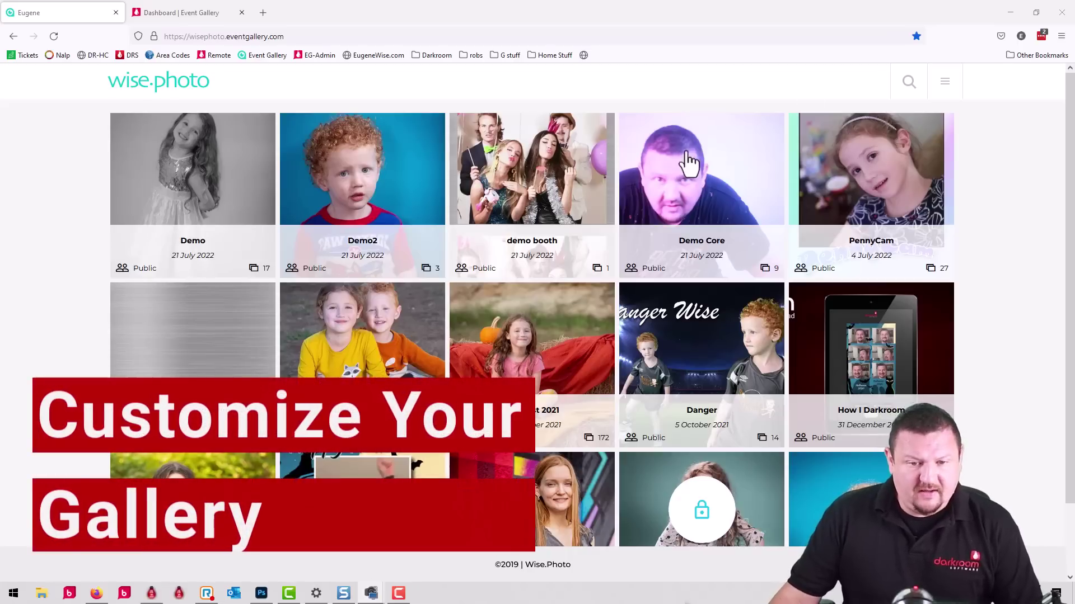
Step: View the public PennyCam gallery page, then return to the Event Gallery dashboard
{"action": "left_click", "coordinate": [881, 161]}
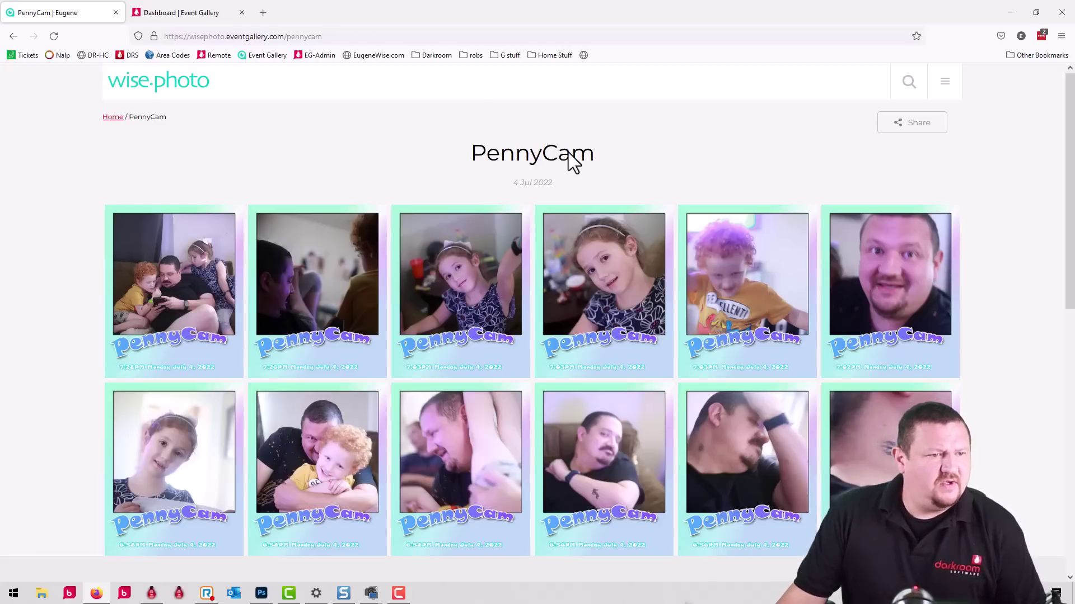
{"action": "left_click", "coordinate": [168, 12]}
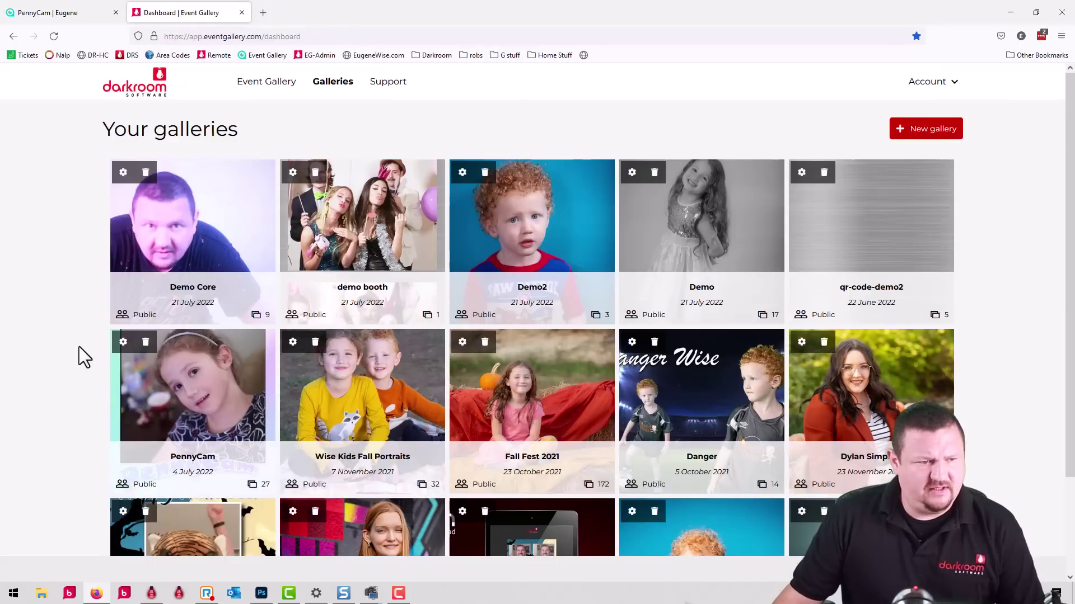
Step: Open the PennyCam card's Edit Gallery form and scroll to its Gallery settings
{"action": "left_click", "coordinate": [123, 342]}
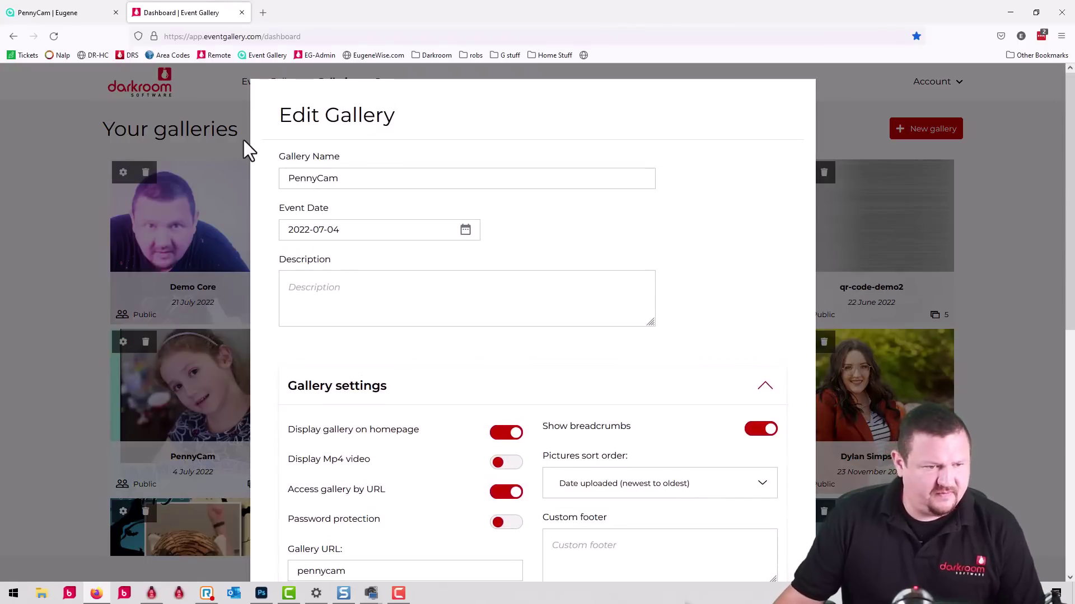
{"action": "scroll", "coordinate": [711, 234], "scroll_direction": "down", "scroll_amount": 2}
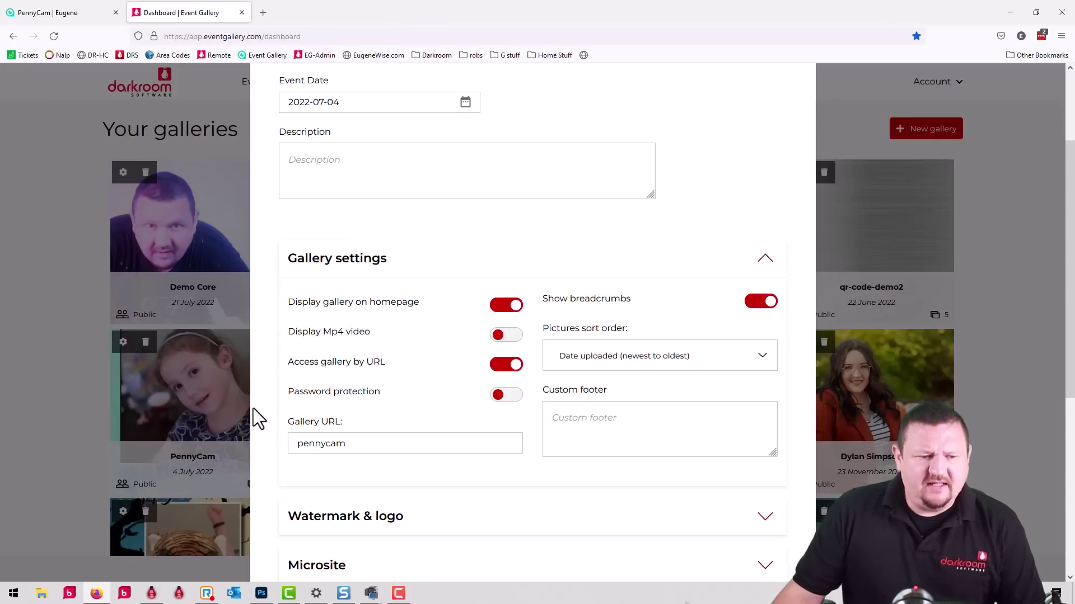
Step: Turn on password protection for PennyCam and enter a viewing password
{"action": "left_click", "coordinate": [504, 395]}
{"action": "left_click", "coordinate": [414, 427]}
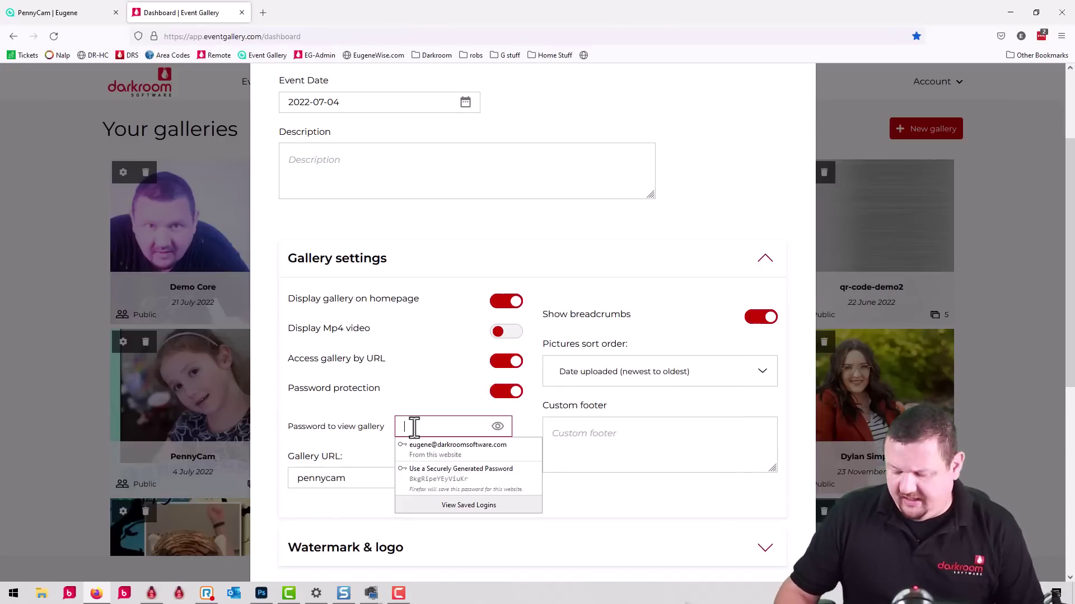
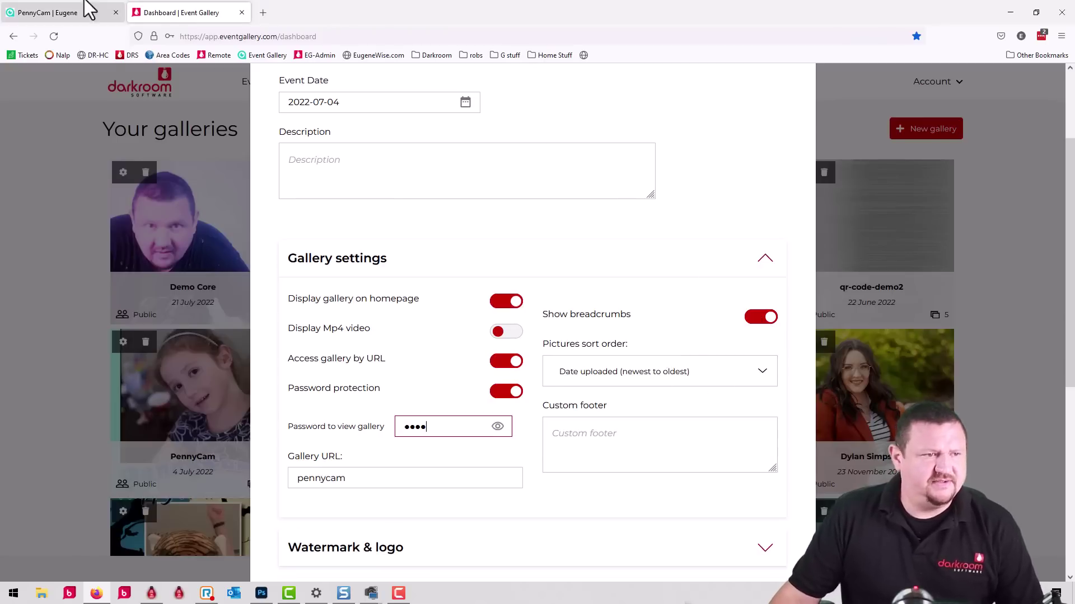
Step: Hide the gallery's breadcrumbs and stop displaying it on the homepage
{"action": "left_click", "coordinate": [35, 11]}
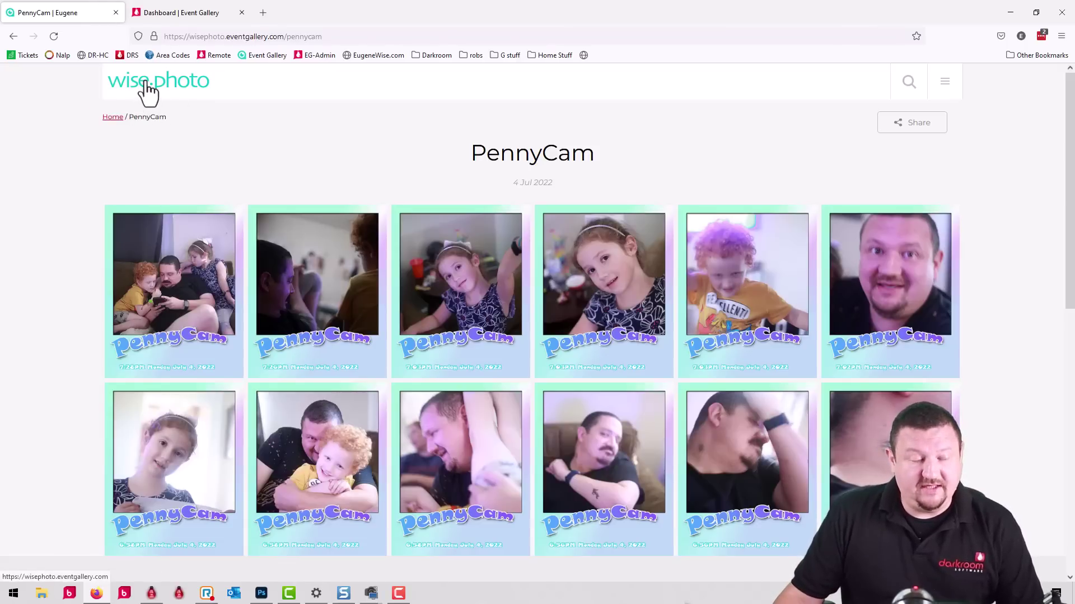
{"action": "left_click", "coordinate": [189, 18]}
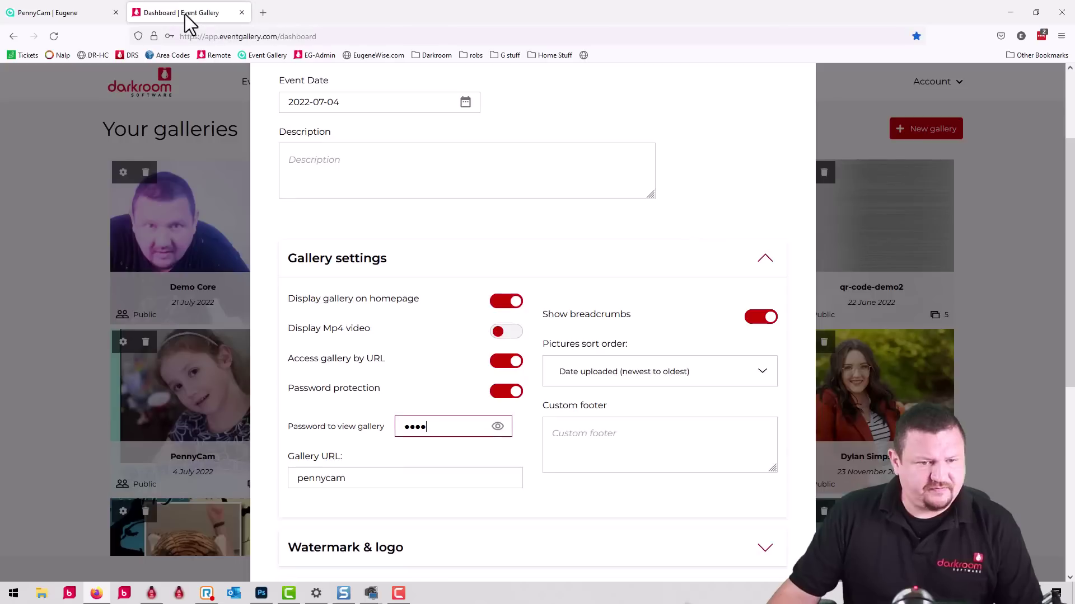
{"action": "left_click", "coordinate": [763, 320]}
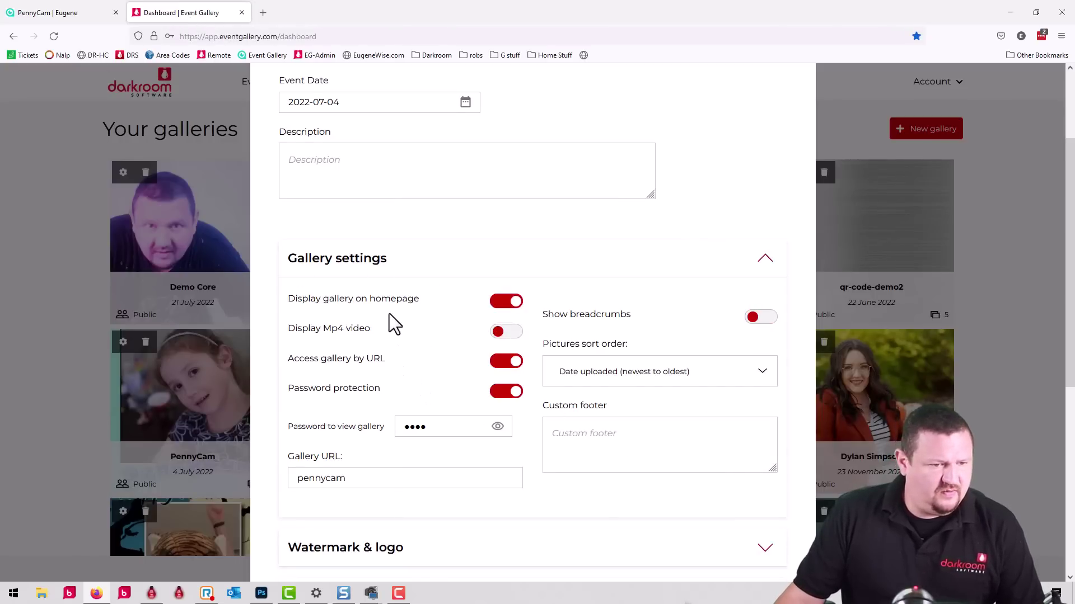
{"action": "left_click", "coordinate": [511, 303]}
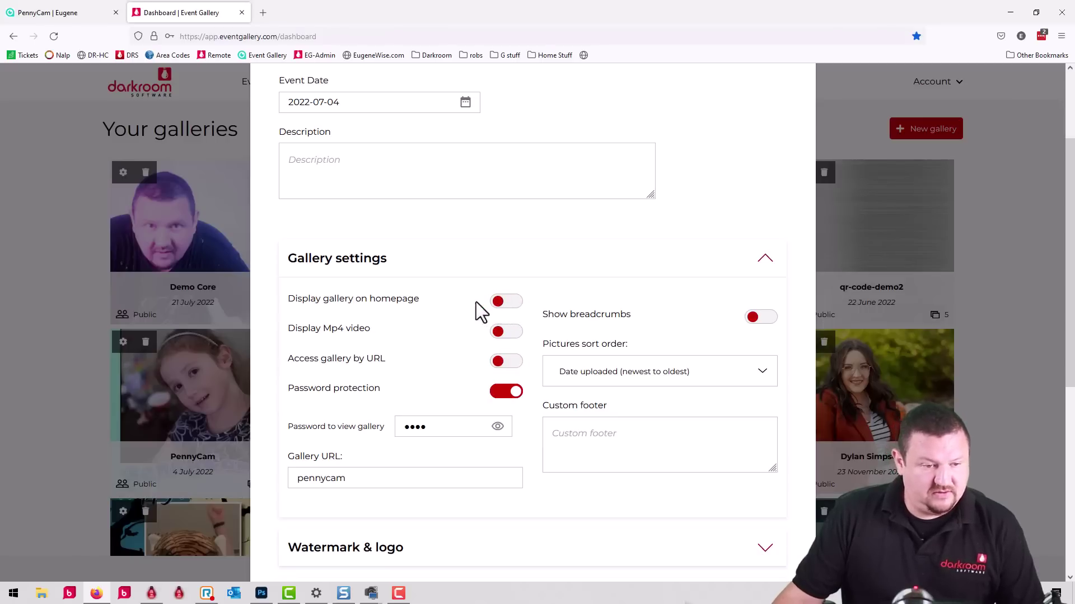
{"action": "scroll", "coordinate": [405, 313], "scroll_direction": "down", "scroll_amount": 5}
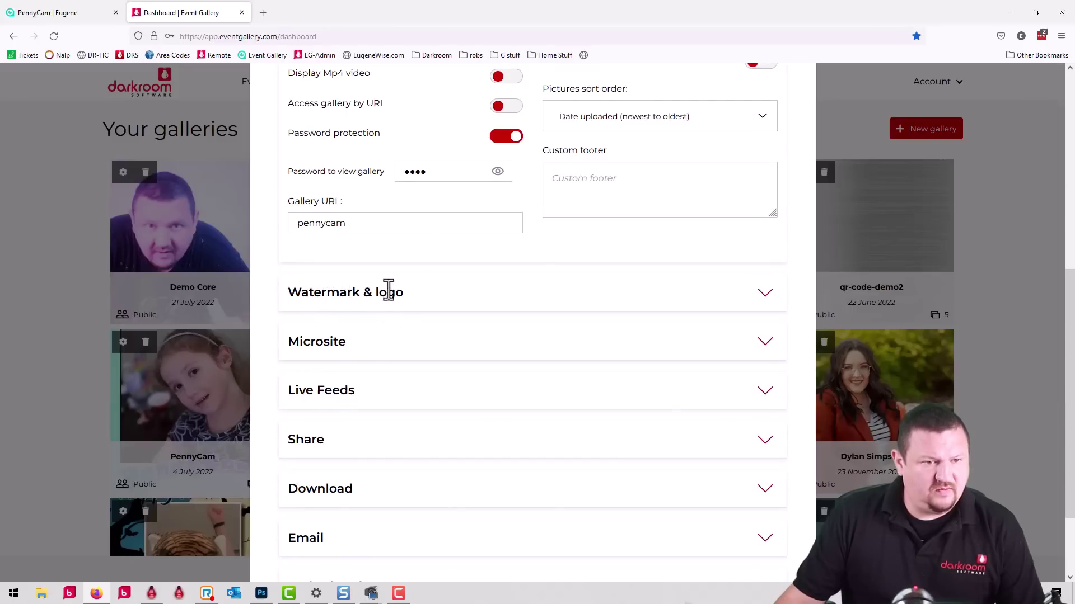
Step: Switch homepage display and access by URL back on for the gallery
{"action": "scroll", "coordinate": [388, 288], "scroll_direction": "up", "scroll_amount": 1}
{"action": "left_click", "coordinate": [509, 112]}
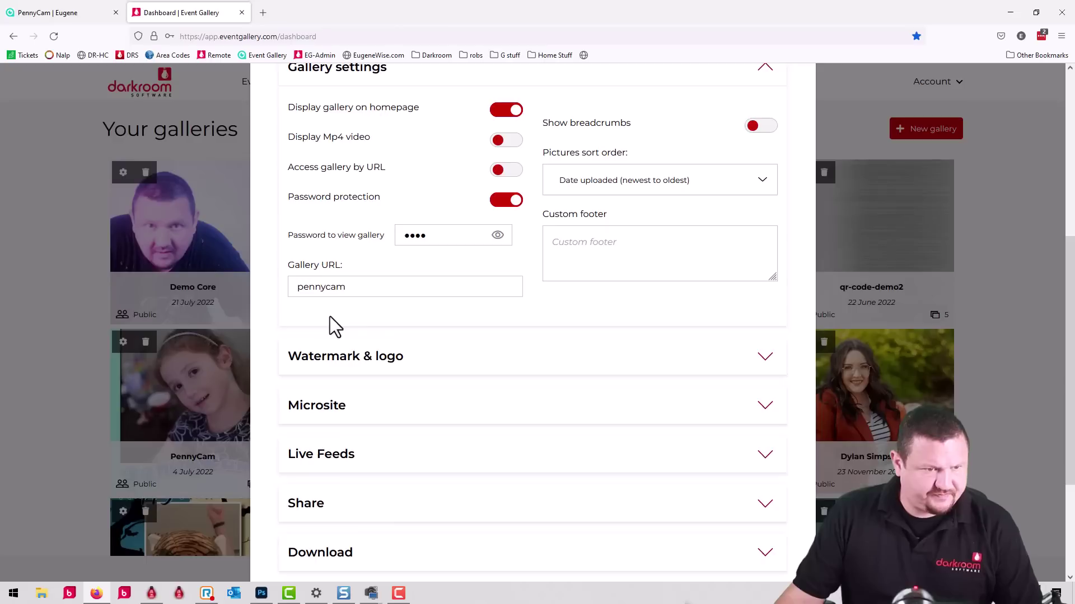
{"action": "left_click", "coordinate": [507, 170]}
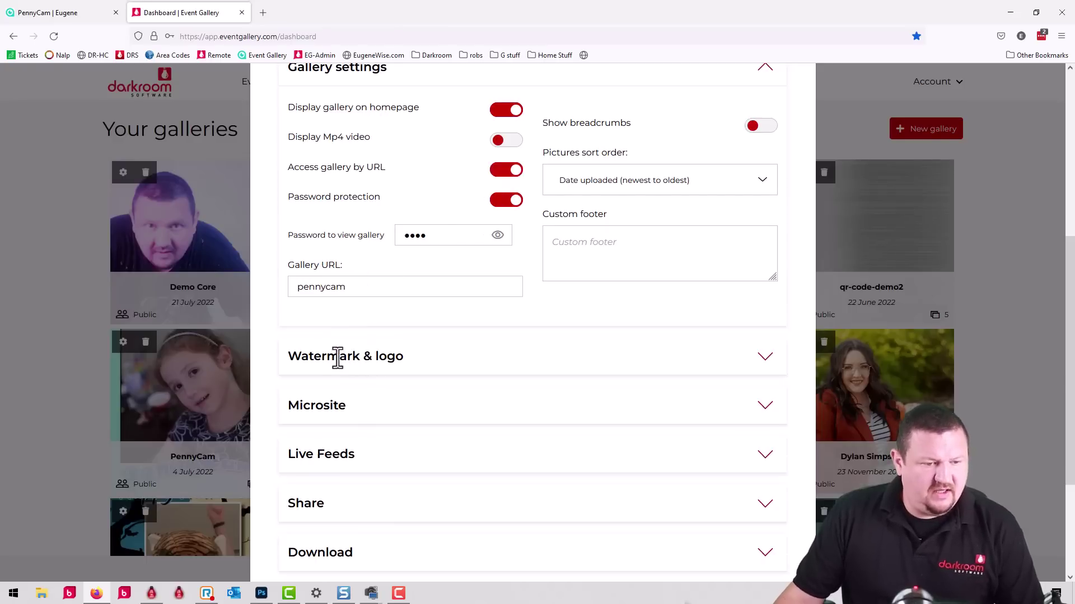
Step: Upload the image from the Desktop penny folder as the gallery Logo and save
{"action": "left_click", "coordinate": [379, 357]}
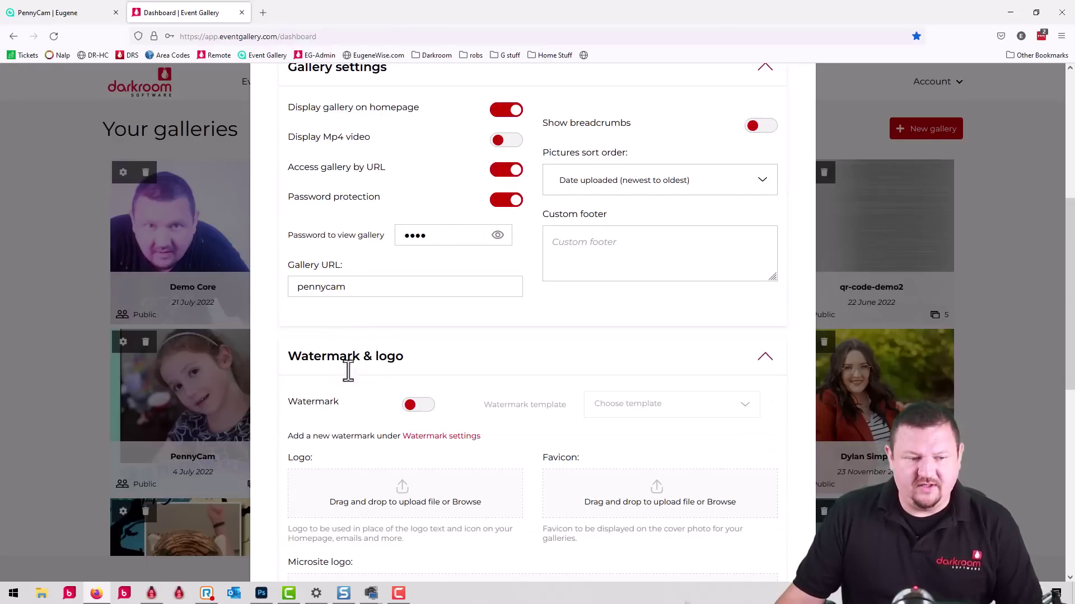
{"action": "scroll", "coordinate": [448, 473], "scroll_direction": "down", "scroll_amount": 3}
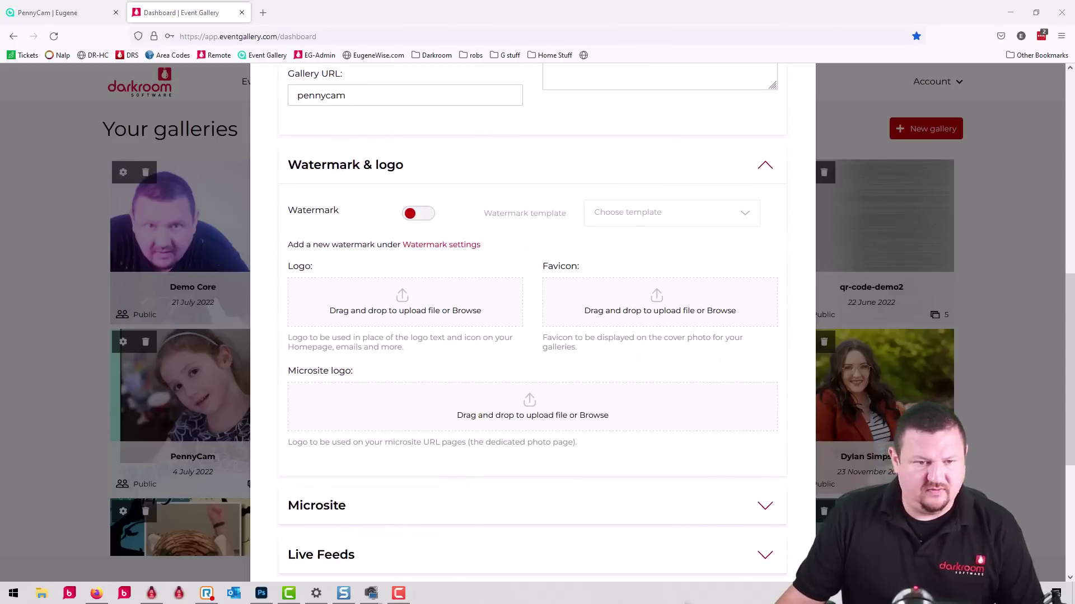
{"action": "key", "text": "alt+Tab"}
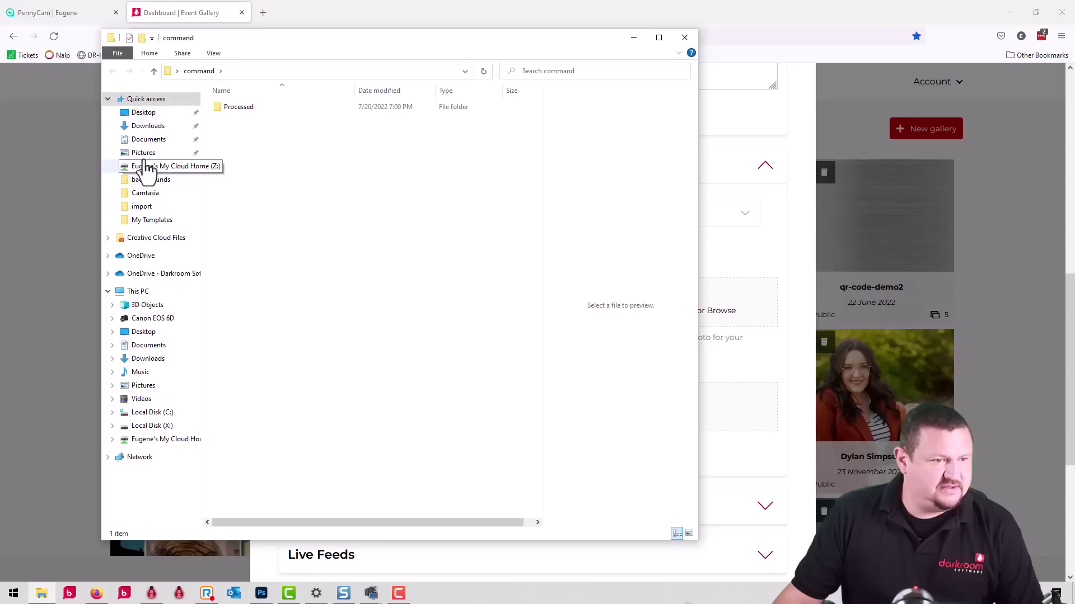
{"action": "left_click", "coordinate": [145, 115]}
{"action": "left_click", "coordinate": [364, 124]}
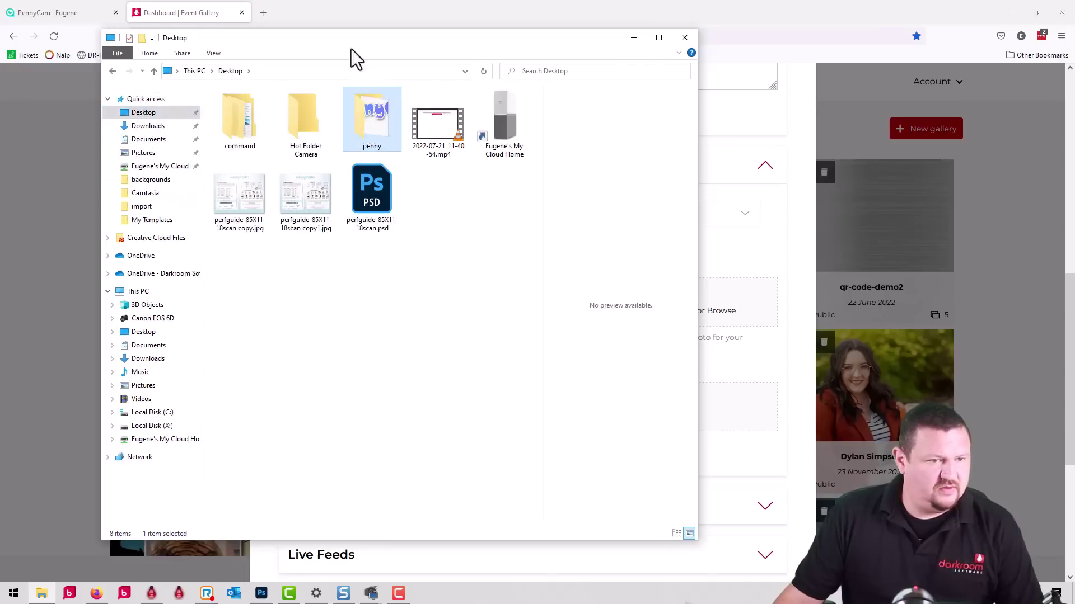
{"action": "key", "text": "Return"}
{"action": "key", "text": "alt+Tab"}
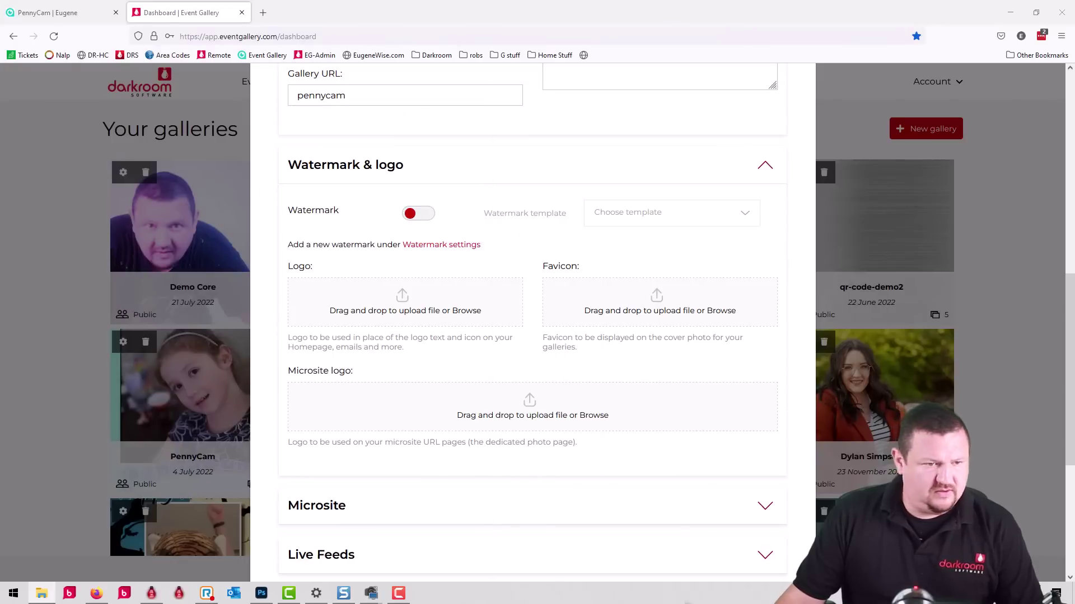
{"action": "left_click_drag", "start_coordinate": [1074, 314], "coordinate": [407, 303]}
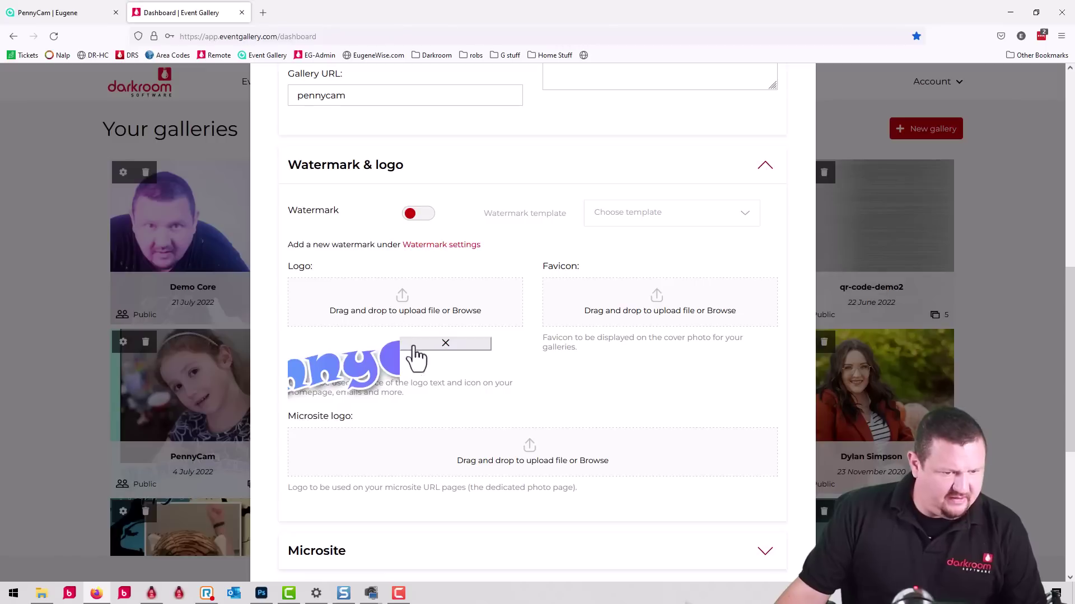
{"action": "scroll", "coordinate": [408, 385], "scroll_direction": "down", "scroll_amount": 3}
{"action": "scroll", "coordinate": [433, 395], "scroll_direction": "down", "scroll_amount": 2}
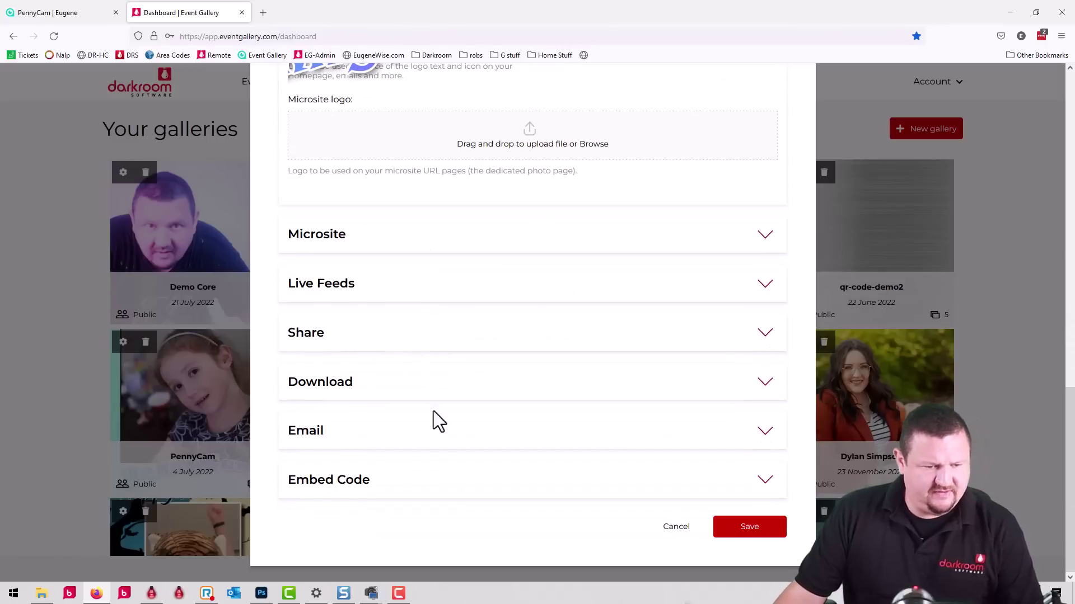
{"action": "left_click", "coordinate": [748, 525]}
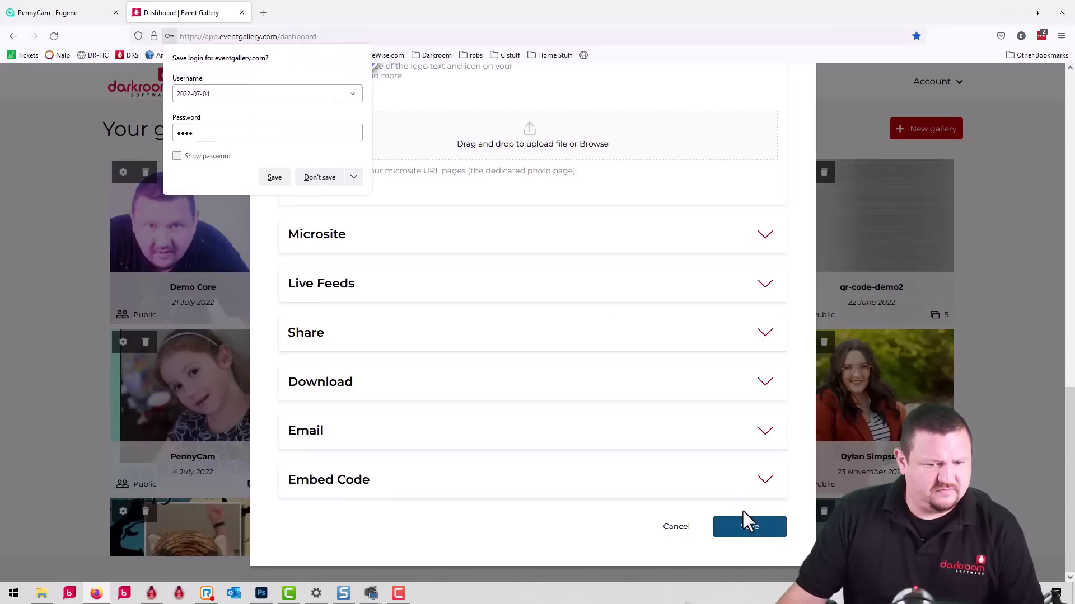
Step: Reload the public PennyCam page and unlock it with the viewing password, declining to save it
{"action": "left_click", "coordinate": [274, 176]}
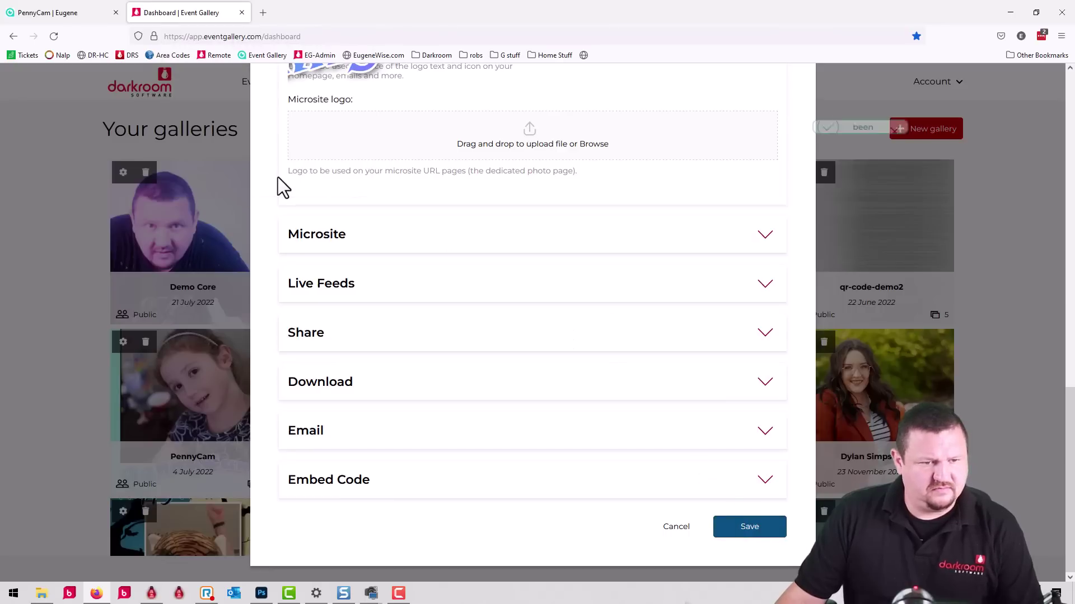
{"action": "left_click", "coordinate": [62, 11]}
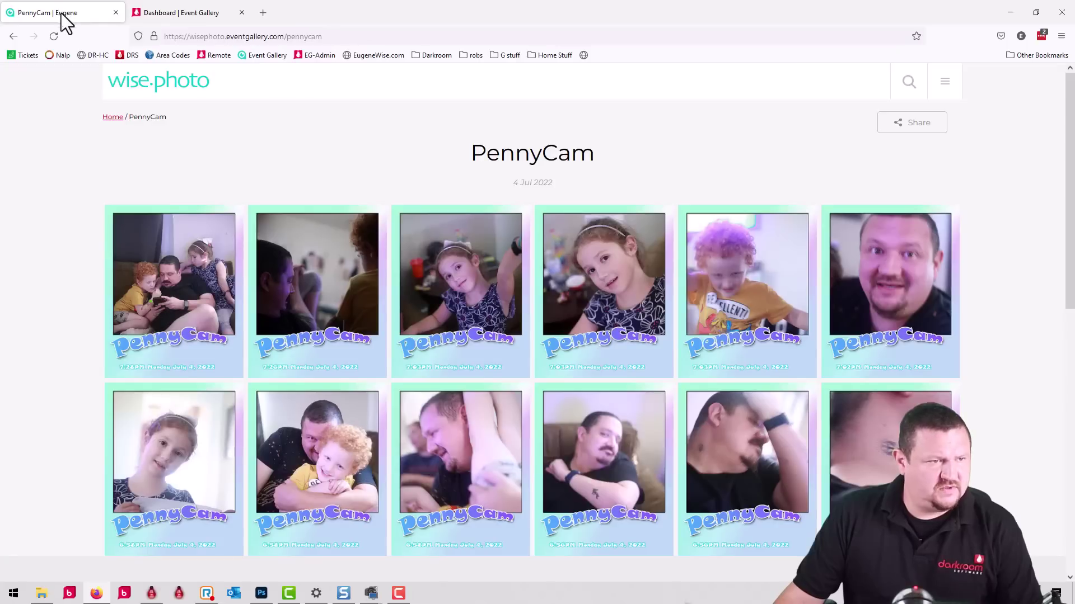
{"action": "left_click", "coordinate": [53, 36]}
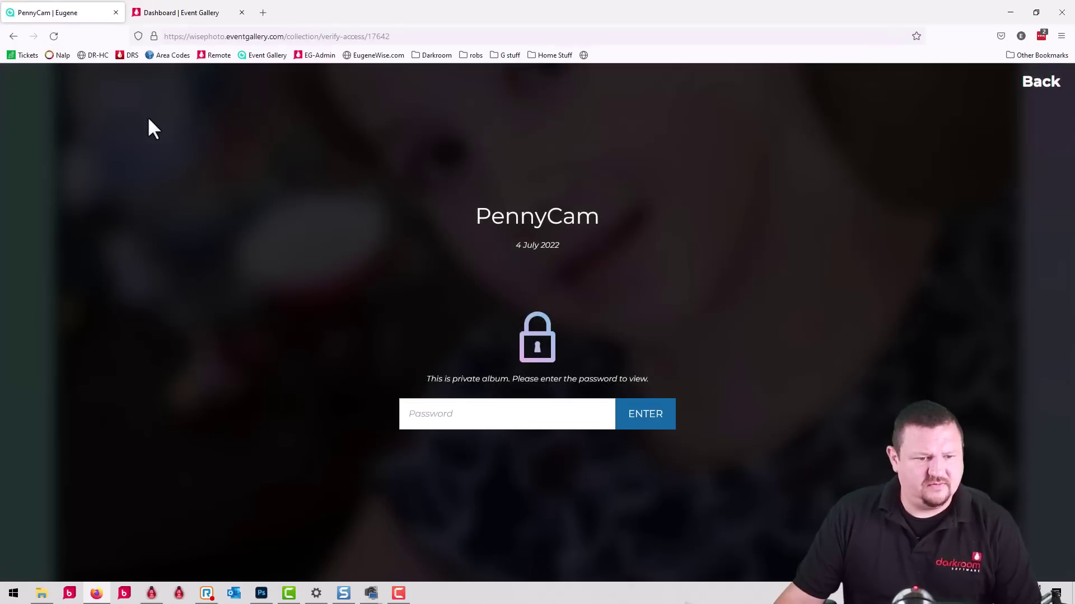
{"action": "left_click", "coordinate": [461, 414]}
{"action": "type", "text": "••••"}
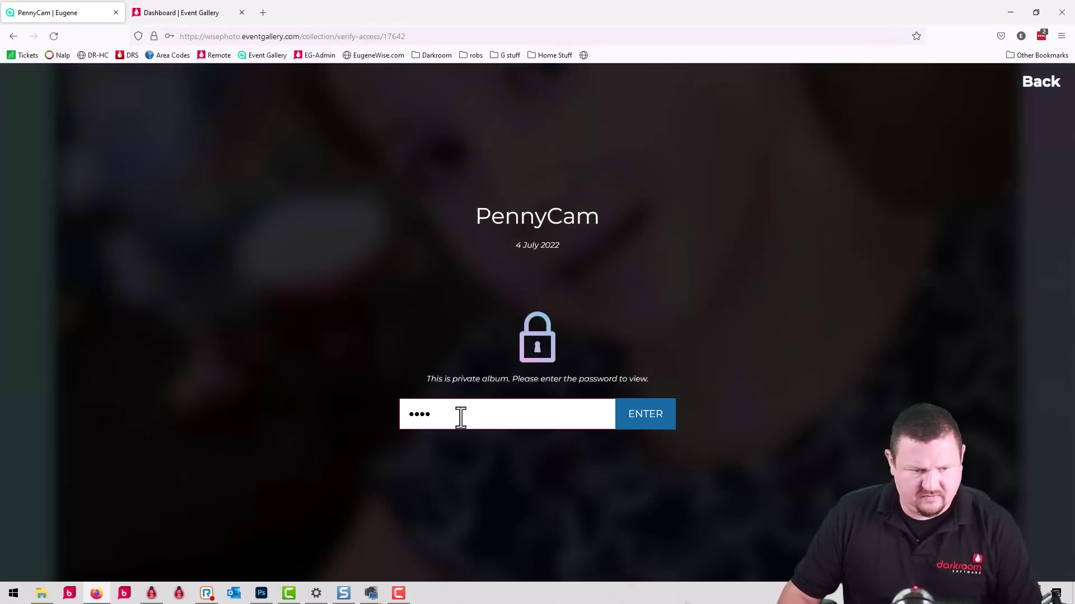
{"action": "key", "text": "Return"}
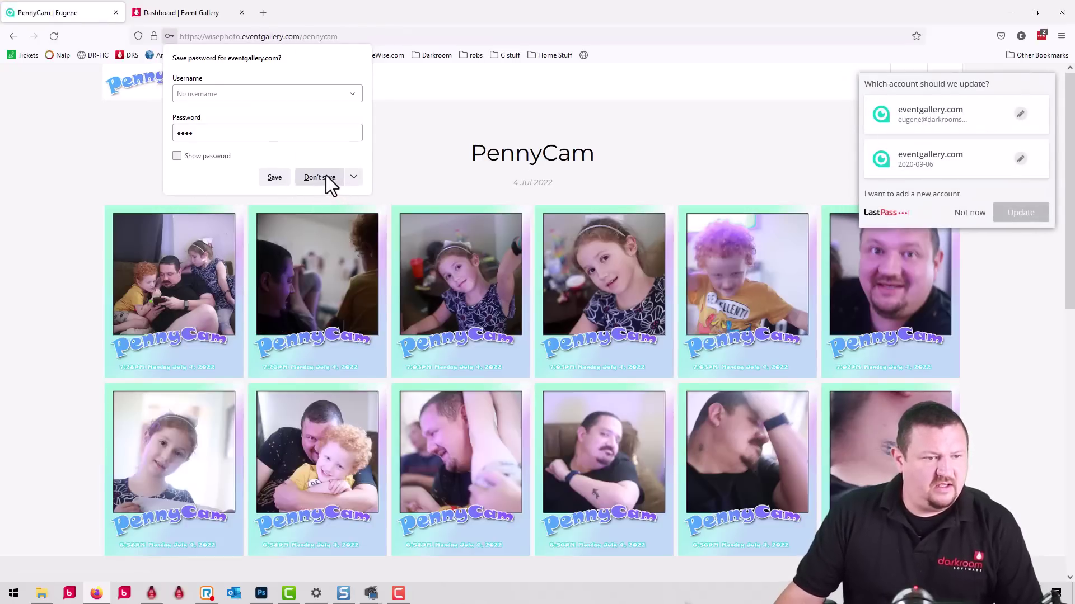
{"action": "left_click", "coordinate": [315, 177]}
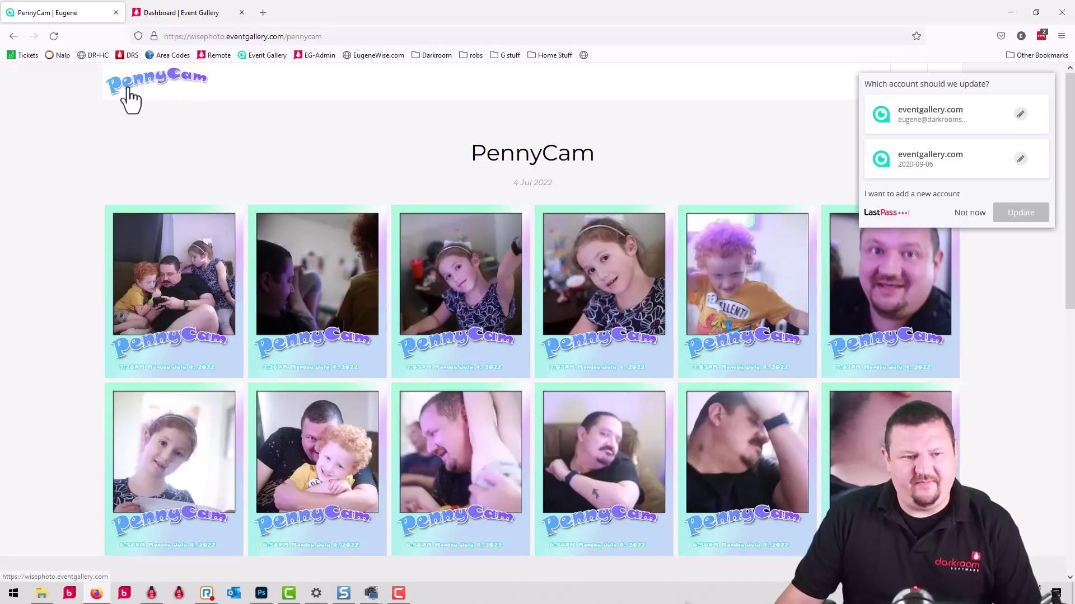
Step: Follow the PennyCam logo link, then return to the dashboard's Watermark & logo settings
{"action": "left_click", "coordinate": [167, 84]}
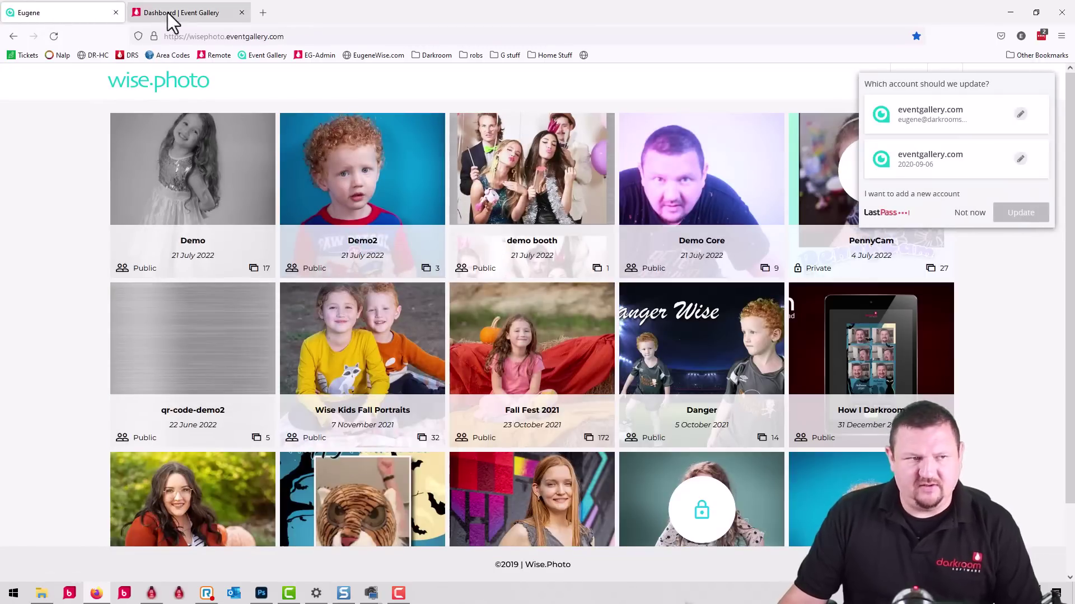
{"action": "left_click", "coordinate": [183, 9]}
{"action": "left_click_drag", "start_coordinate": [103, 29], "coordinate": [472, 237]}
{"action": "scroll", "coordinate": [641, 249], "scroll_direction": "up", "scroll_amount": 2}
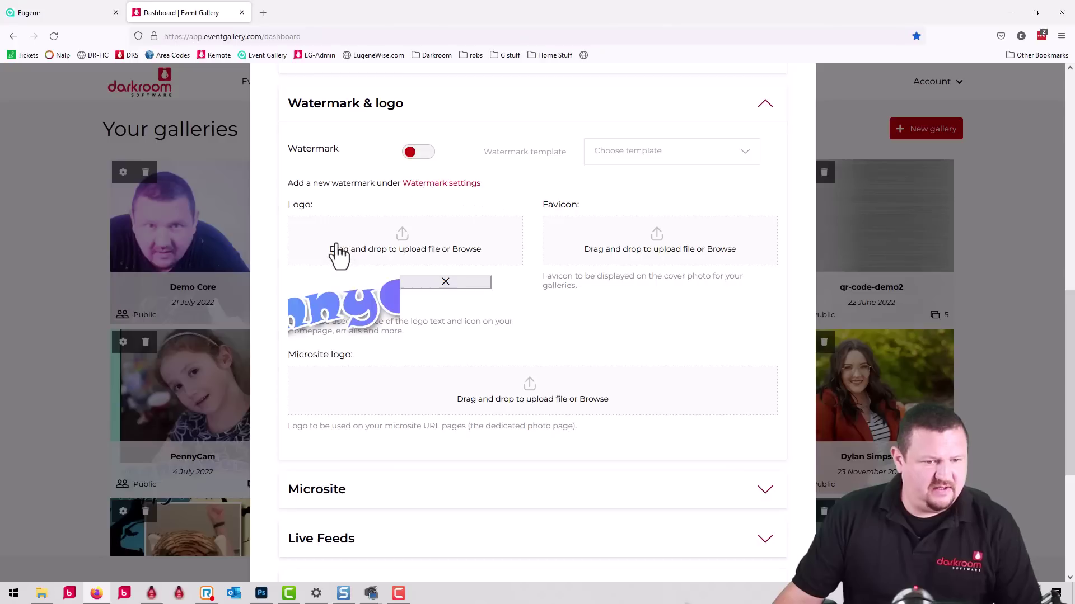
{"action": "left_click", "coordinate": [579, 494]}
{"action": "scroll", "coordinate": [596, 383], "scroll_direction": "down", "scroll_amount": 5}
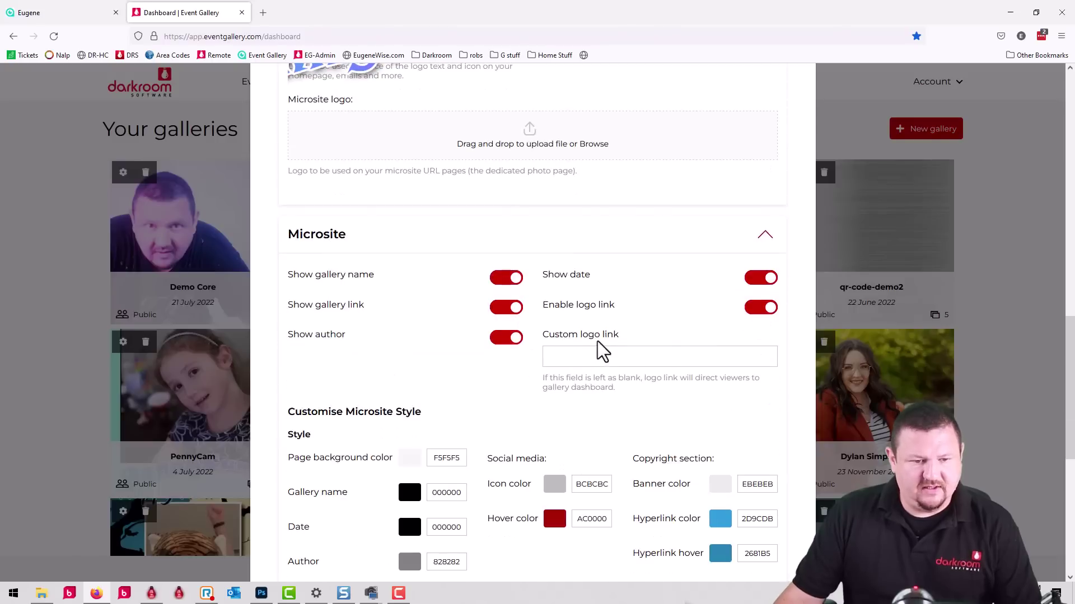
{"action": "left_click", "coordinate": [77, 15]}
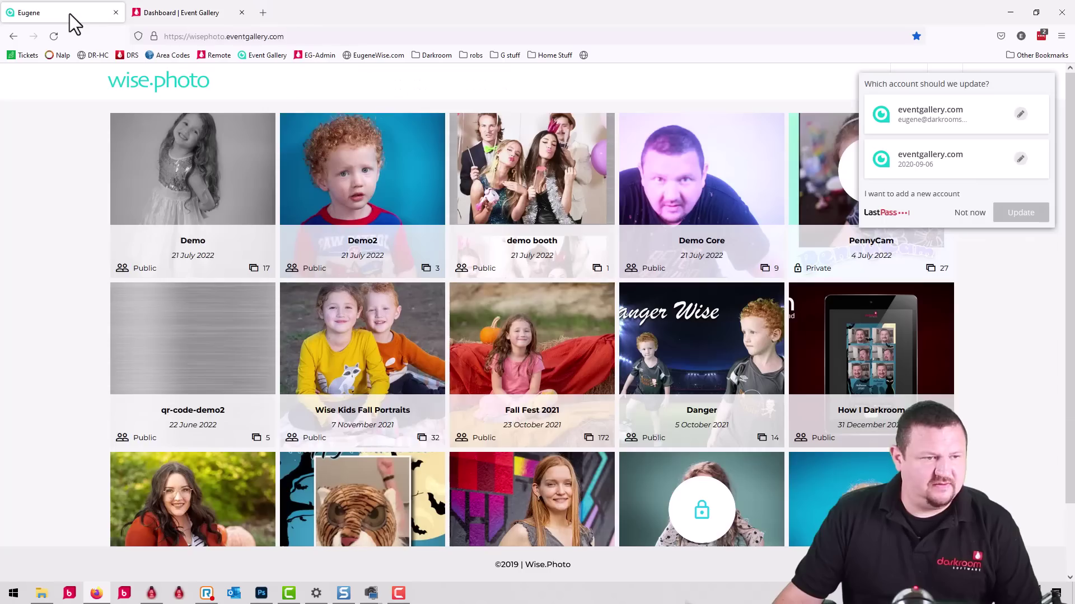
{"action": "left_click", "coordinate": [13, 36]}
{"action": "left_click", "coordinate": [335, 37]}
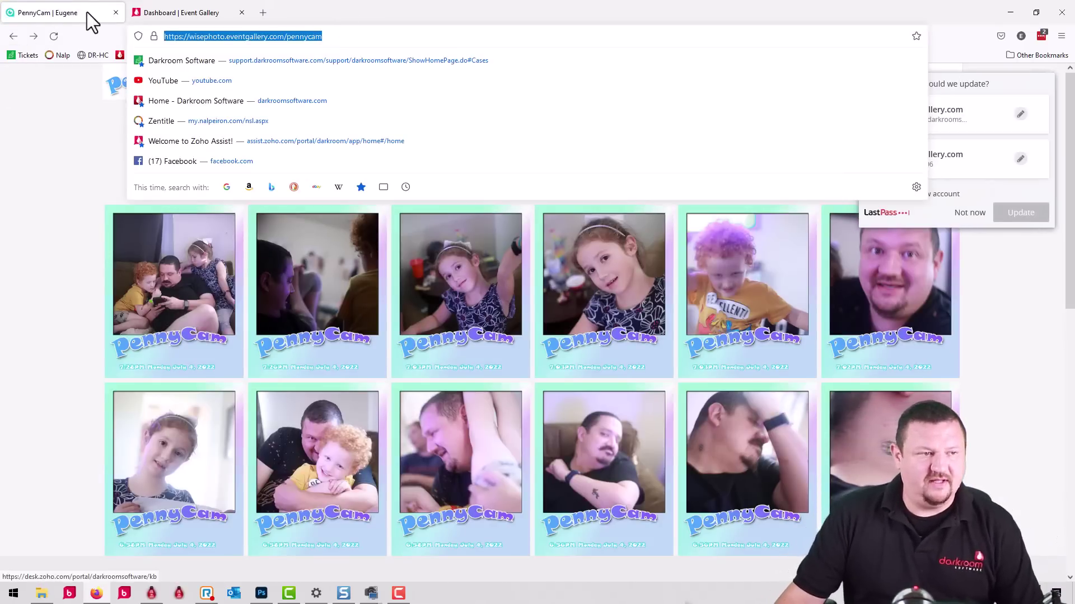
{"action": "left_click", "coordinate": [137, 20]}
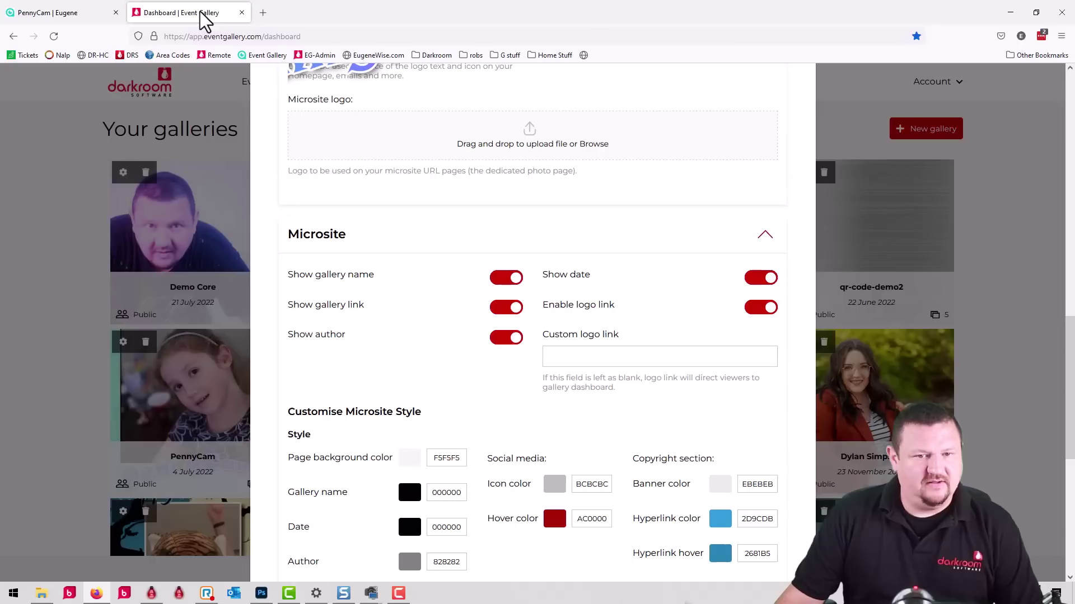
{"action": "left_click", "coordinate": [628, 357]}
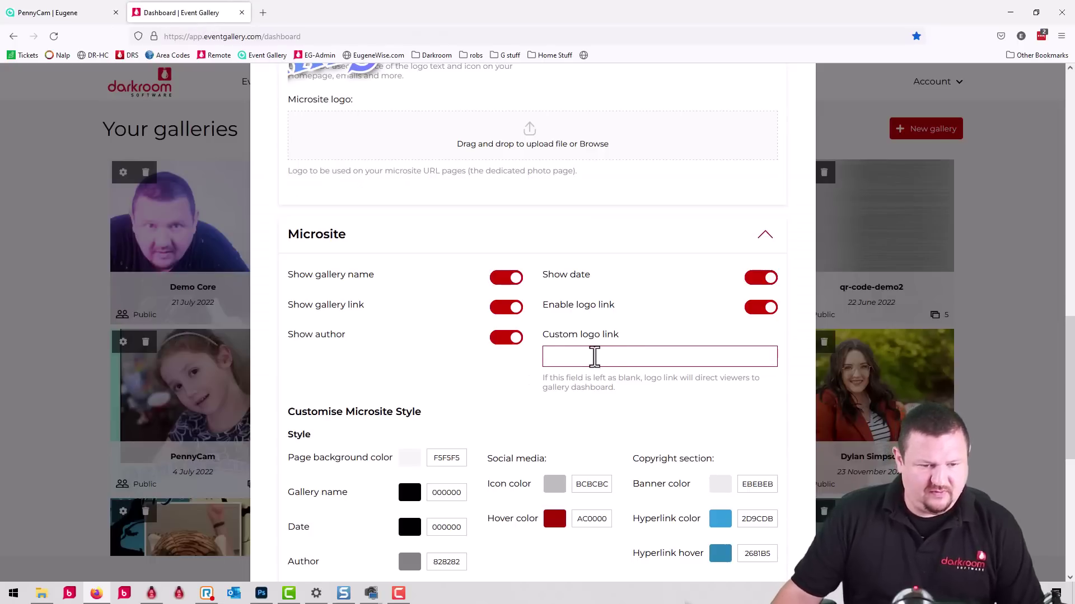
{"action": "type", "text": "https://wildephoto.eventgallery.com/pennycam"}
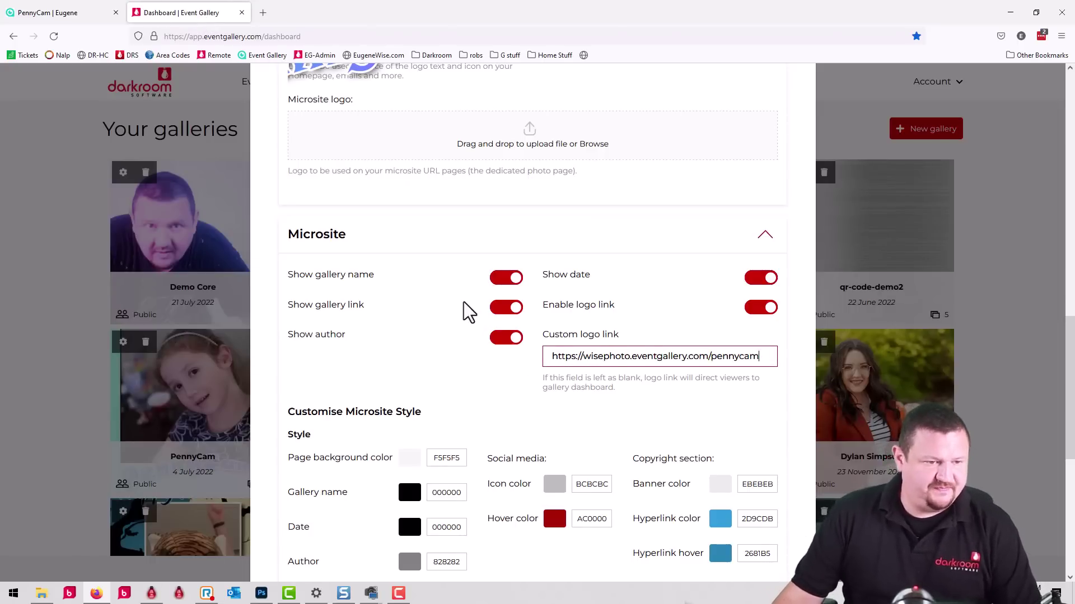
{"action": "left_click", "coordinate": [93, 10]}
{"action": "left_click", "coordinate": [189, 16]}
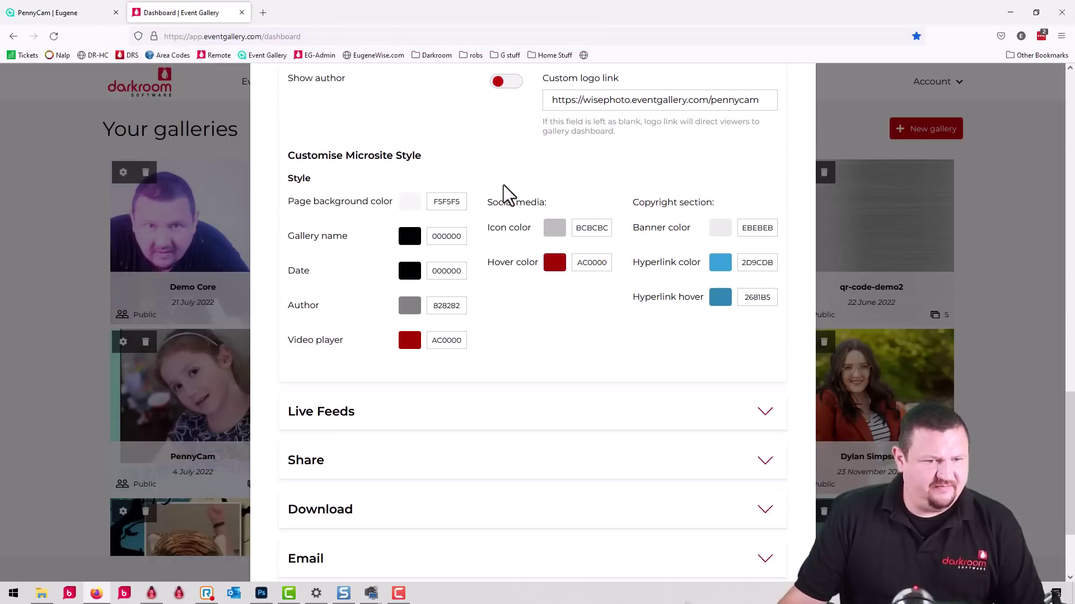
Step: Change the page background colour from F5F5F5 to light blue A2E6F5
{"action": "left_click", "coordinate": [440, 204]}
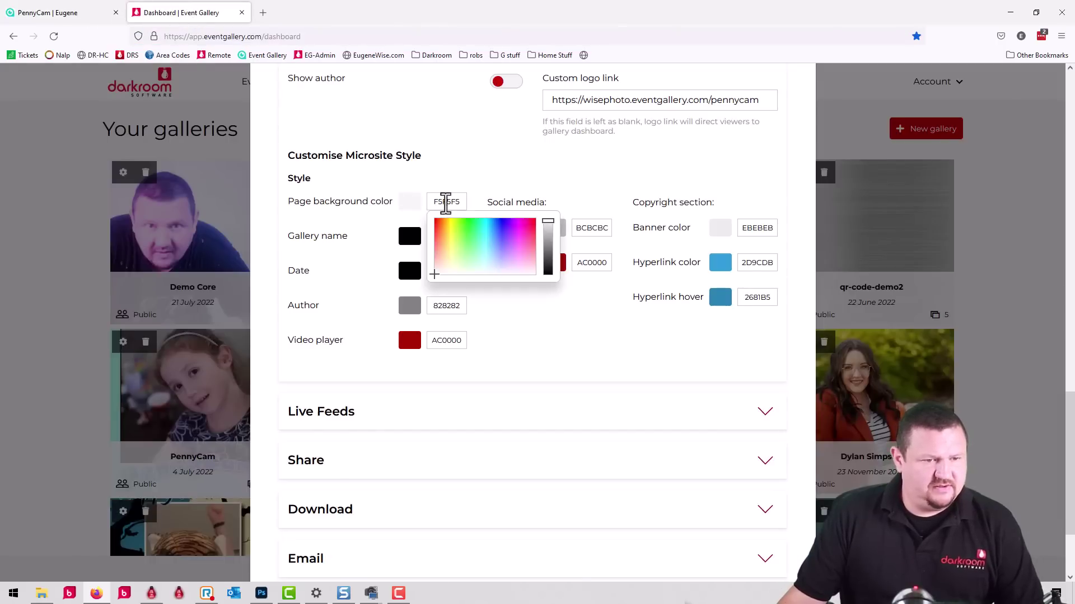
{"action": "left_click", "coordinate": [491, 261]}
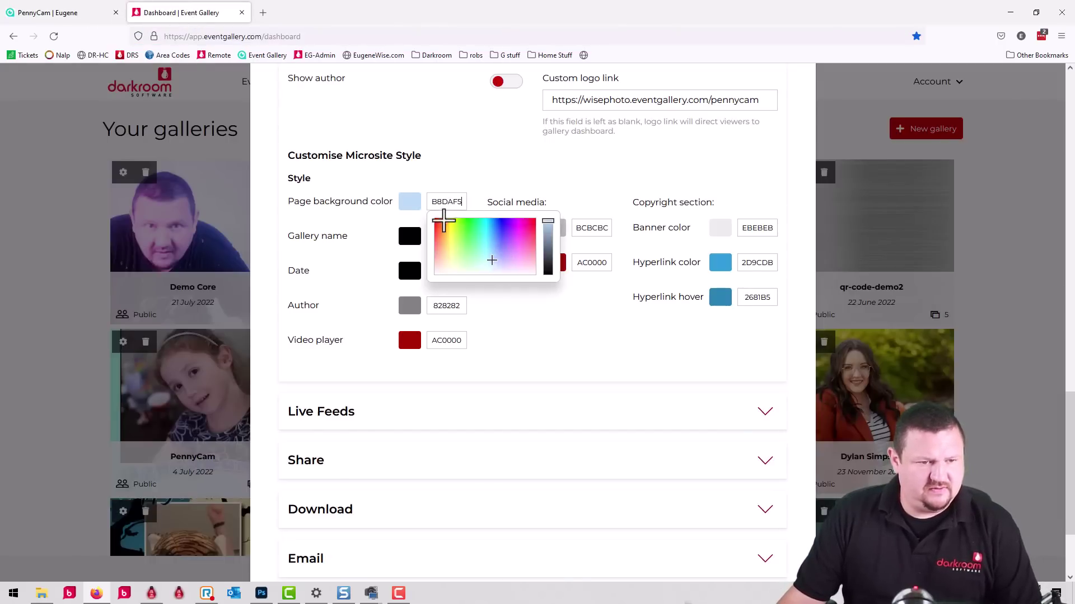
{"action": "left_click_drag", "start_coordinate": [492, 260], "coordinate": [487, 256]}
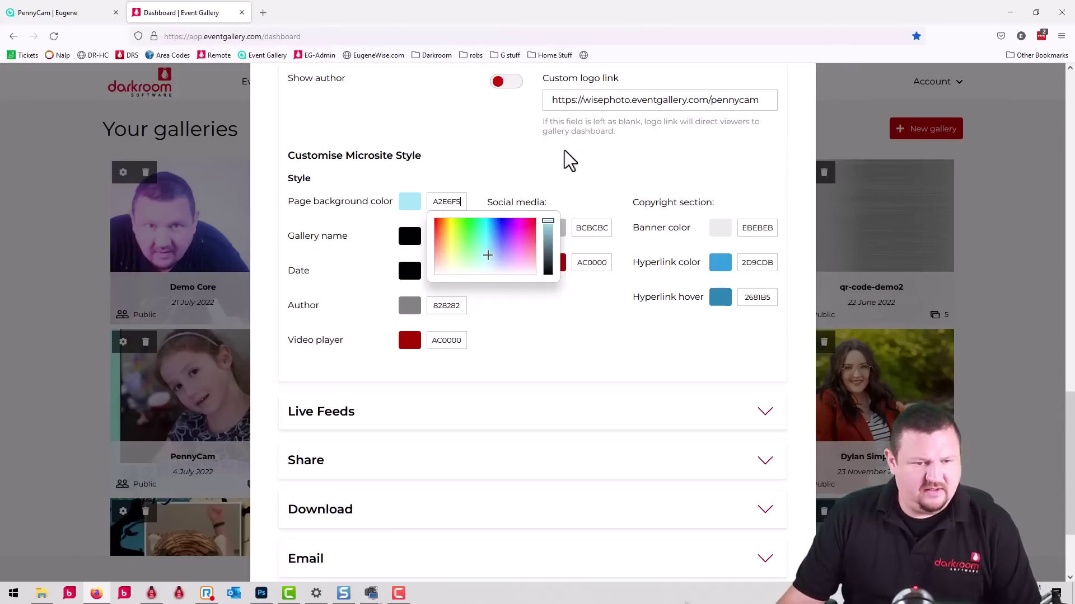
{"action": "left_click", "coordinate": [631, 171]}
{"action": "scroll", "coordinate": [608, 283], "scroll_direction": "down", "scroll_amount": 2}
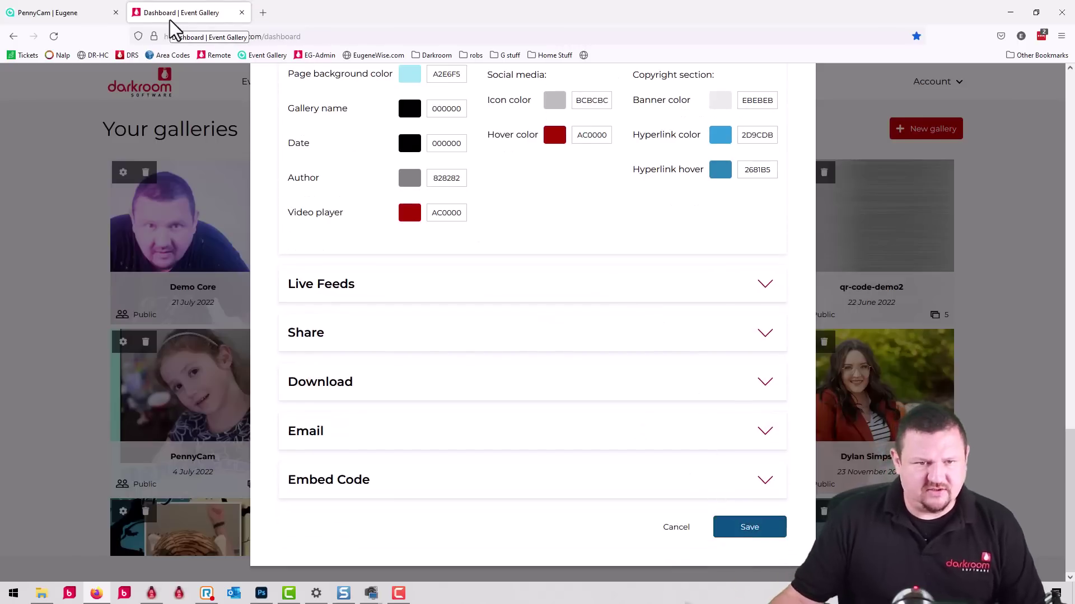
Step: Save the microsite style and reload the public PennyCam gallery to see the light-blue background
{"action": "left_click", "coordinate": [1010, 264]}
{"action": "left_click", "coordinate": [59, 13]}
{"action": "left_click", "coordinate": [54, 36]}
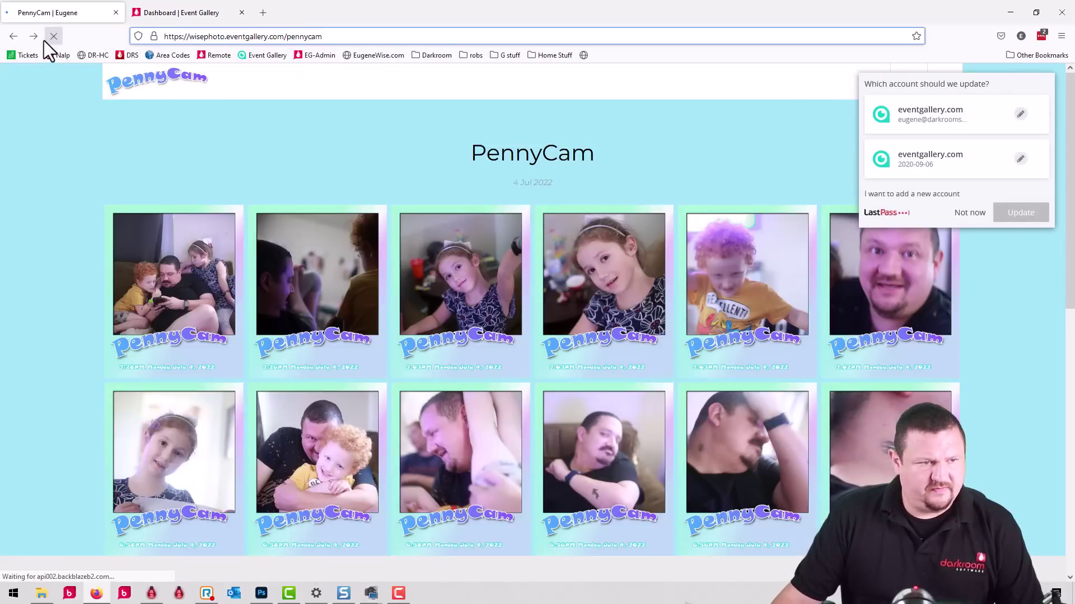
Step: Reload the PennyCam gallery twice more to confirm the light-blue background, then return to the dashboard
{"action": "left_click", "coordinate": [176, 12]}
{"action": "left_click", "coordinate": [74, 7]}
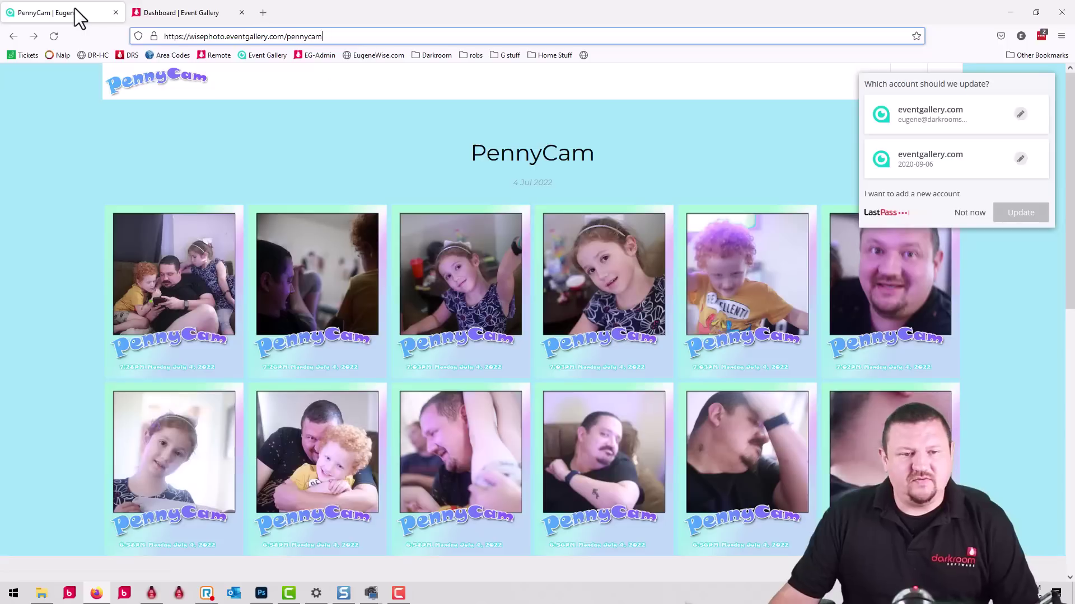
{"action": "left_click", "coordinate": [54, 36]}
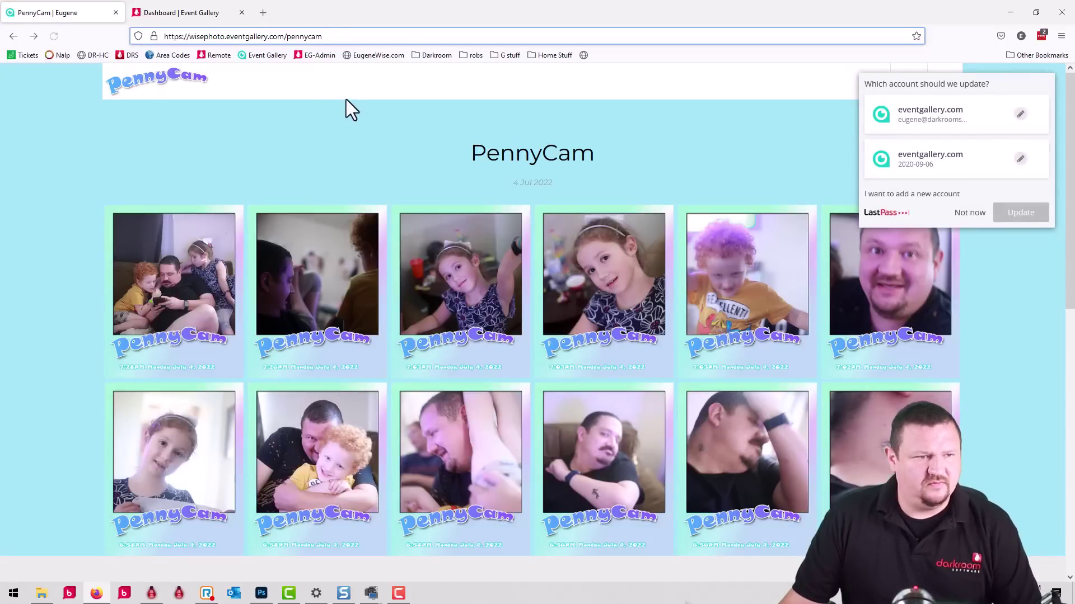
{"action": "left_click", "coordinate": [55, 35]}
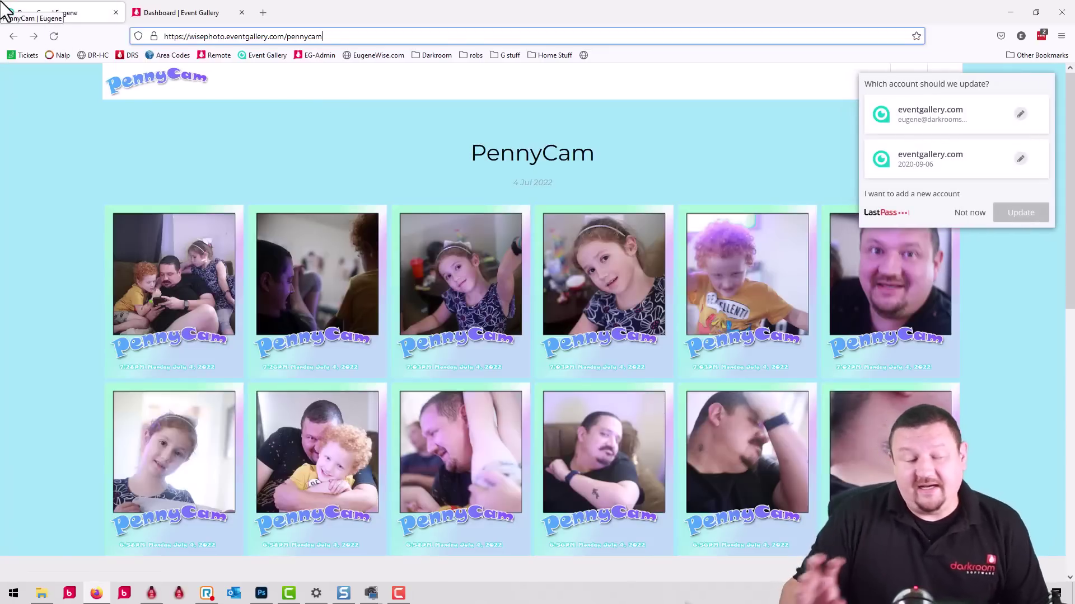
{"action": "left_click", "coordinate": [146, 10]}
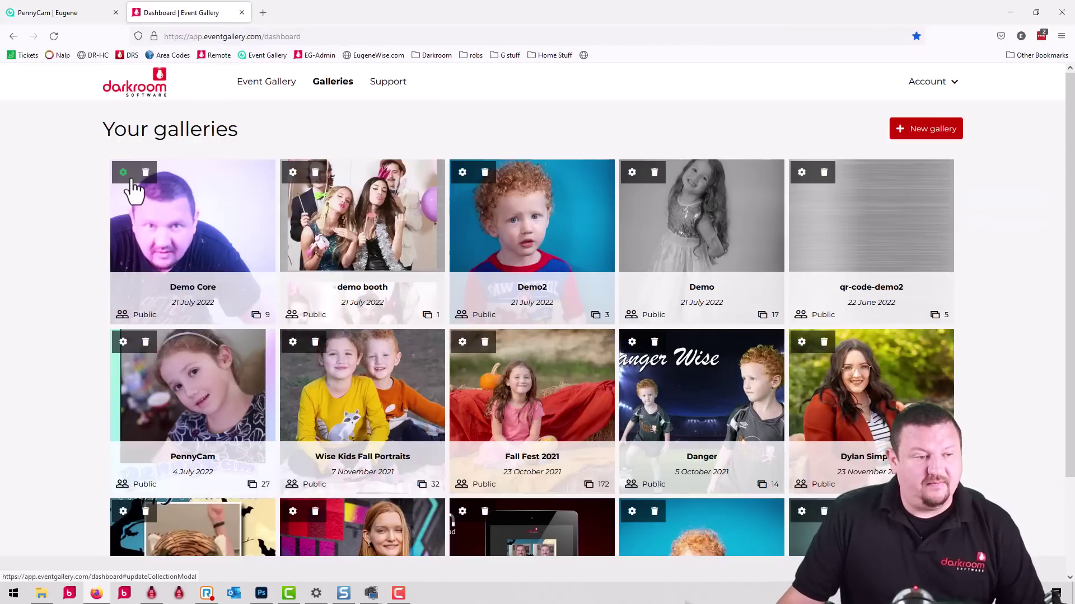
Step: Open the PennyCam gallery's settings and review its Share options
{"action": "left_click", "coordinate": [124, 342]}
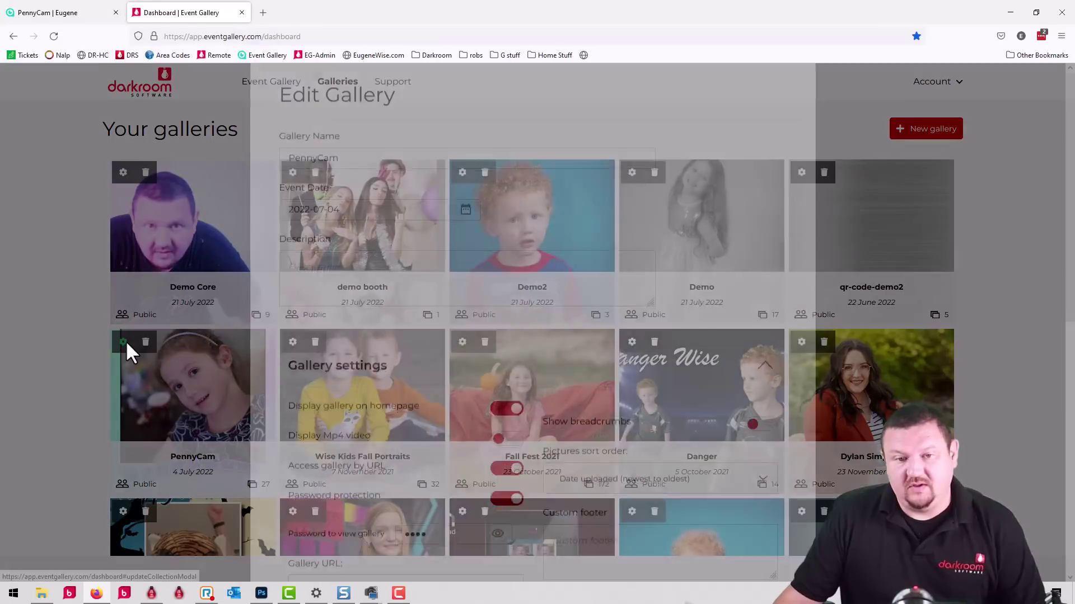
{"action": "scroll", "coordinate": [552, 435], "scroll_direction": "down", "scroll_amount": 8}
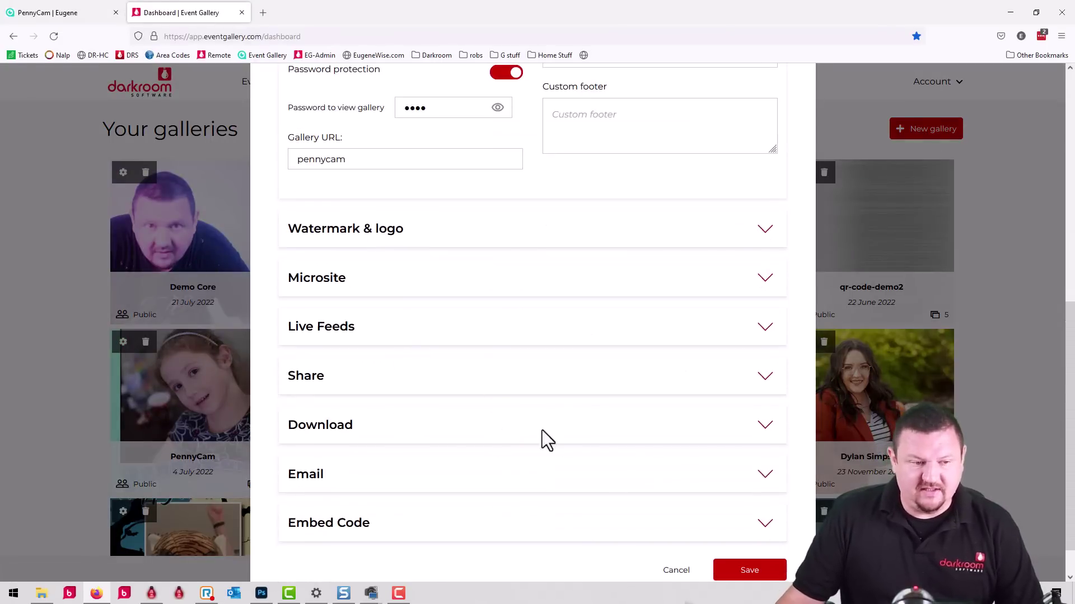
{"action": "left_click", "coordinate": [384, 378]}
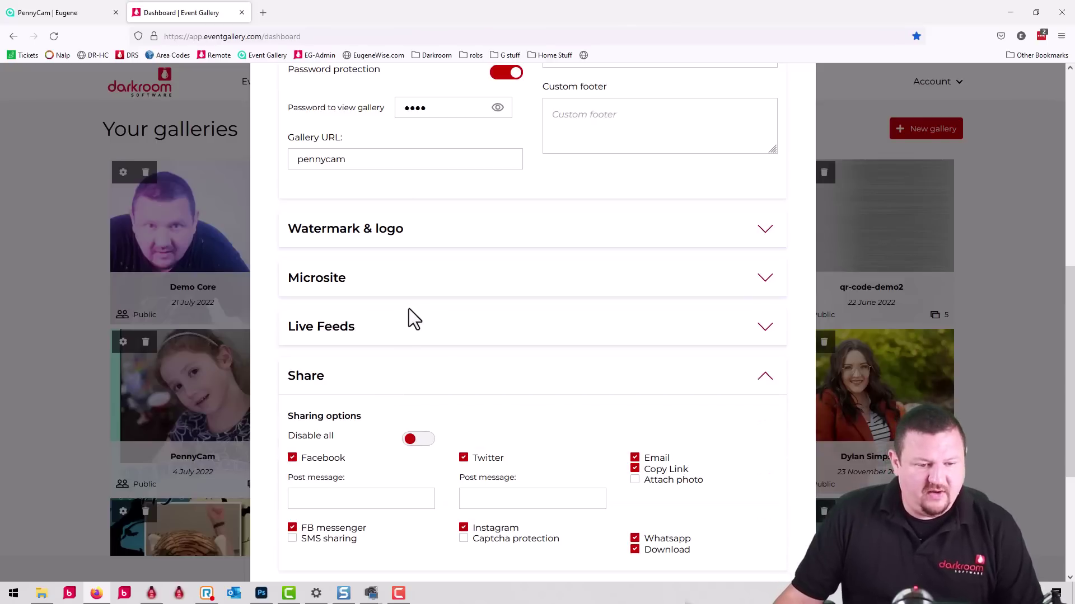
{"action": "scroll", "coordinate": [346, 359], "scroll_direction": "down", "scroll_amount": 3}
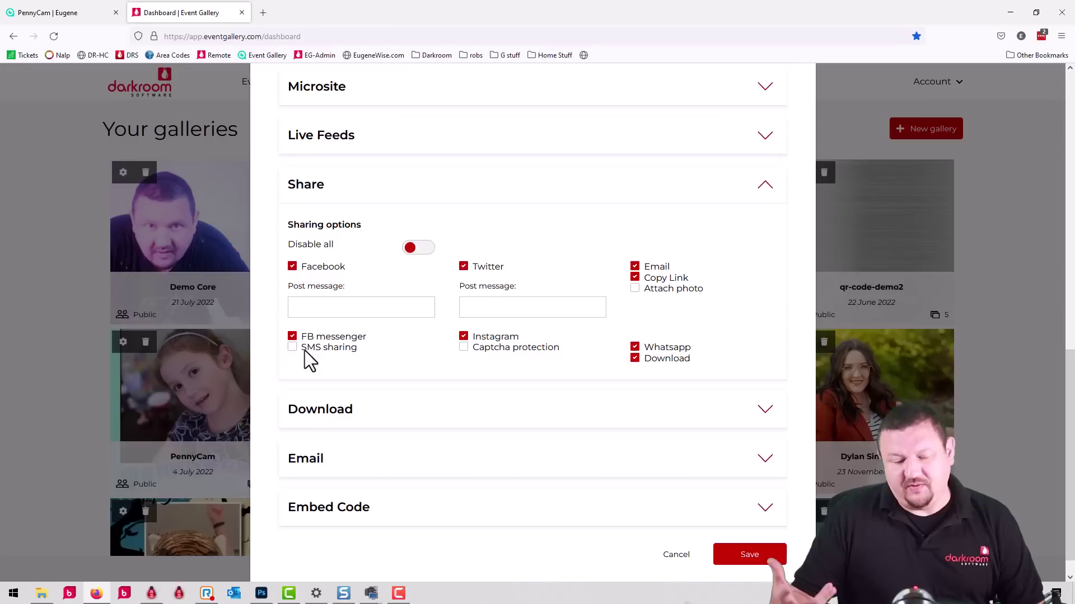
{"action": "scroll", "coordinate": [400, 371], "scroll_direction": "down", "scroll_amount": 1}
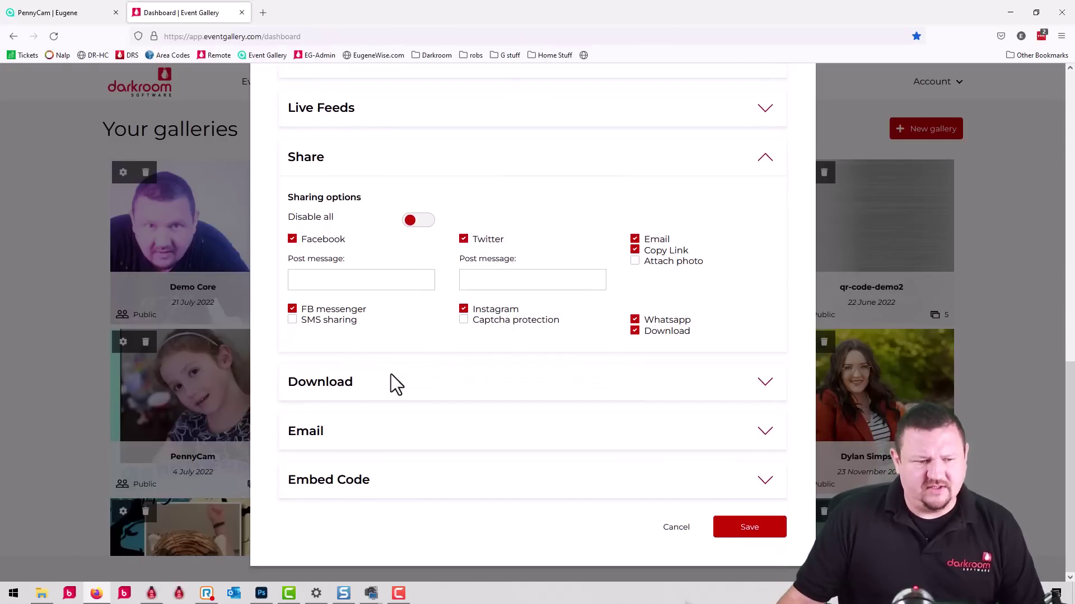
Step: Review the PennyCam gallery's Download options and save the gallery settings
{"action": "left_click", "coordinate": [395, 384]}
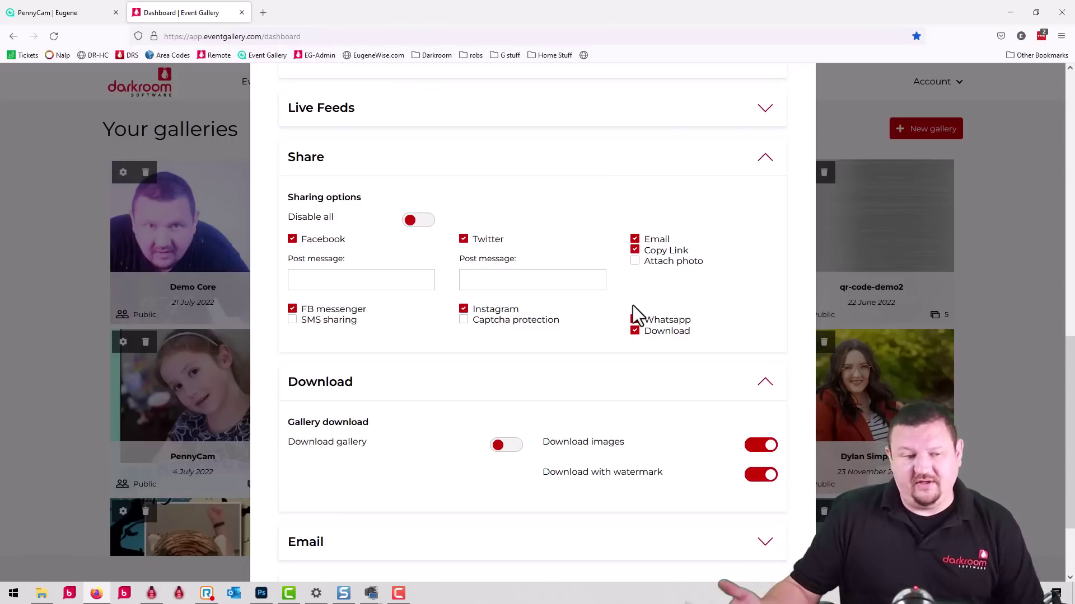
{"action": "scroll", "coordinate": [455, 351], "scroll_direction": "down", "scroll_amount": 2}
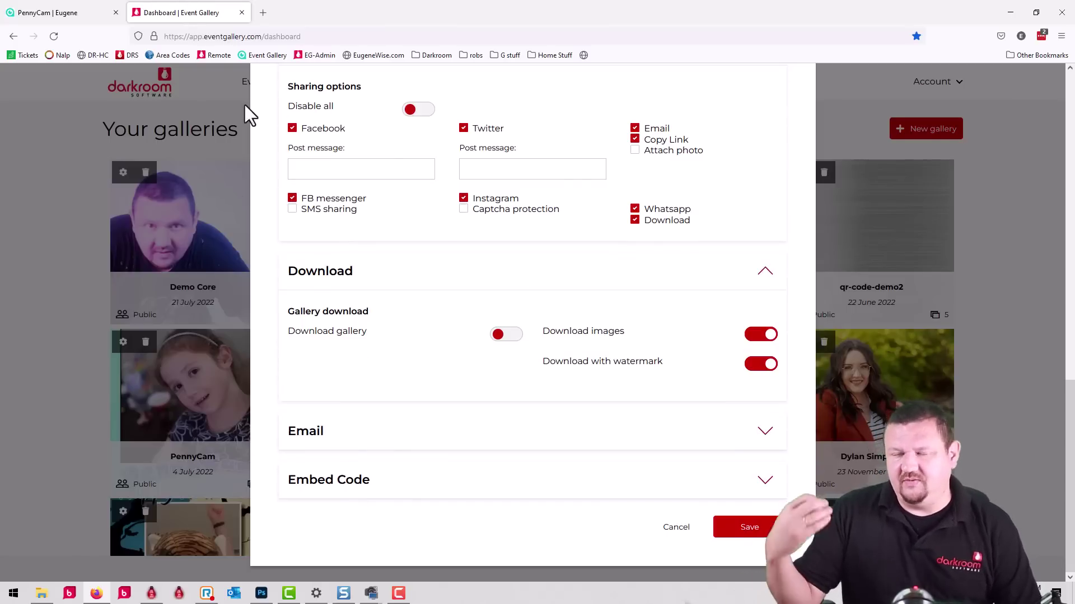
{"action": "scroll", "coordinate": [487, 345], "scroll_direction": "up", "scroll_amount": 3}
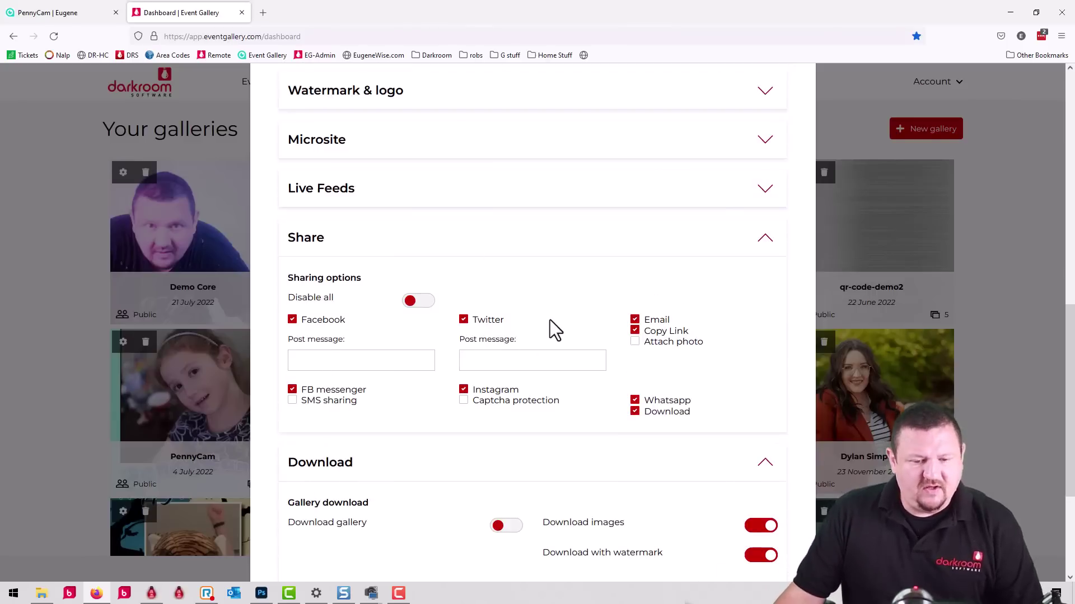
{"action": "scroll", "coordinate": [555, 330], "scroll_direction": "down", "scroll_amount": 3}
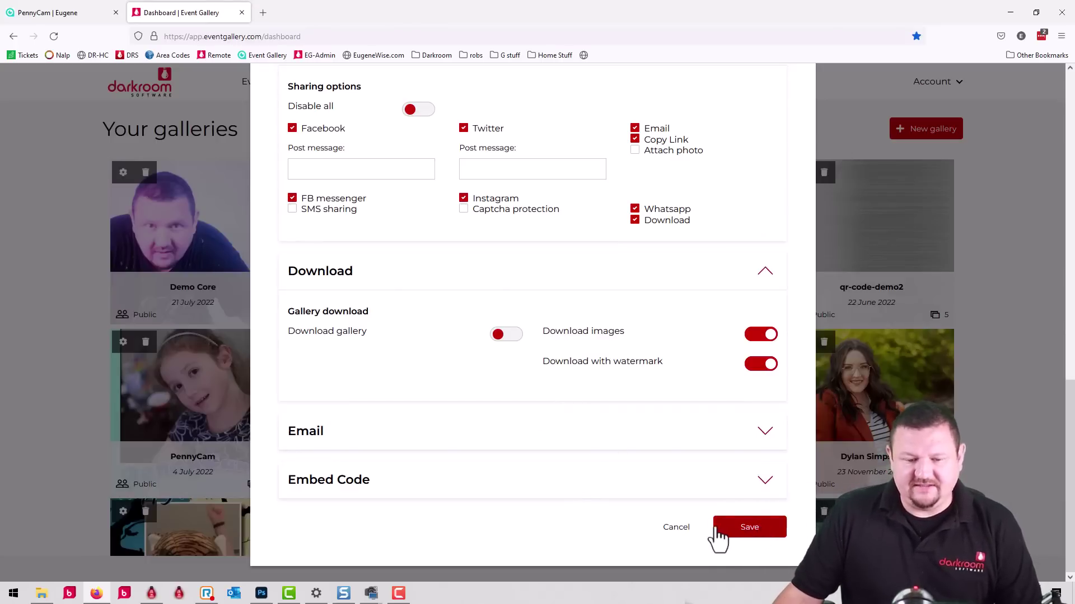
{"action": "left_click", "coordinate": [749, 527]}
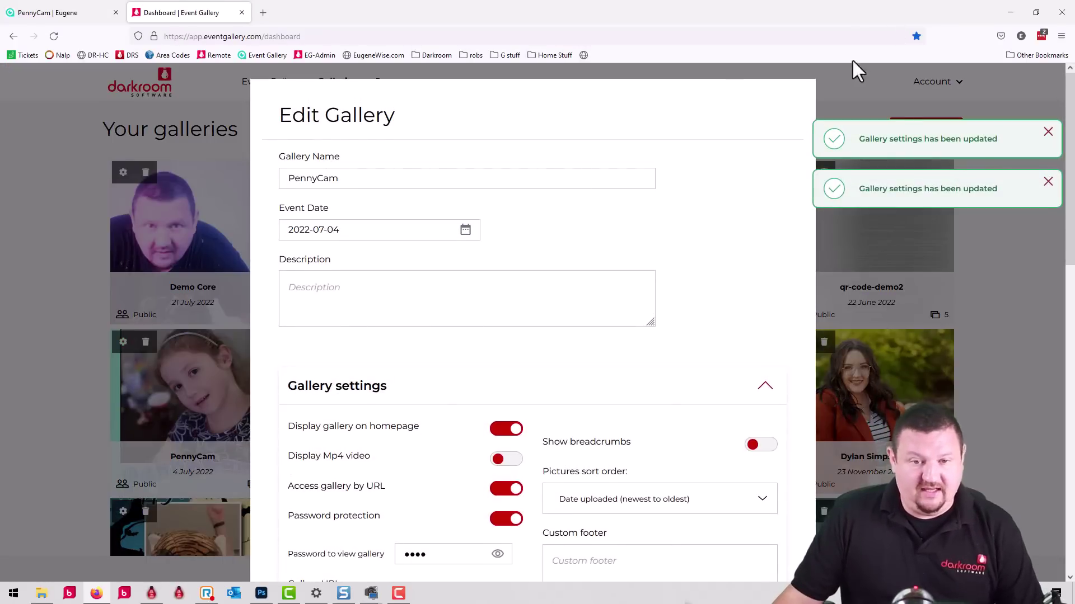
Step: Close the PennyCam editor and view the wise.photo site logo on the account's Profile settings
{"action": "left_click", "coordinate": [1008, 284]}
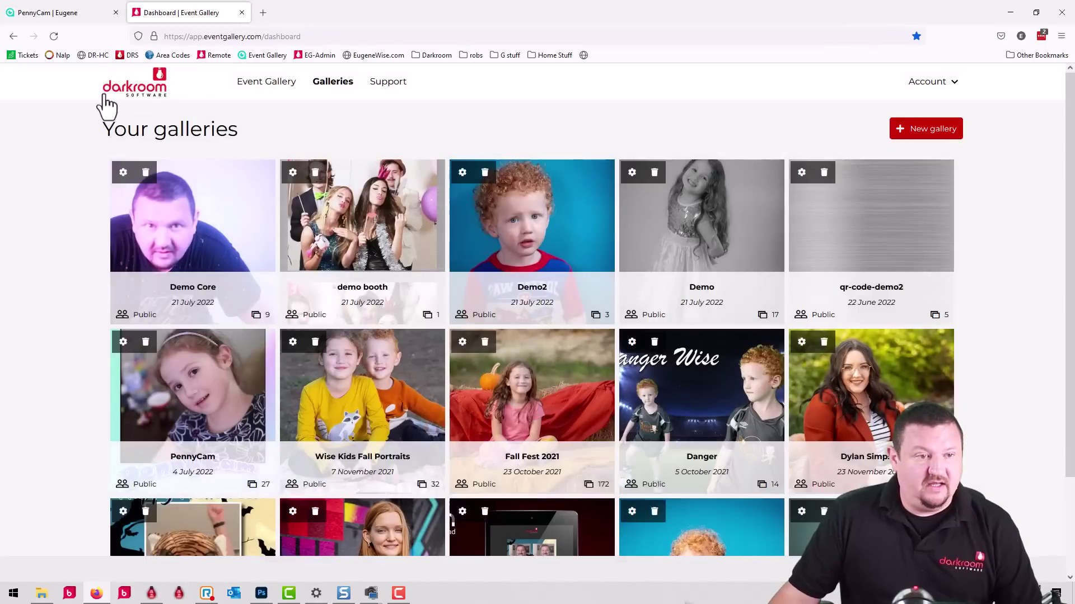
{"action": "left_click", "coordinate": [952, 85]}
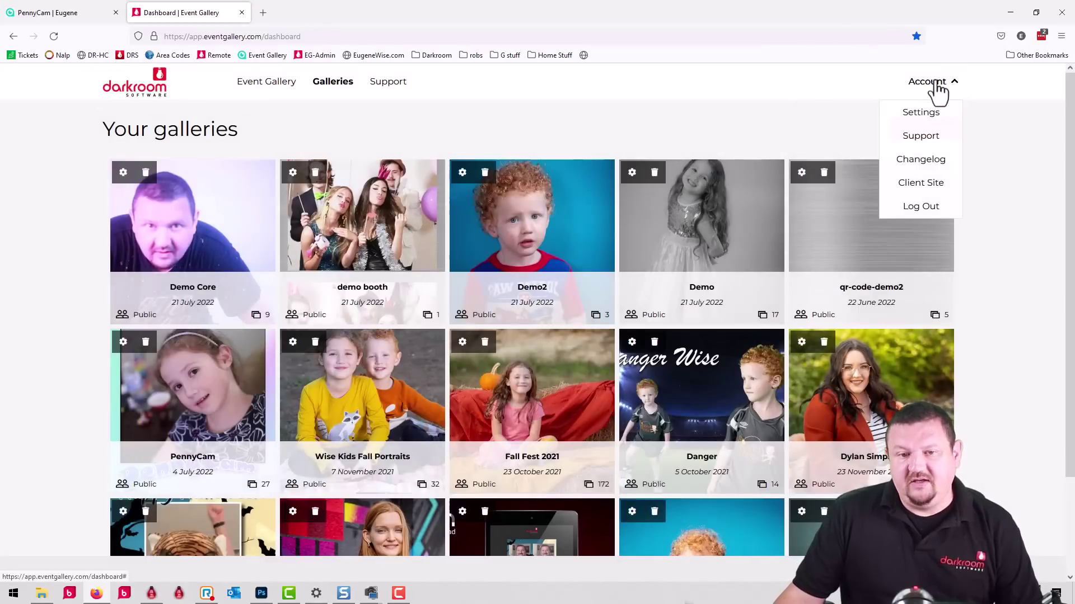
{"action": "left_click", "coordinate": [933, 120]}
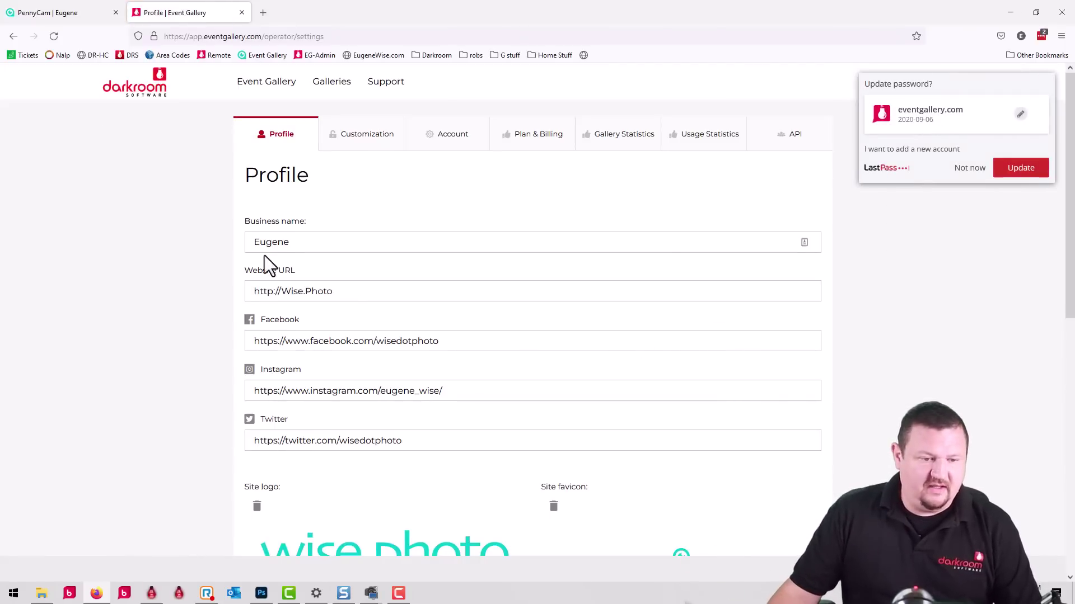
{"action": "scroll", "coordinate": [325, 313], "scroll_direction": "down", "scroll_amount": 4}
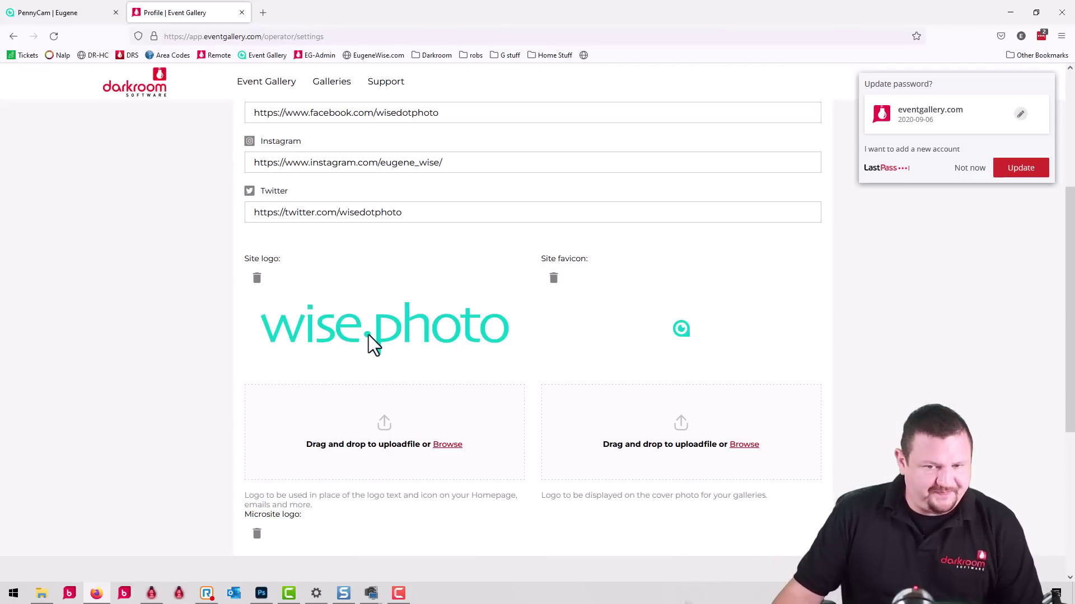
{"action": "scroll", "coordinate": [368, 335], "scroll_direction": "up", "scroll_amount": 4}
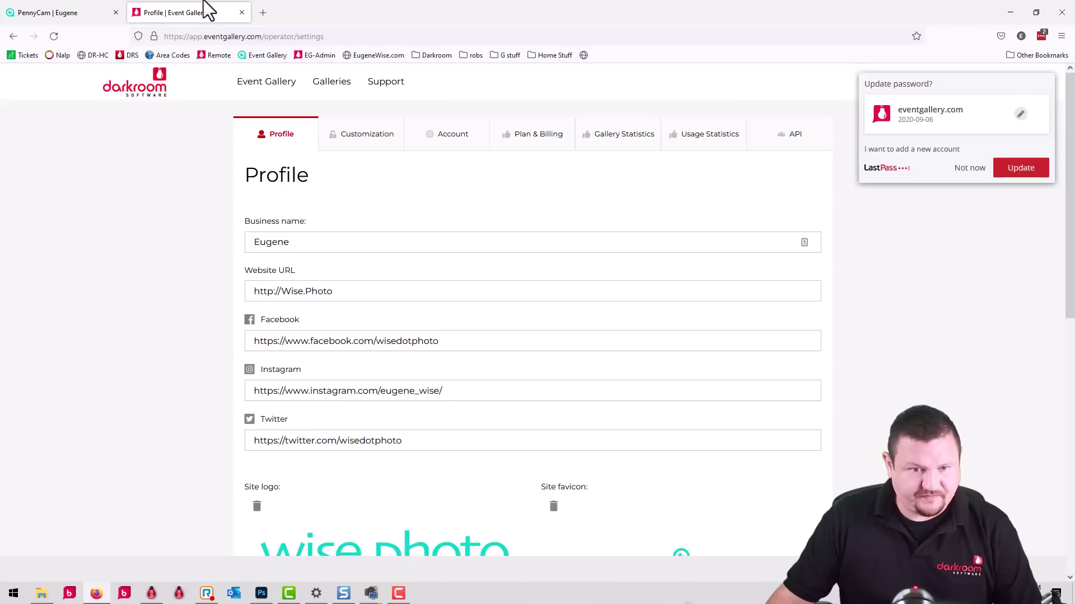
Step: Dismiss the LastPass update prompt and log out of the Event Gallery account
{"action": "left_click", "coordinate": [963, 172]}
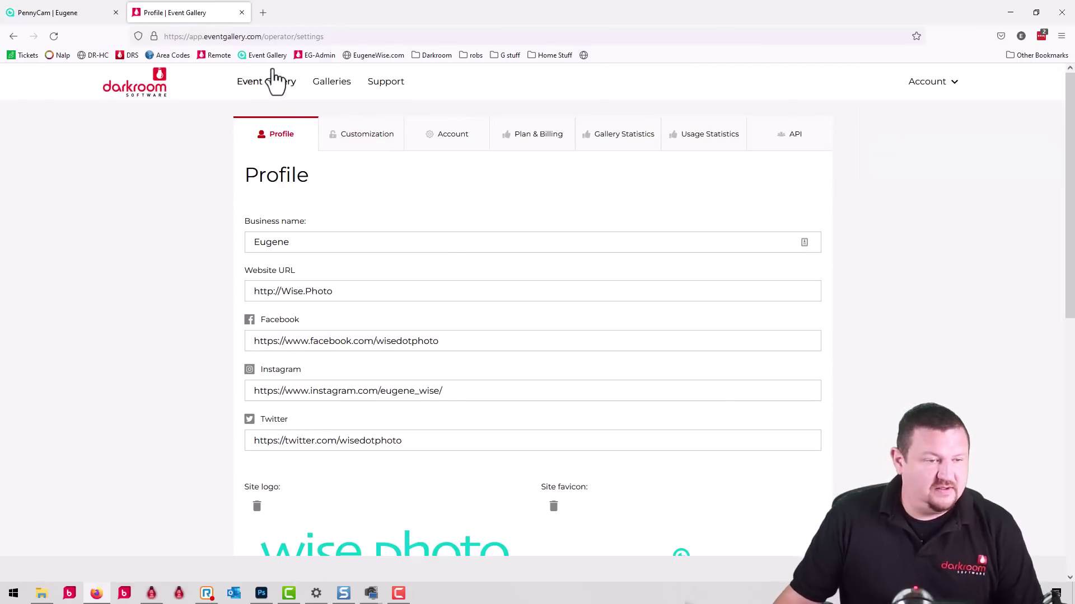
{"action": "left_click", "coordinate": [923, 83]}
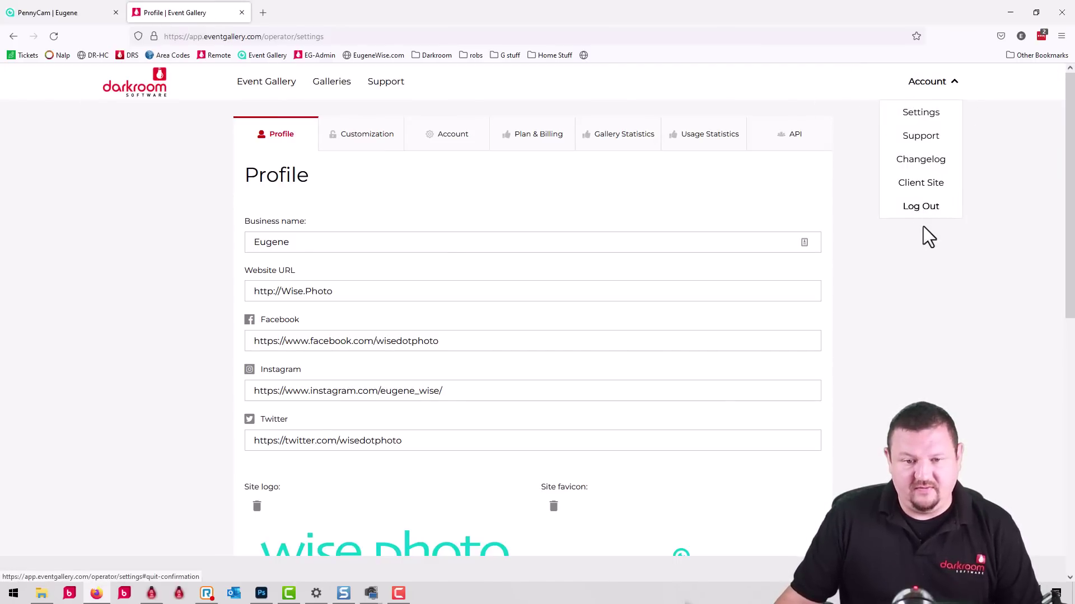
{"action": "left_click", "coordinate": [930, 208]}
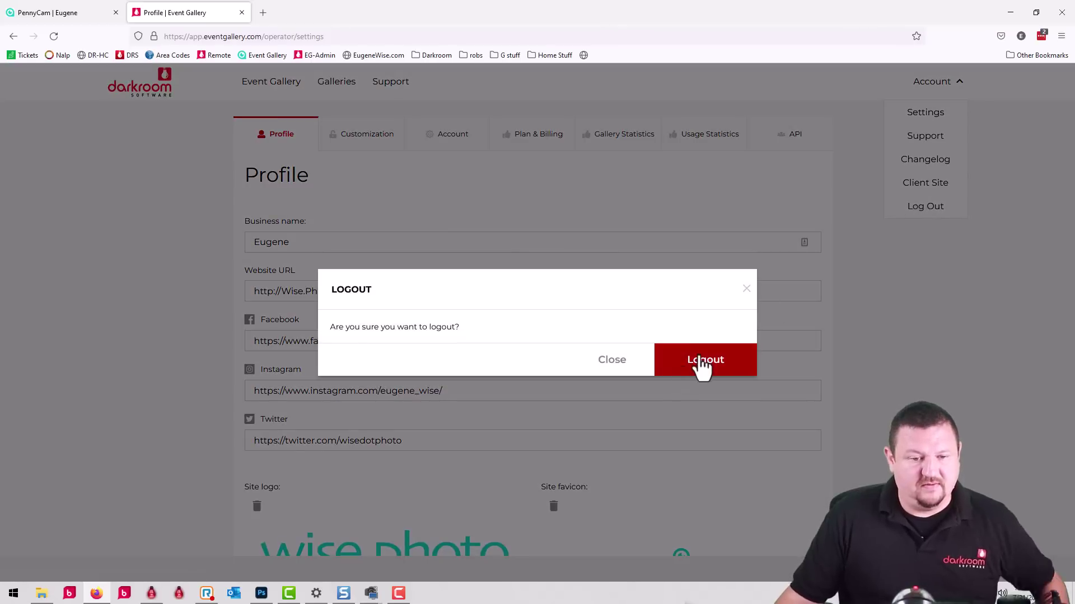
{"action": "left_click", "coordinate": [699, 362]}
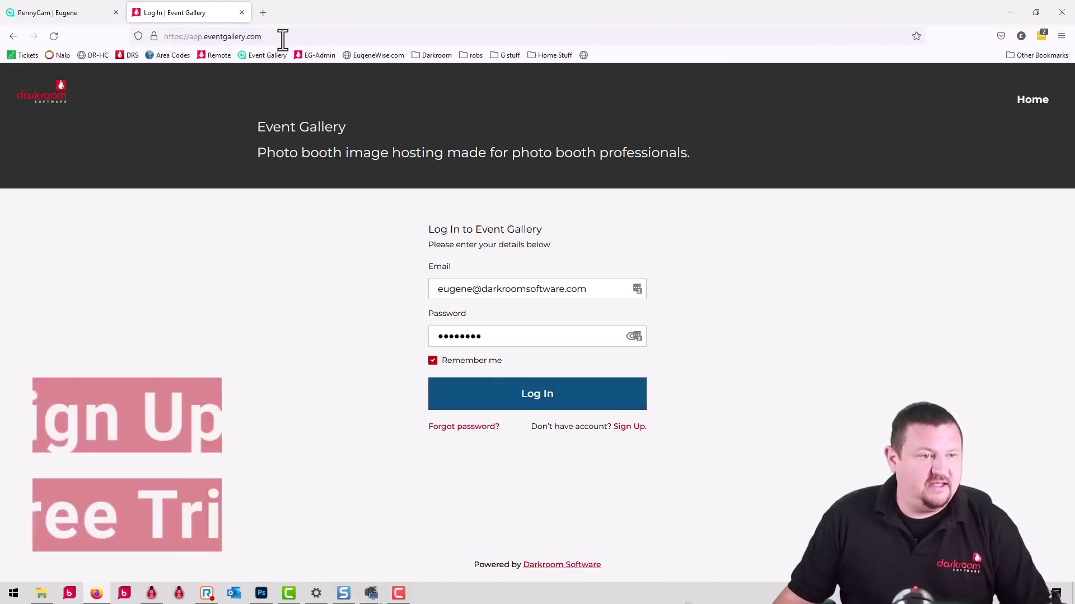
Step: Go to eventgallery.com and start the Sign Up For A Free Trial form
{"action": "left_click", "coordinate": [283, 37]}
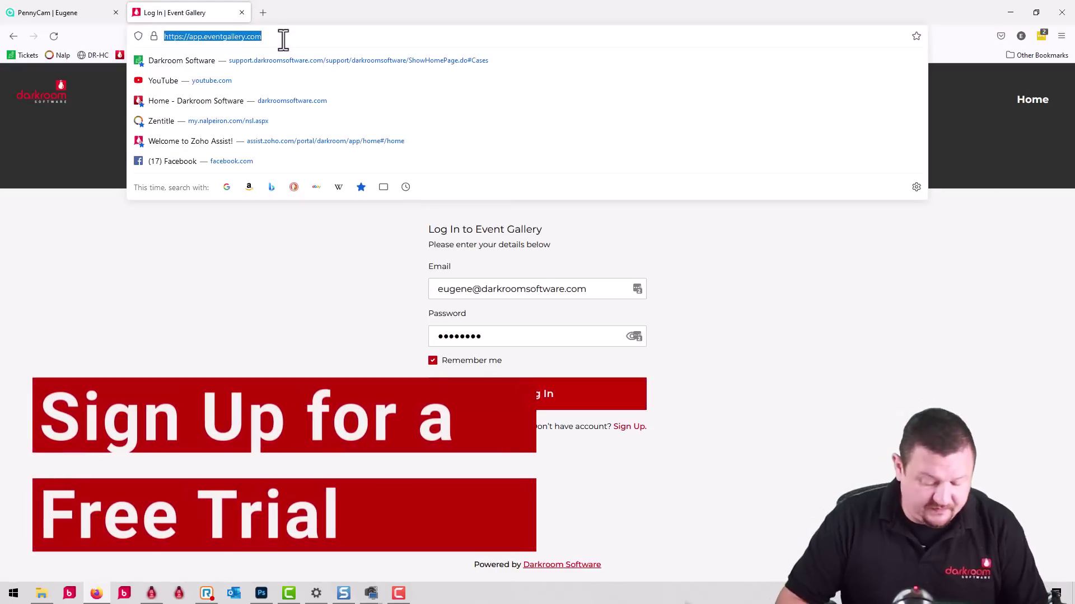
{"action": "type", "text": "eve"}
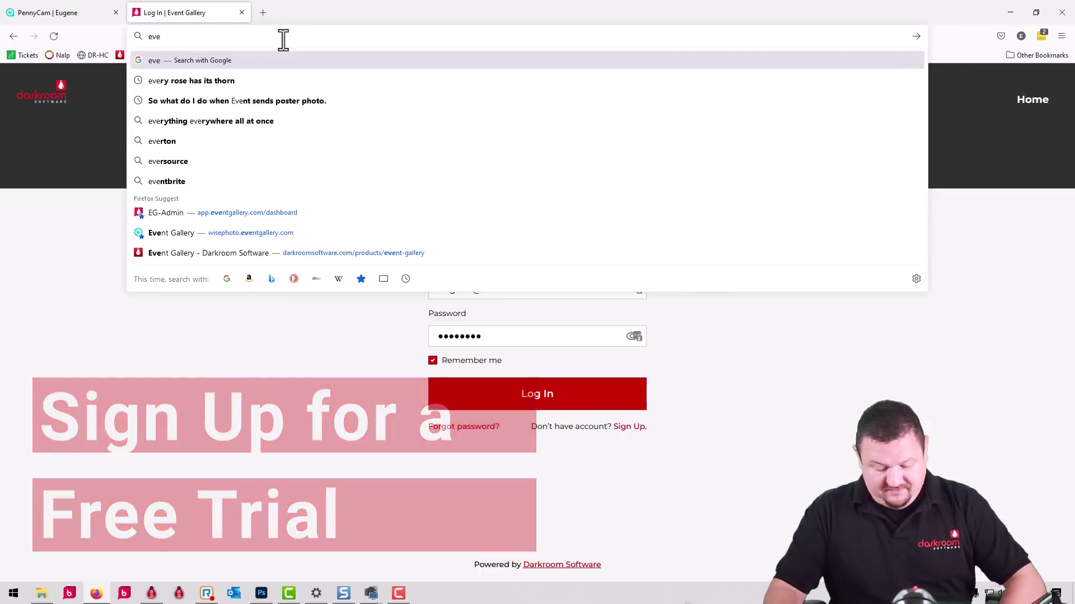
{"action": "type", "text": "nt"}
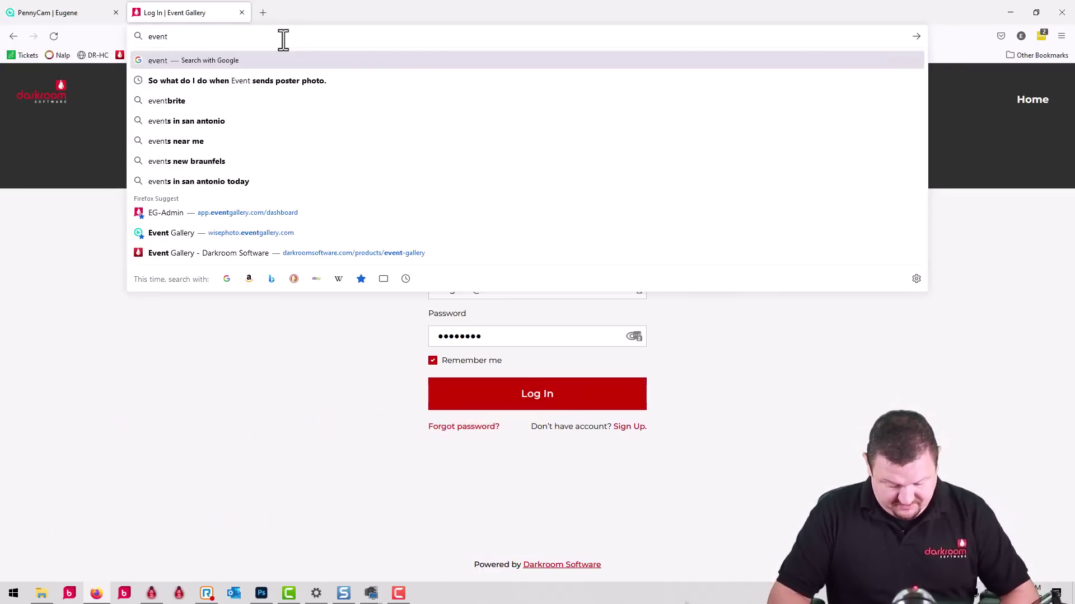
{"action": "type", "text": "f"}
{"action": "key", "text": "BackSpace"}
{"action": "type", "text": "g"}
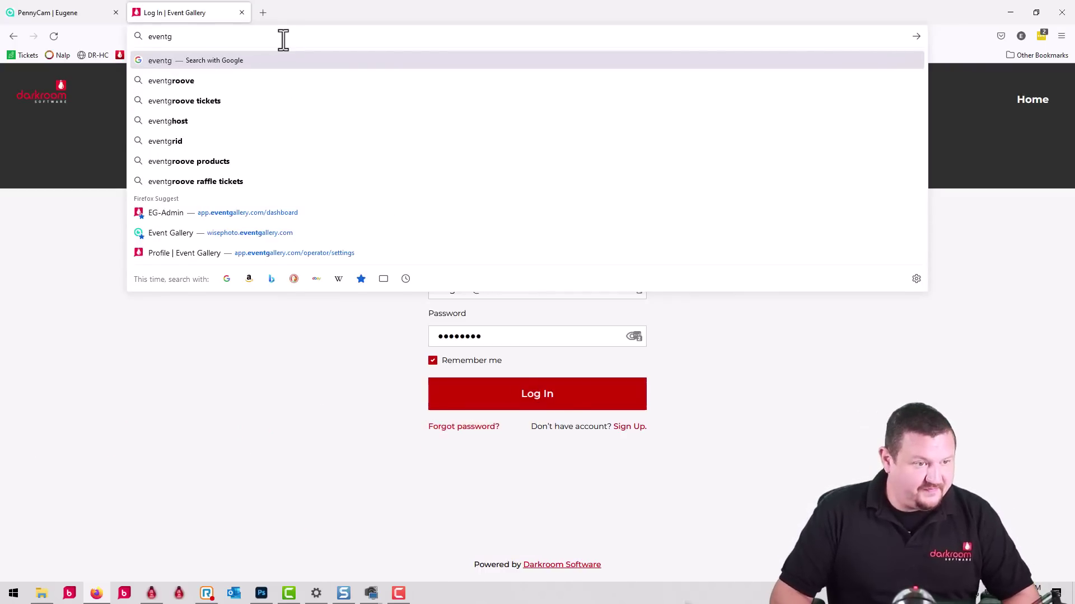
{"action": "type", "text": "allery.com"}
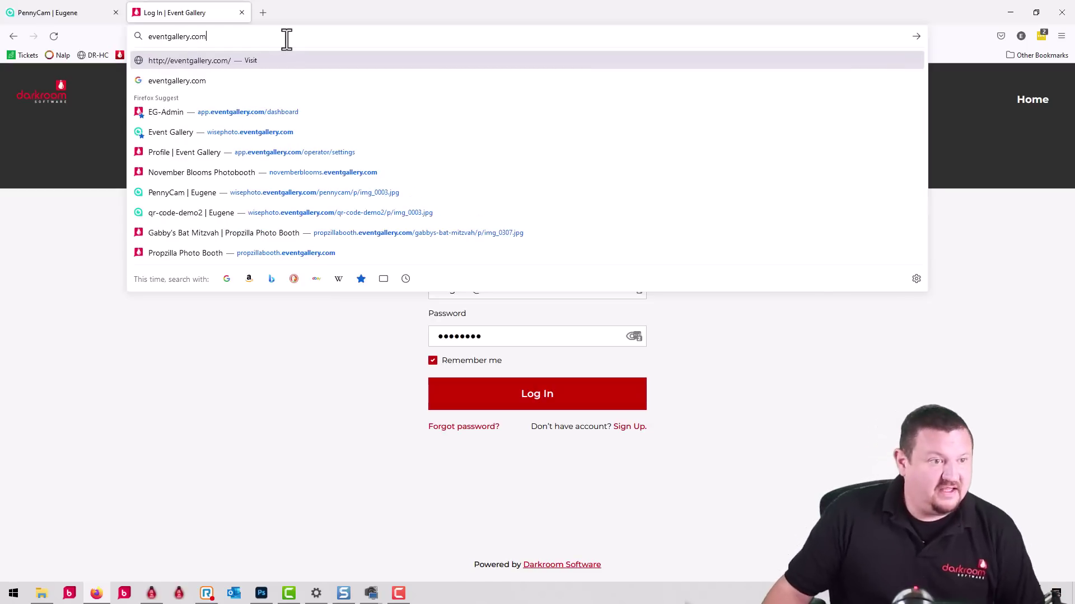
{"action": "key", "text": "Return"}
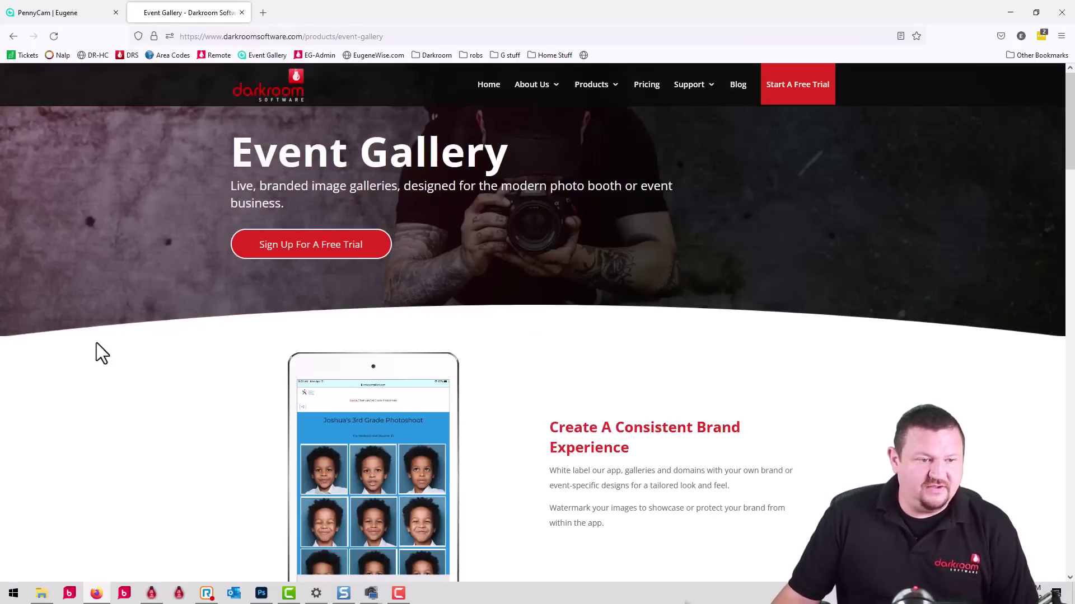
{"action": "left_click", "coordinate": [290, 252]}
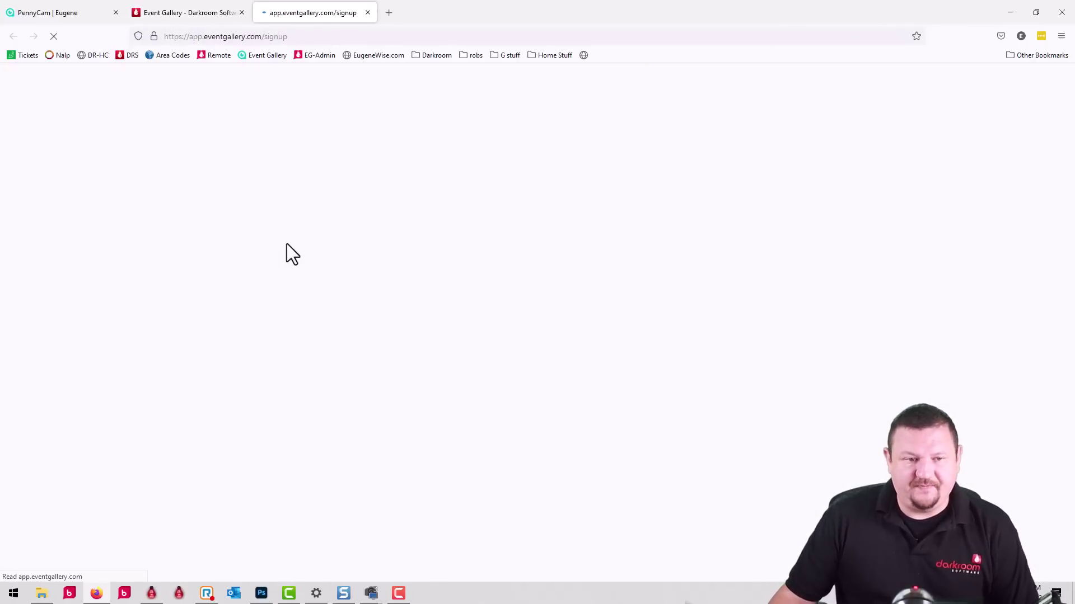